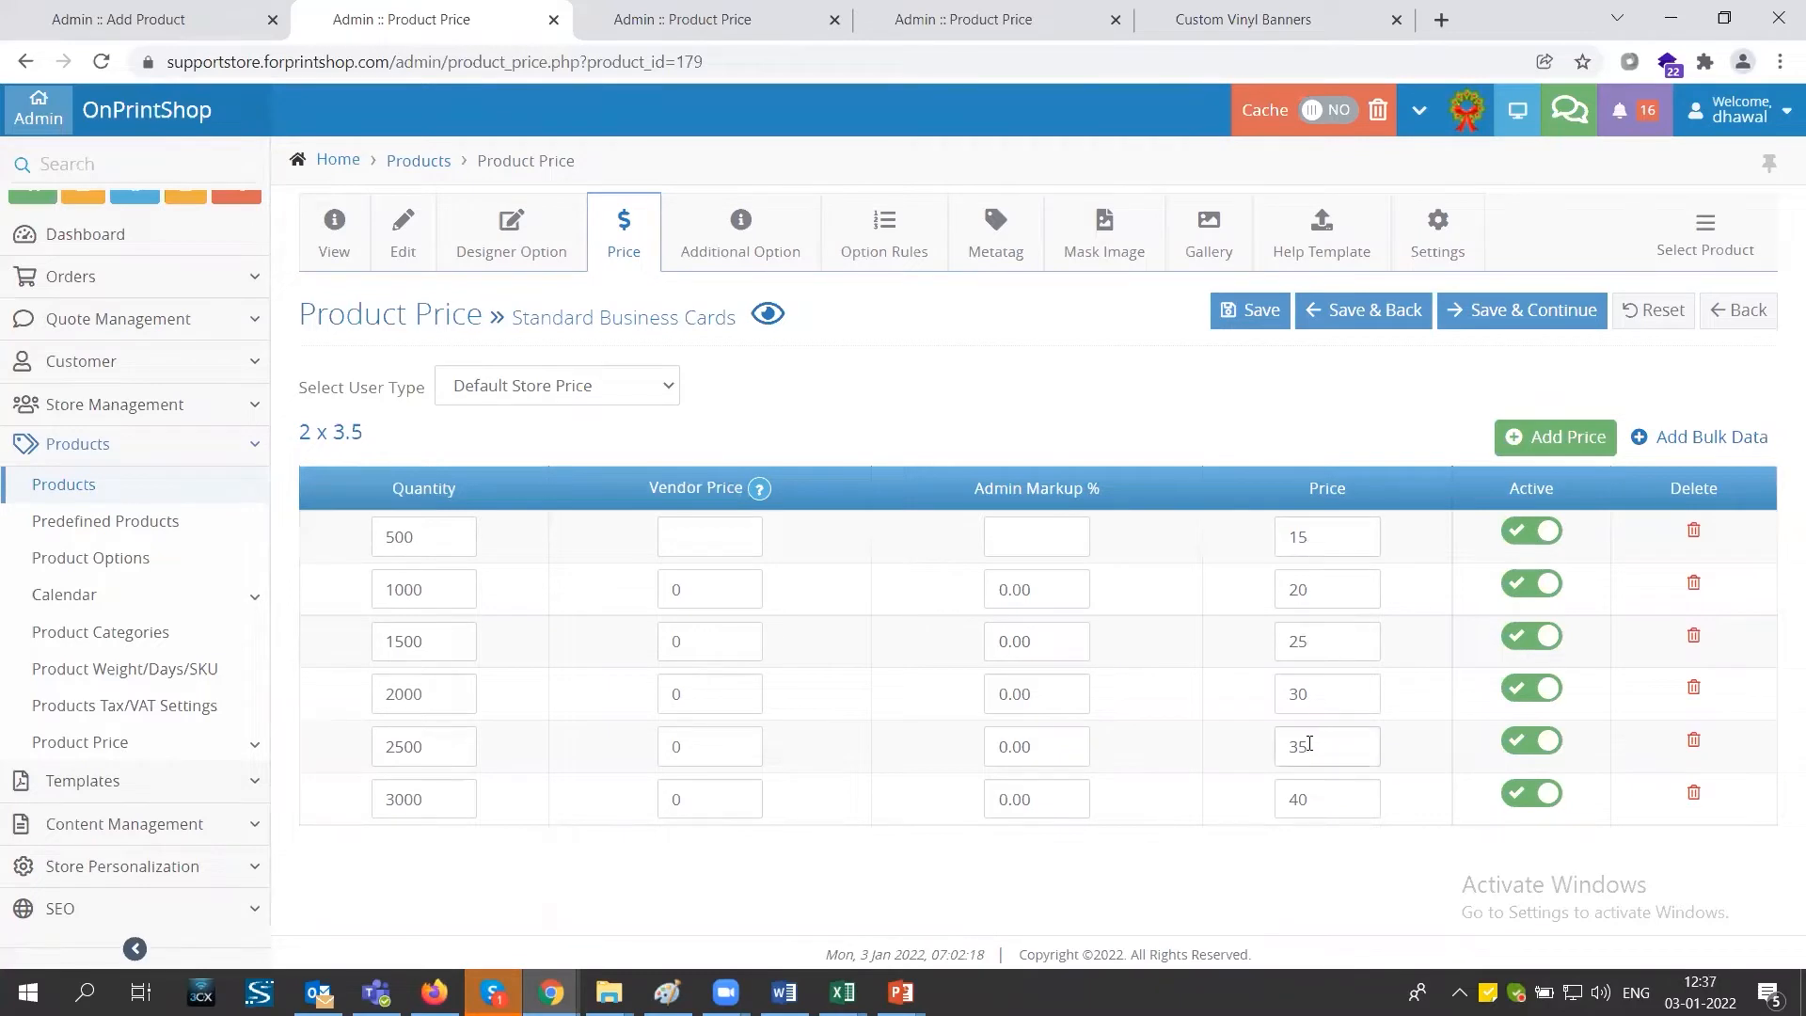
# Look over the price table for Full Colour NCR Books and the price page of the next open product.
pyautogui.click(699, 22)
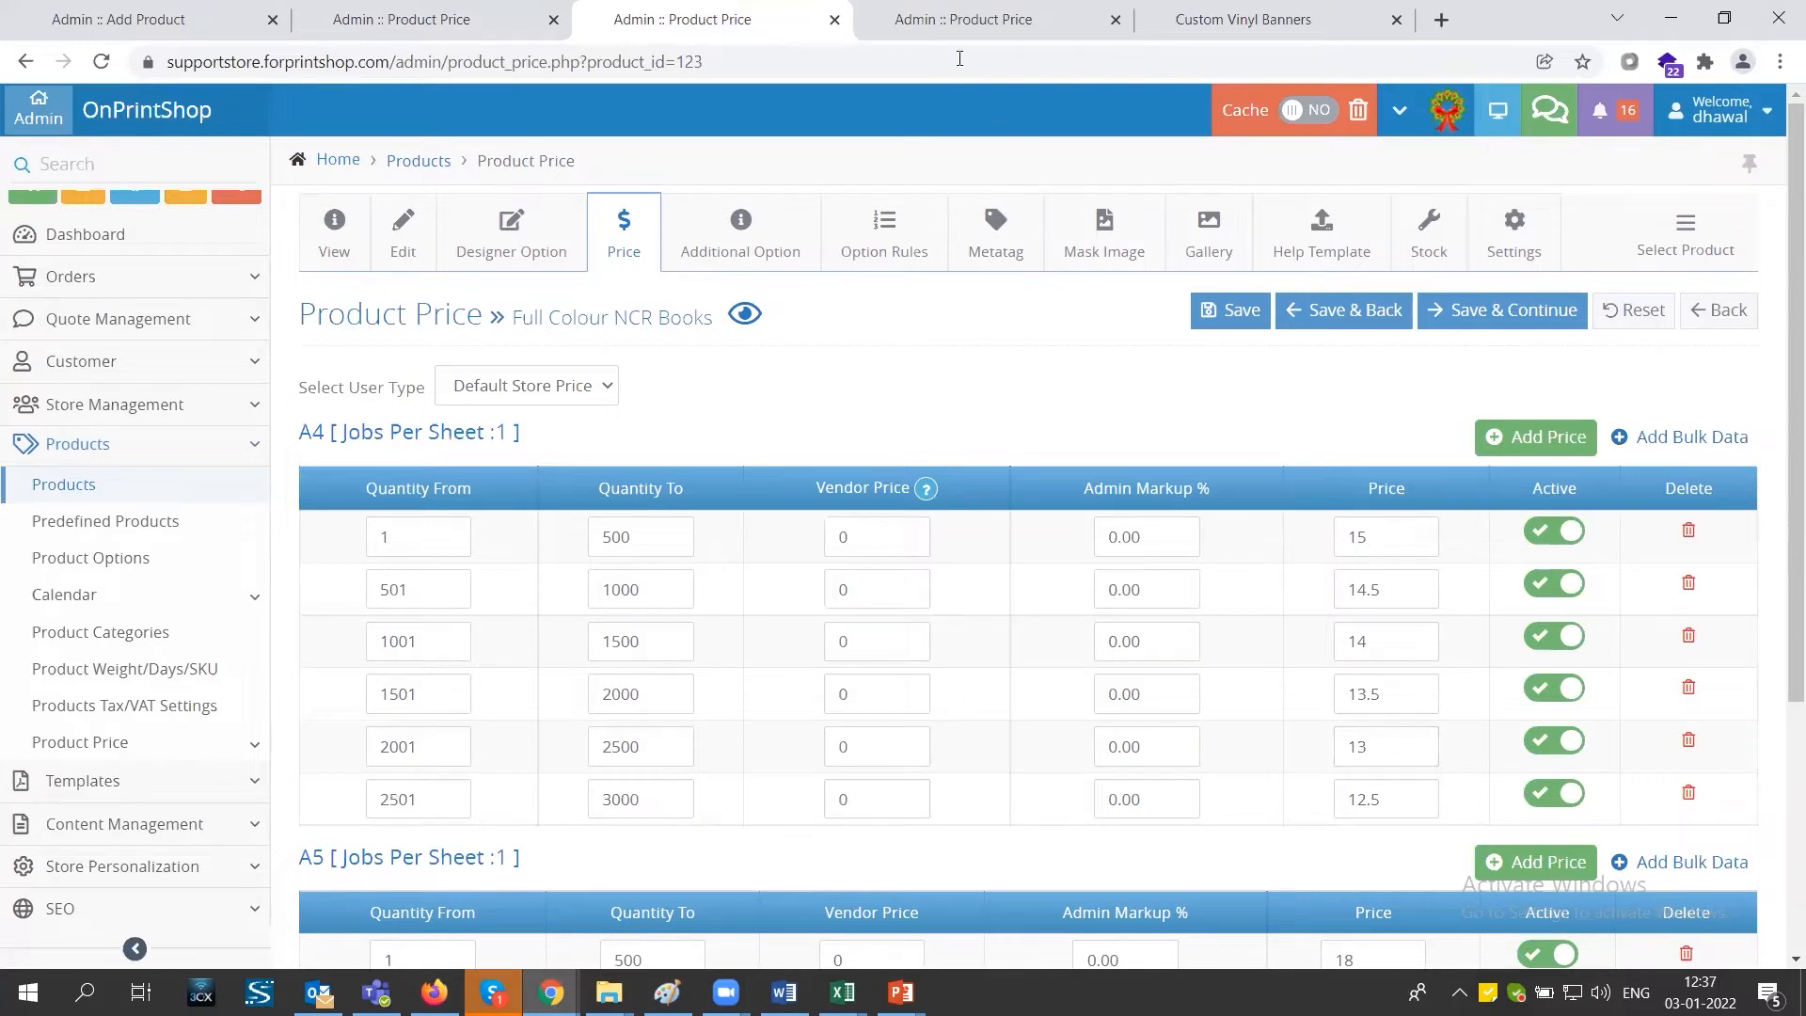
pyautogui.click(940, 20)
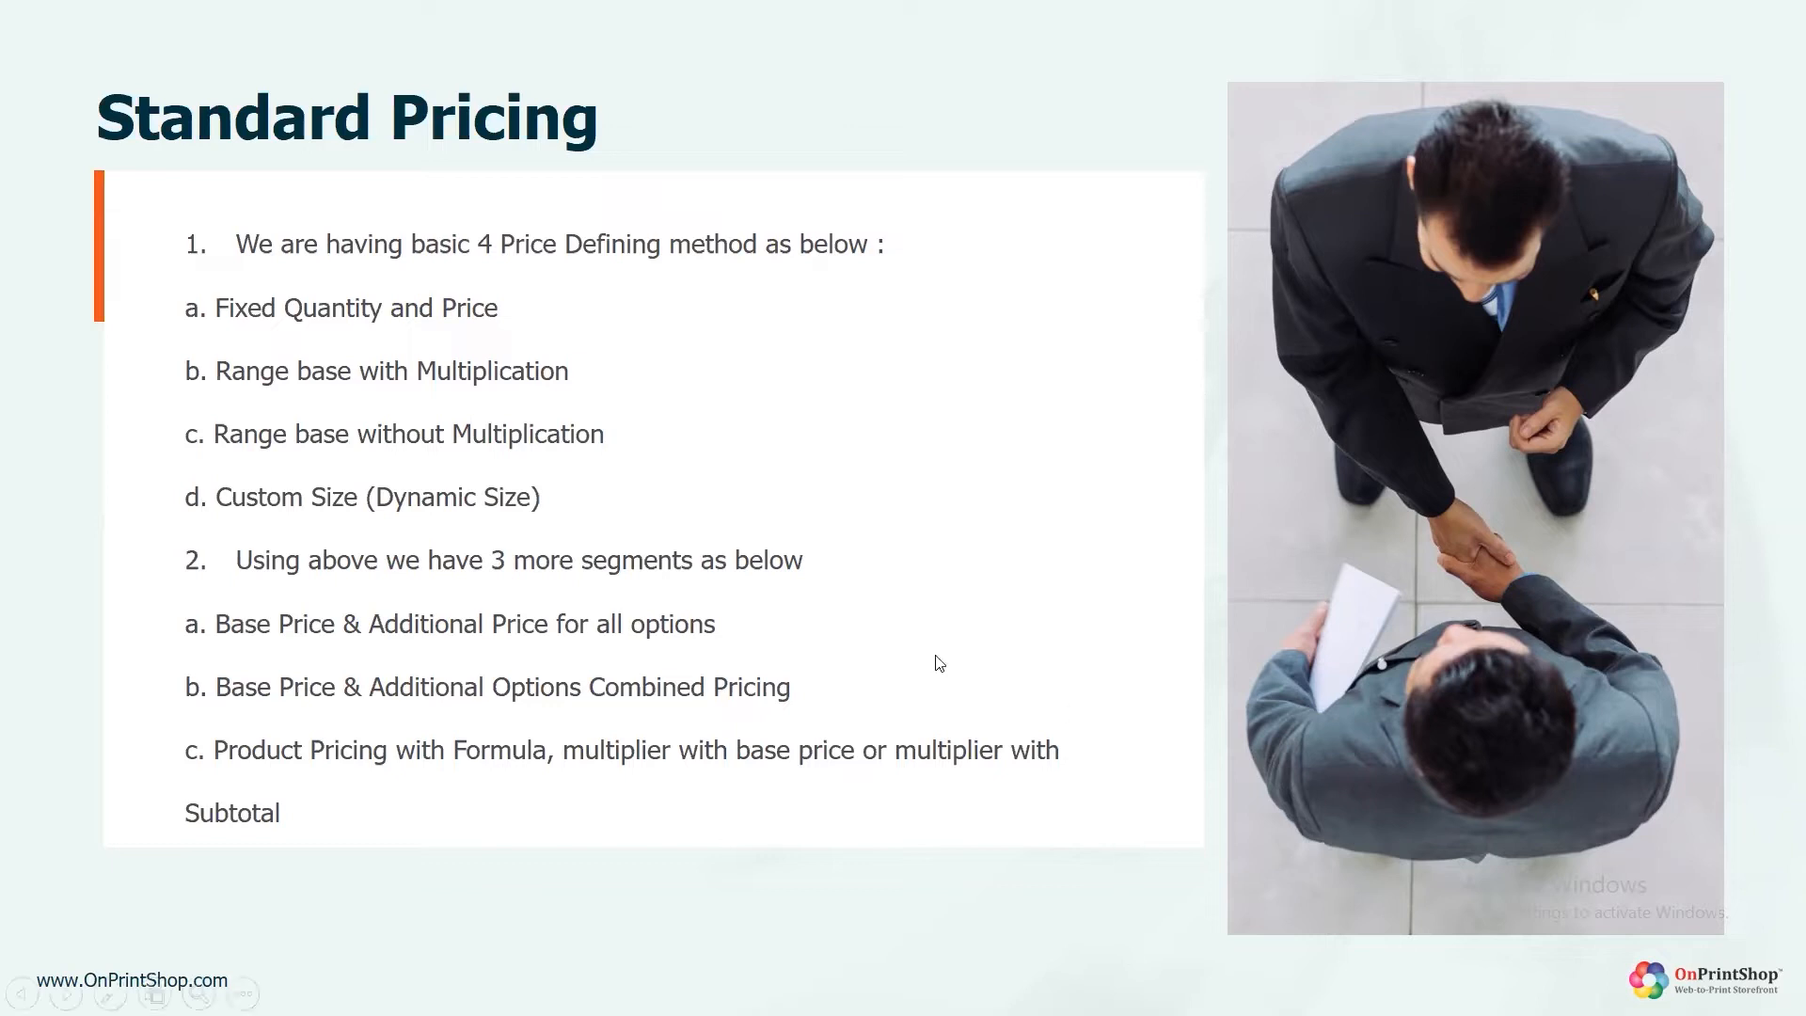
# Switch to the Standard Pricing workbook in Excel and examine the quantities and base prices in the Base Price & Additional Price table.
pyautogui.hotkey('alt', 'Tab')
pyautogui.click(330, 634)
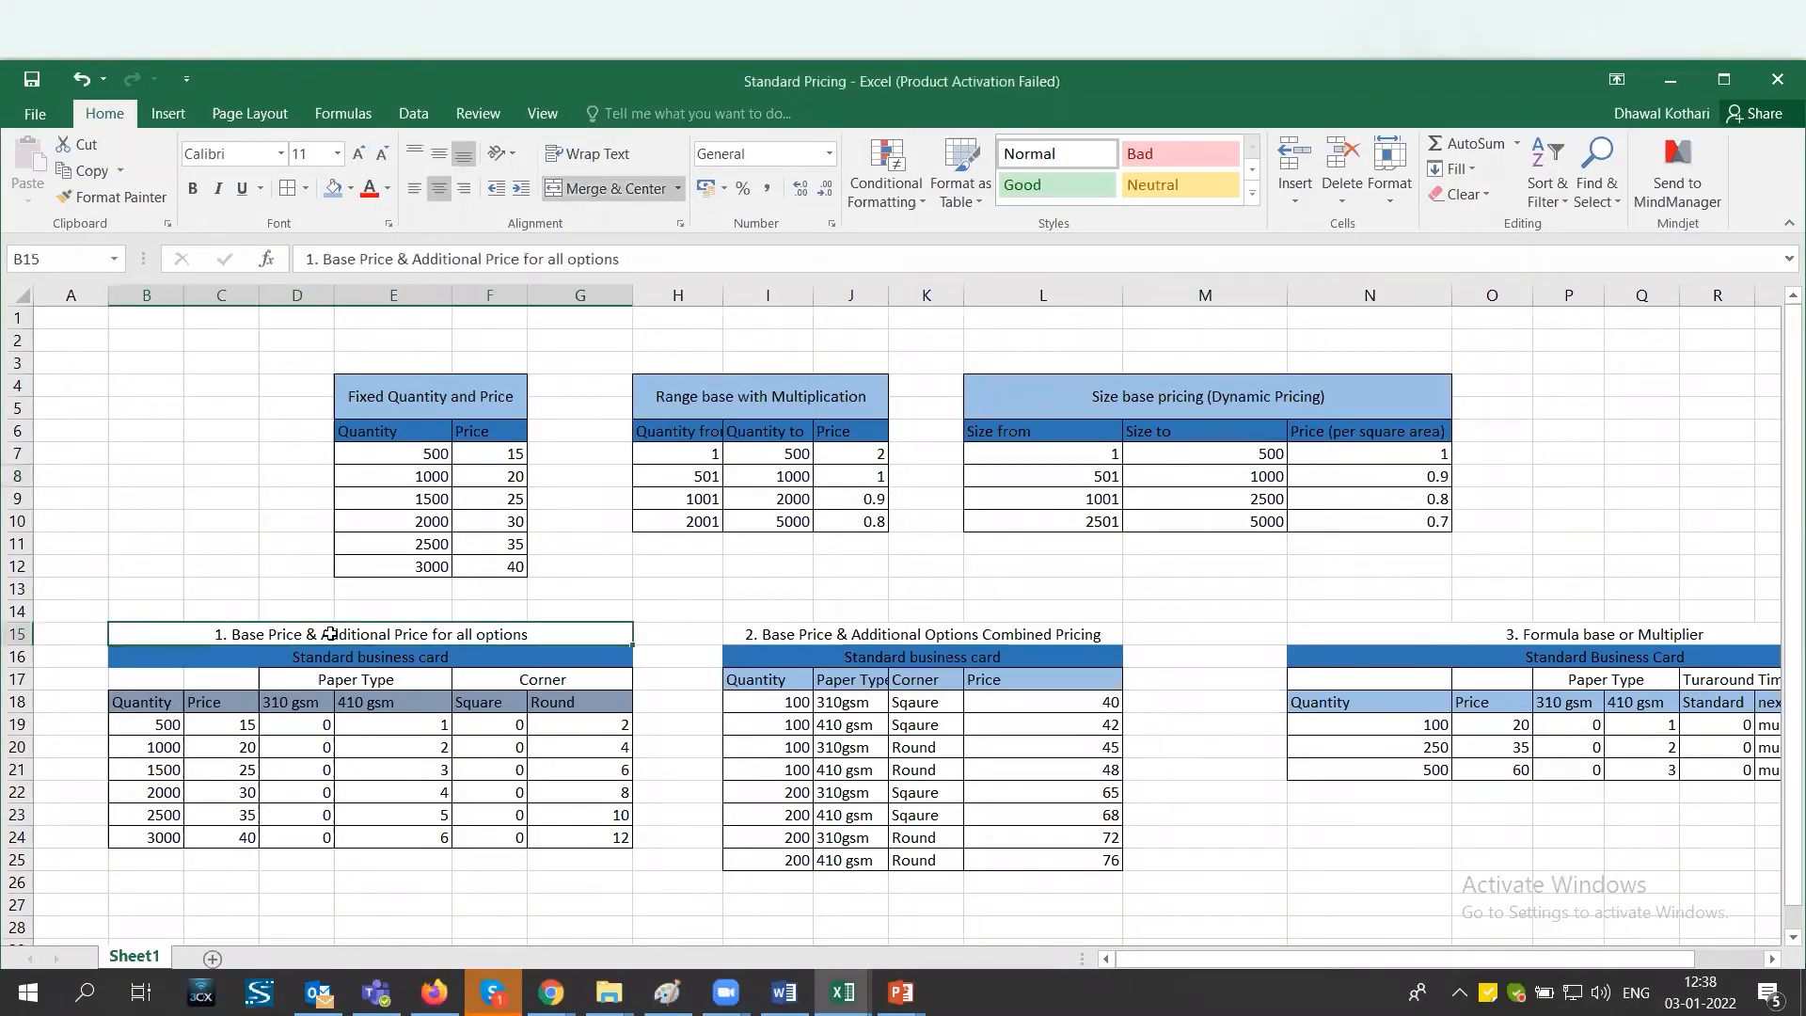
pyautogui.click(398, 658)
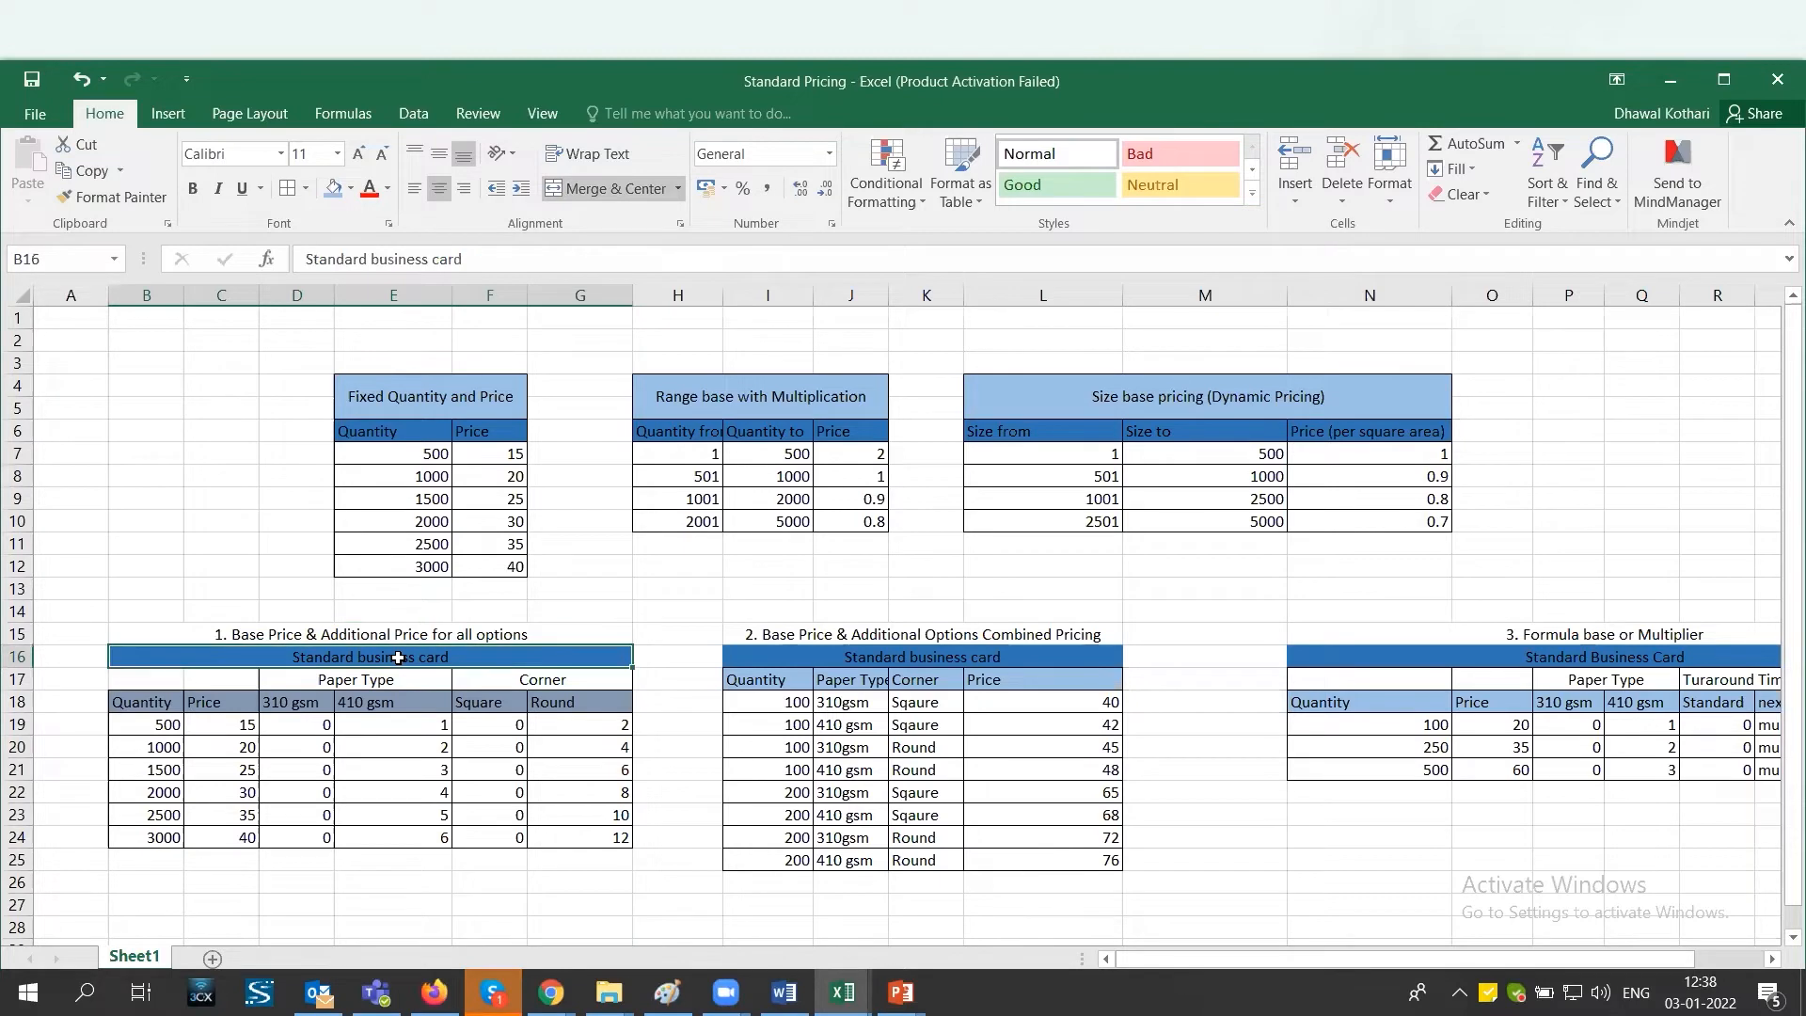
pyautogui.moveTo(165, 725); pyautogui.dragTo(155, 834)
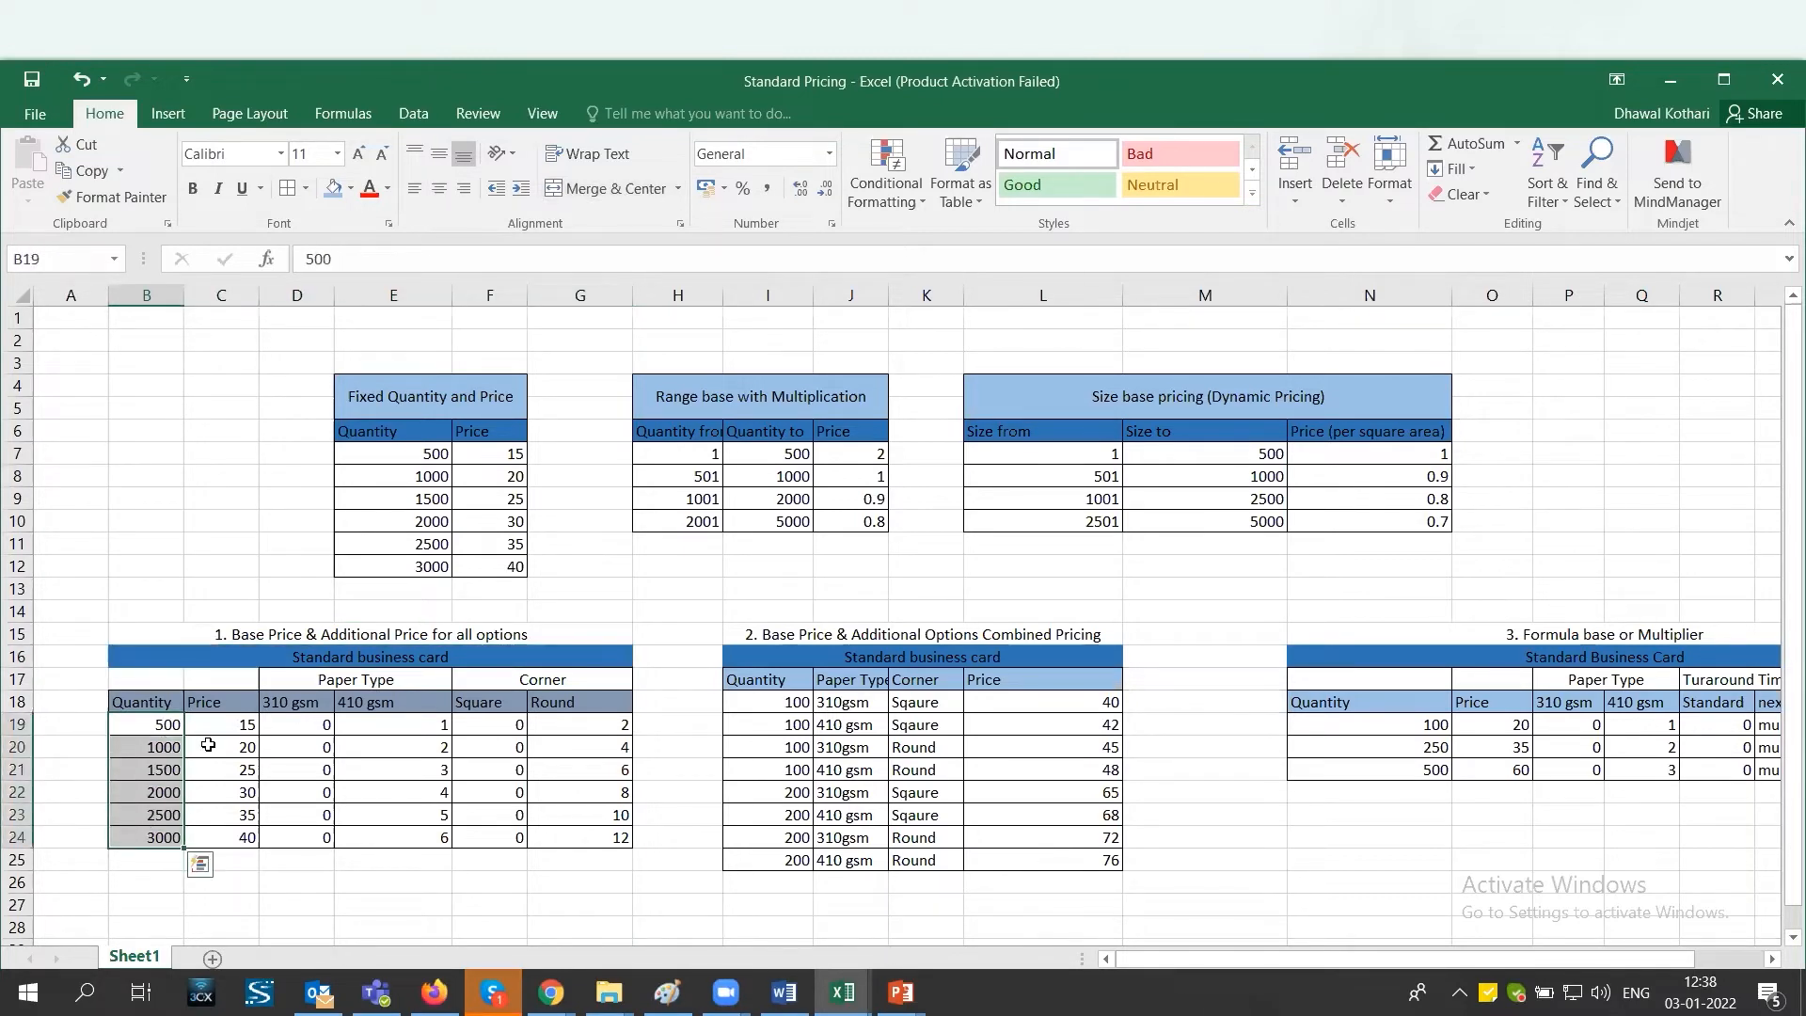
pyautogui.moveTo(215, 727); pyautogui.dragTo(220, 837)
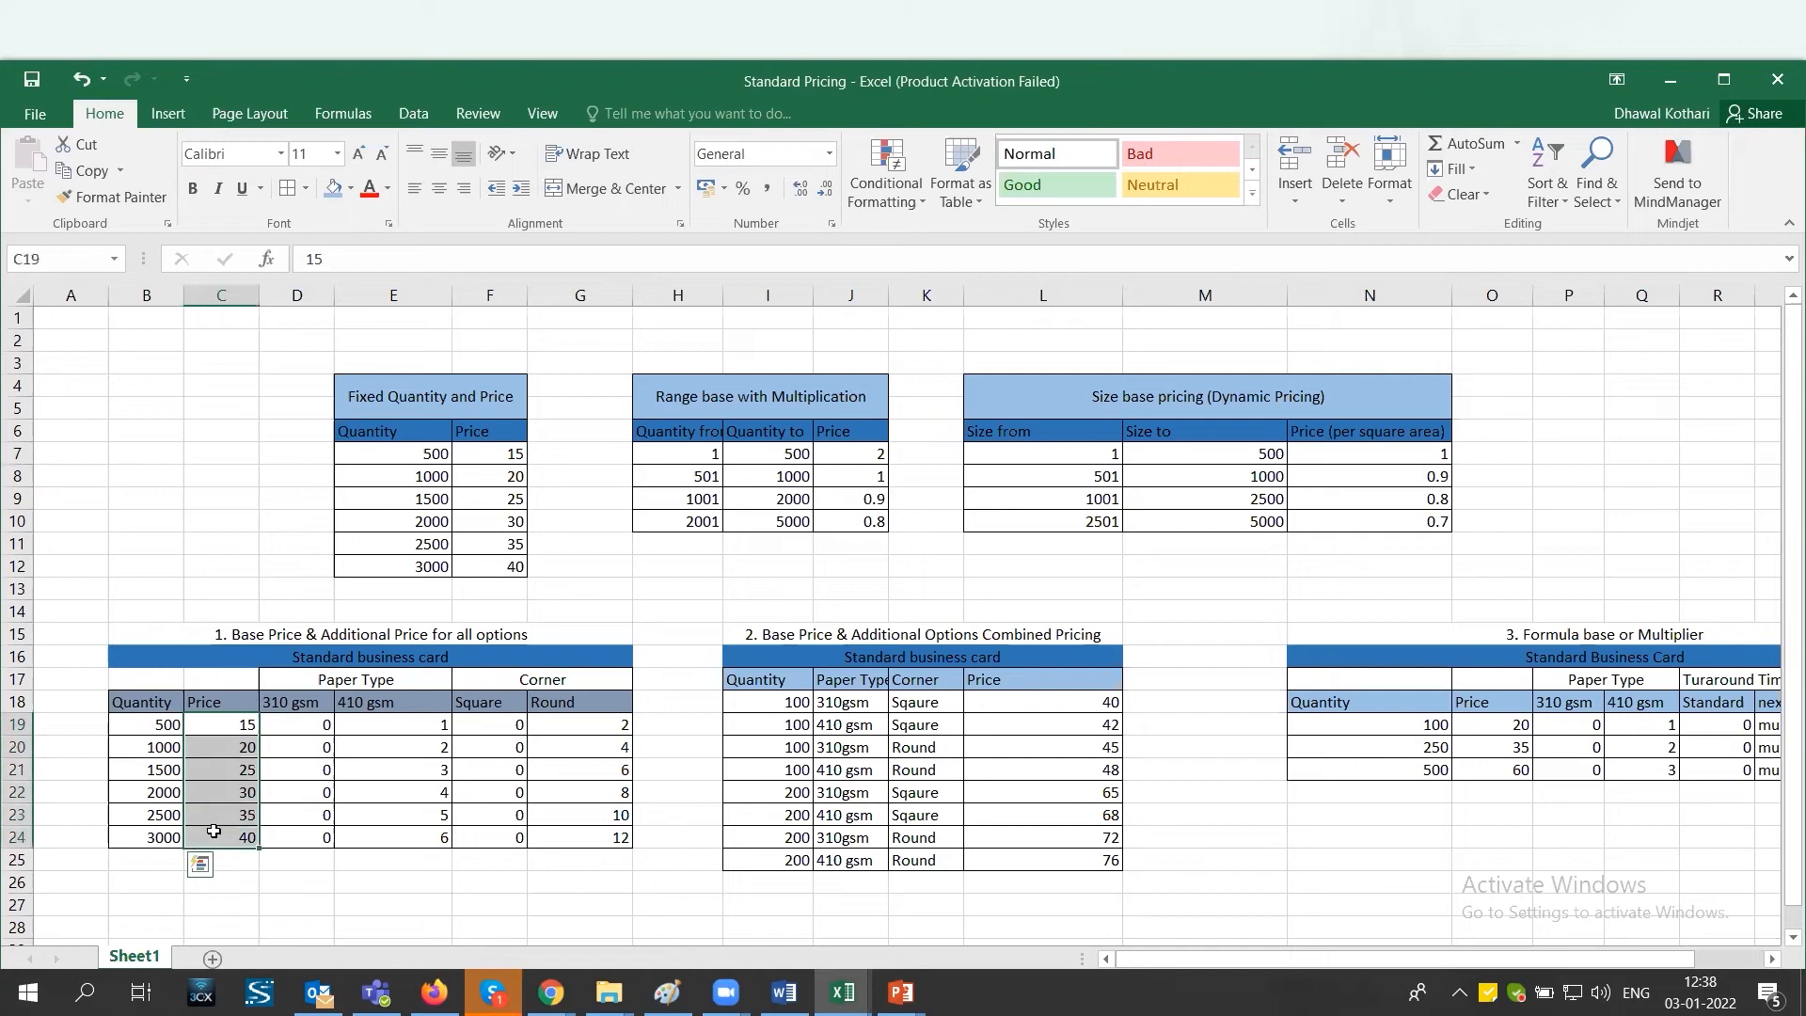
# Examine the Paper Type and Corner options, including the additional prices for 310 gsm and 410 gsm paper.
pyautogui.click(365, 682)
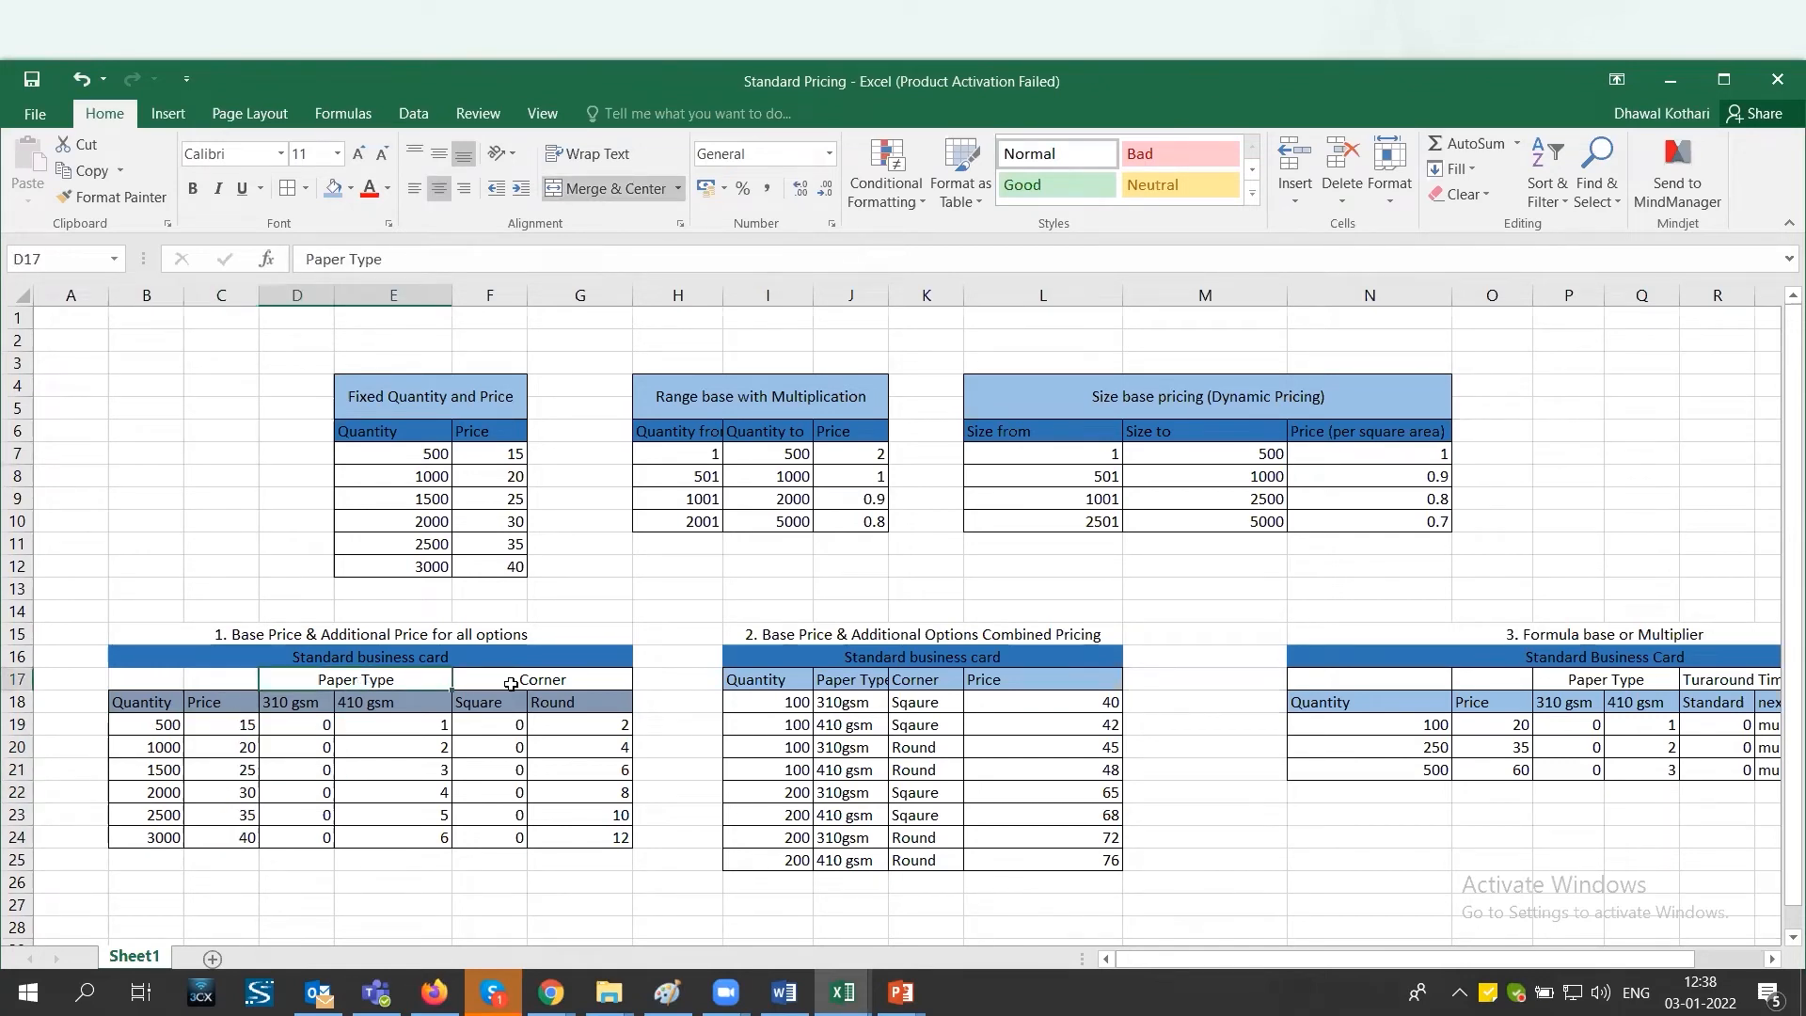
pyautogui.click(511, 684)
pyautogui.click(289, 698)
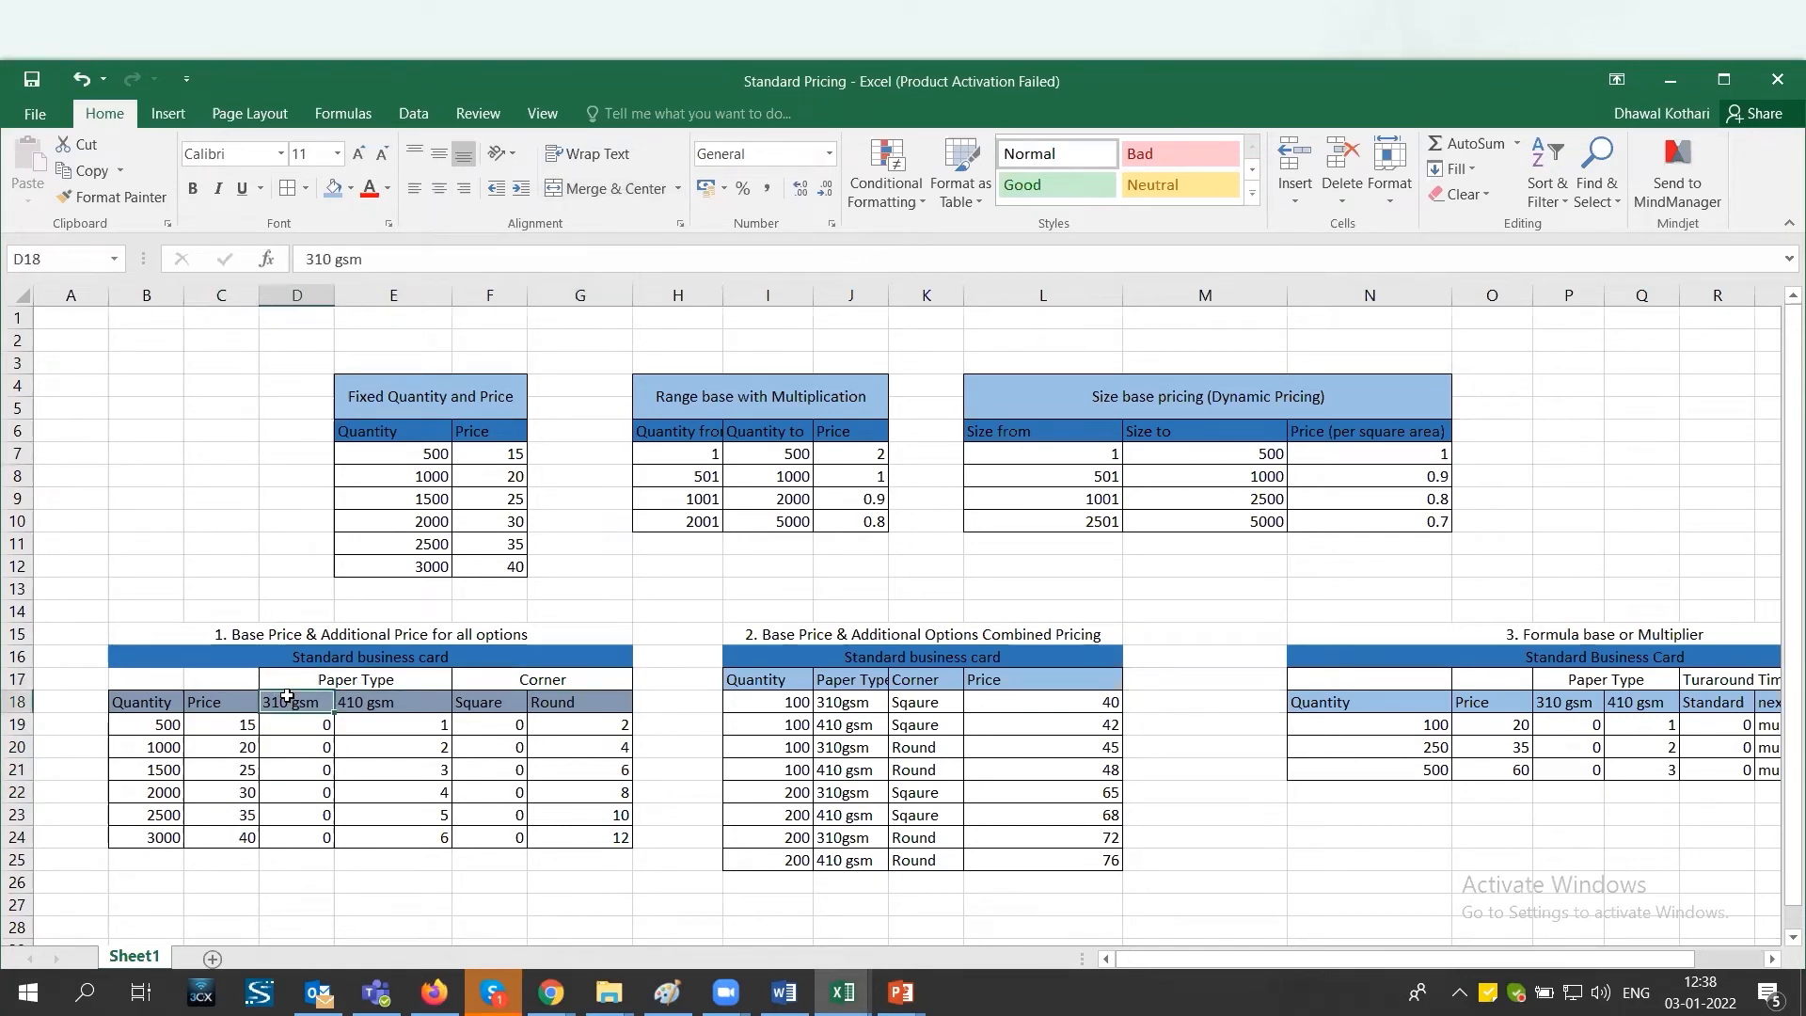
pyautogui.click(351, 706)
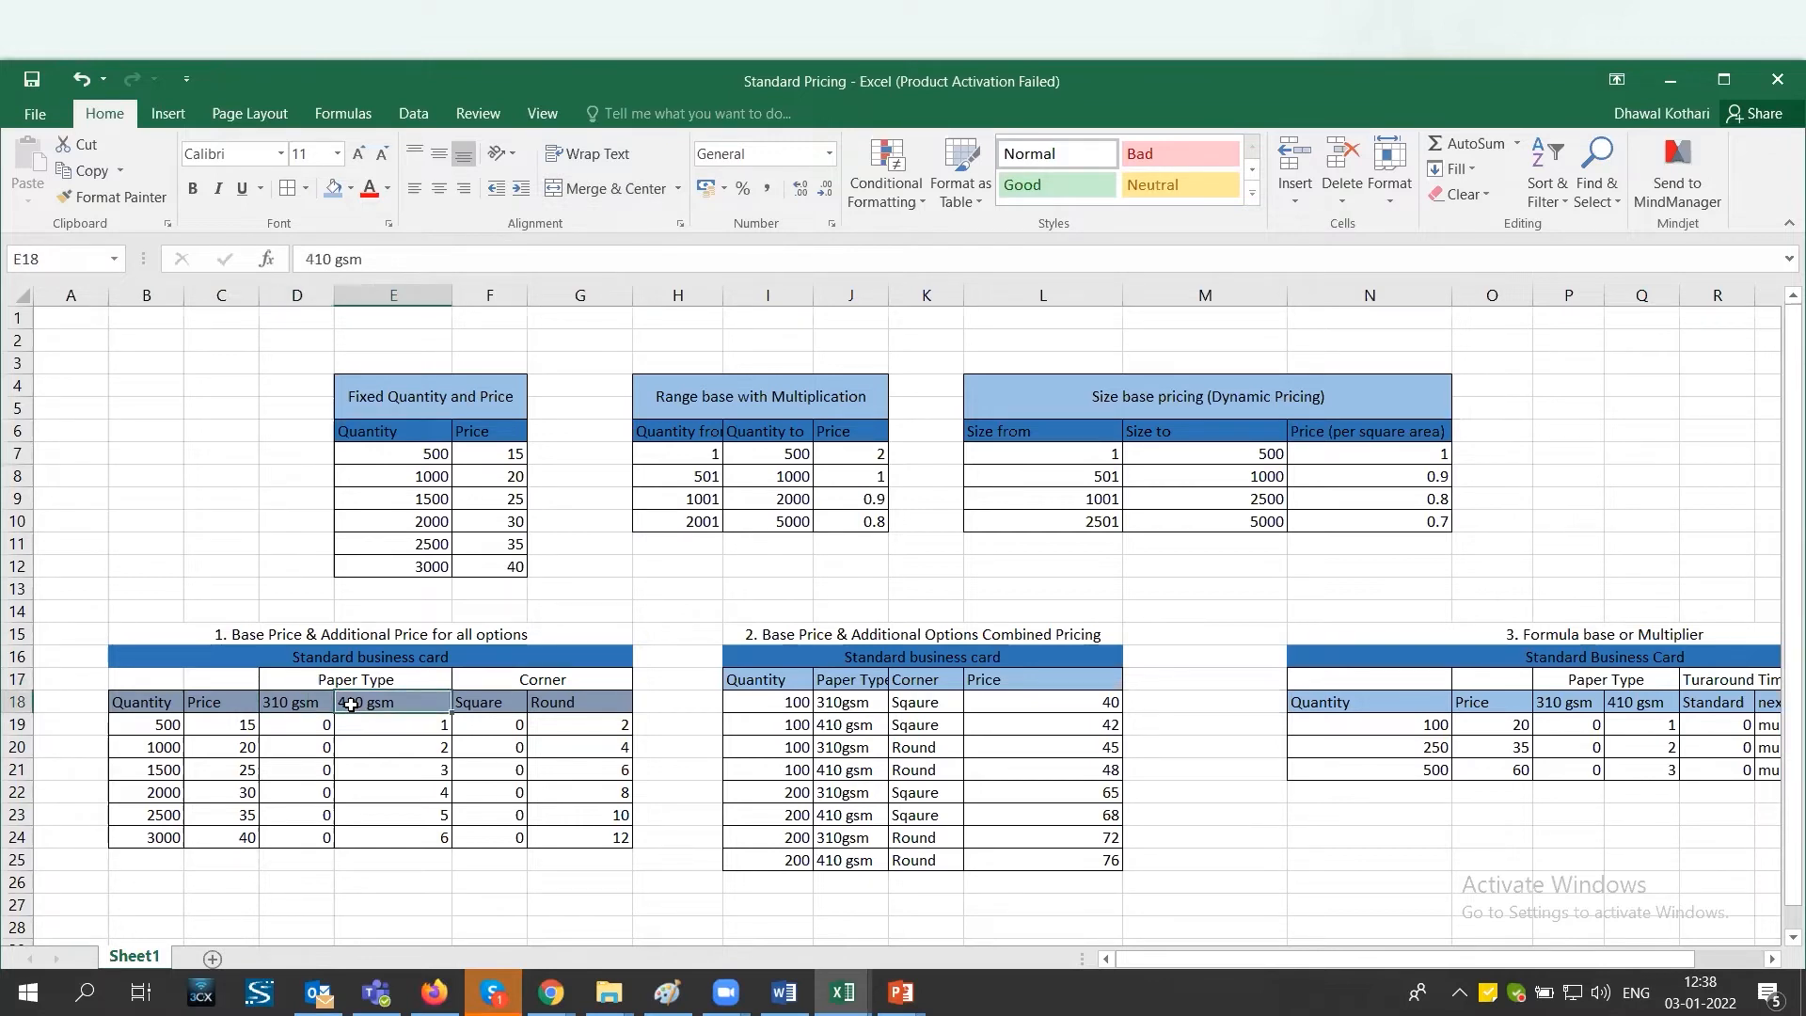
pyautogui.click(322, 723)
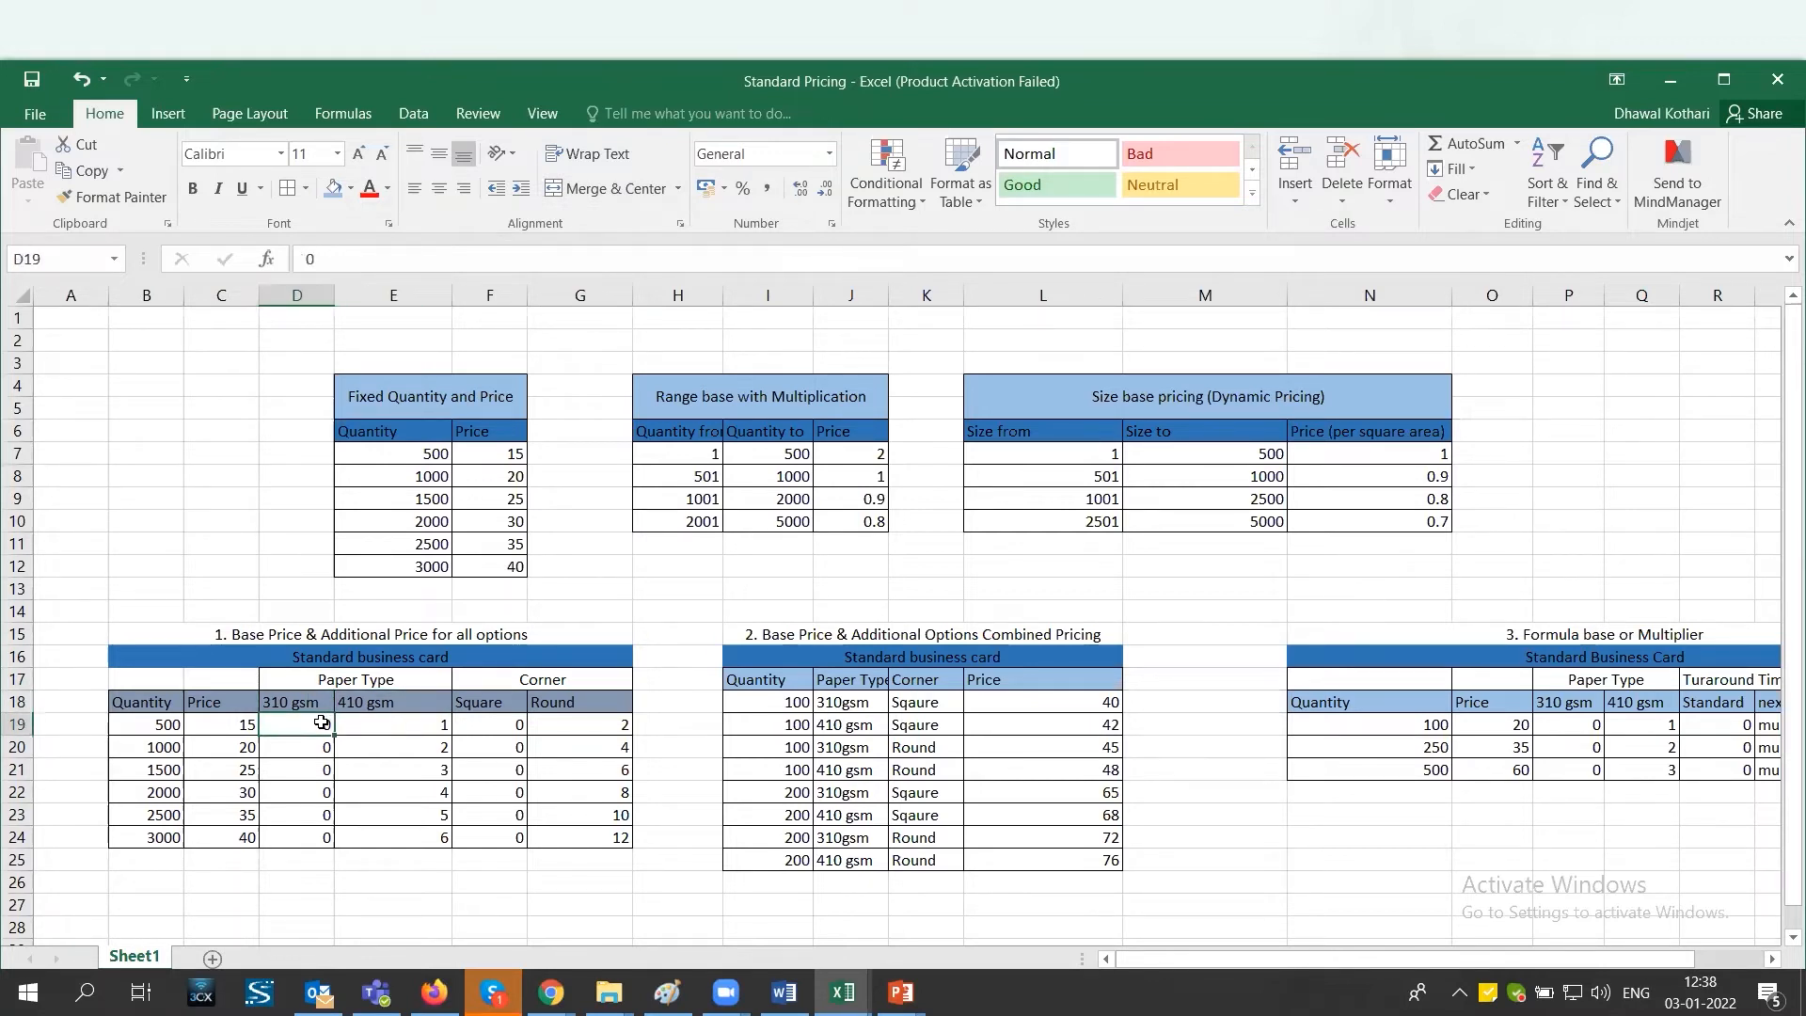
pyautogui.click(374, 730)
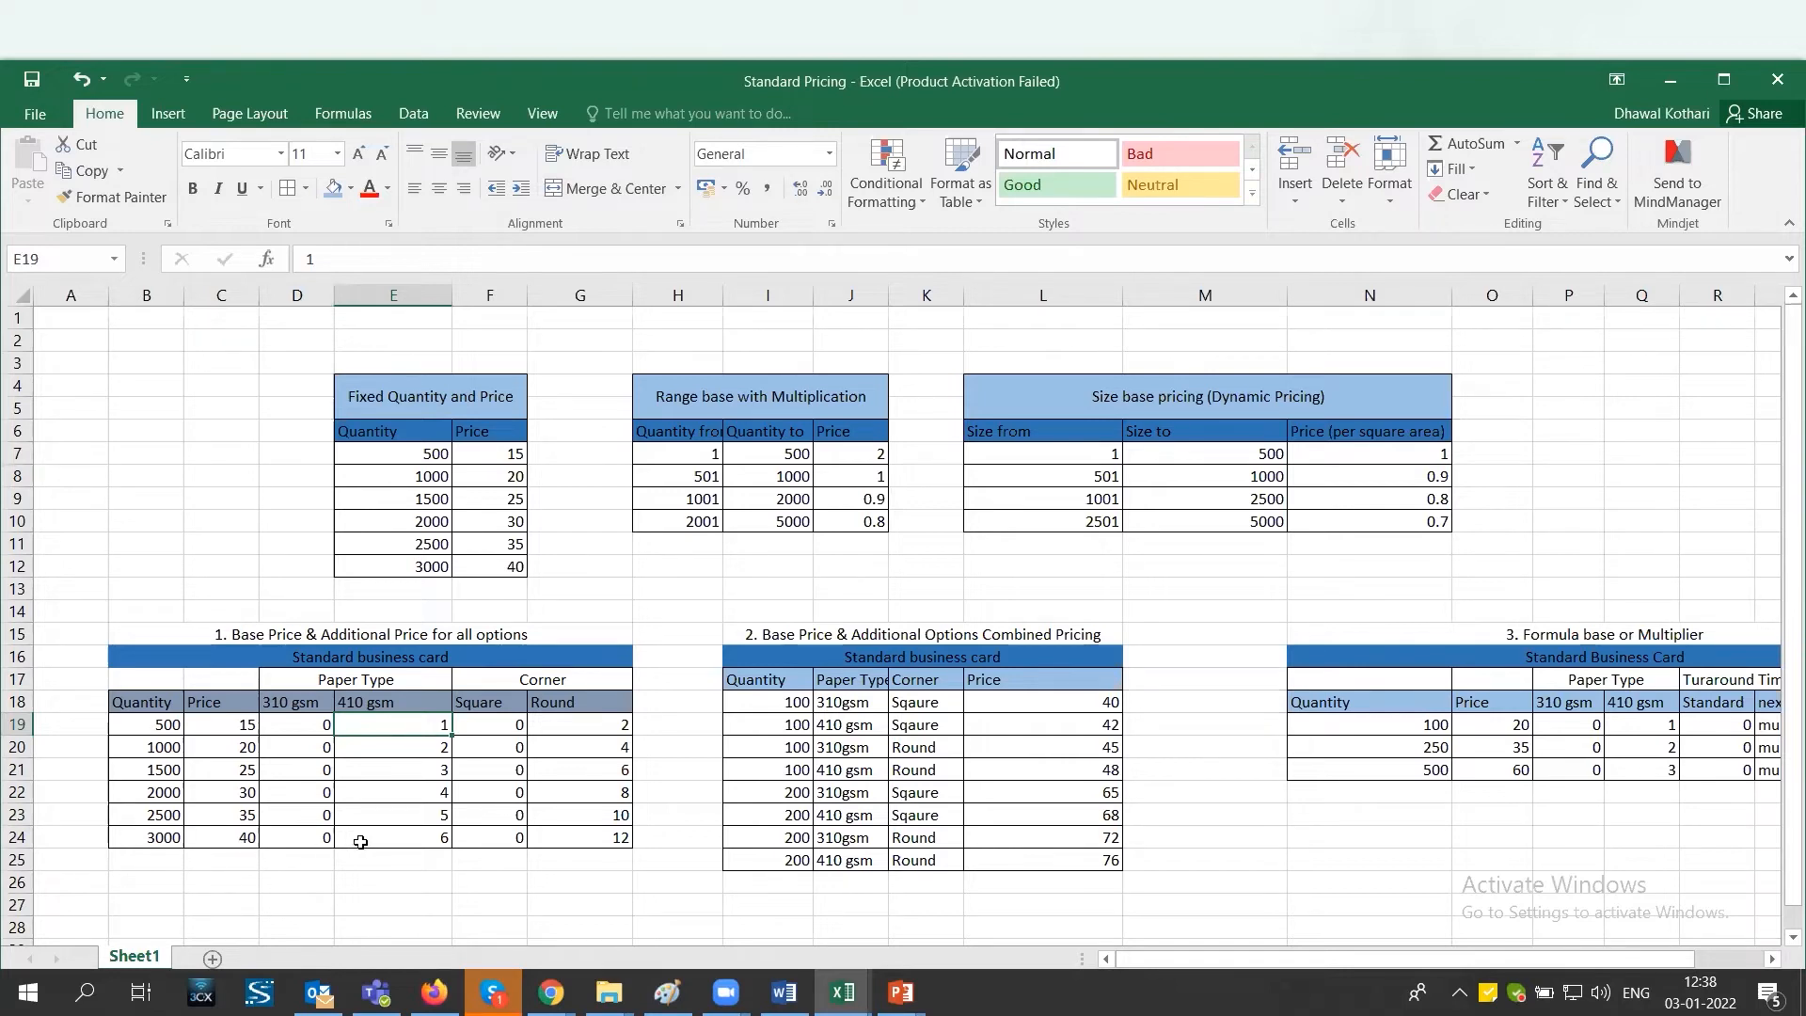
pyautogui.click(406, 842)
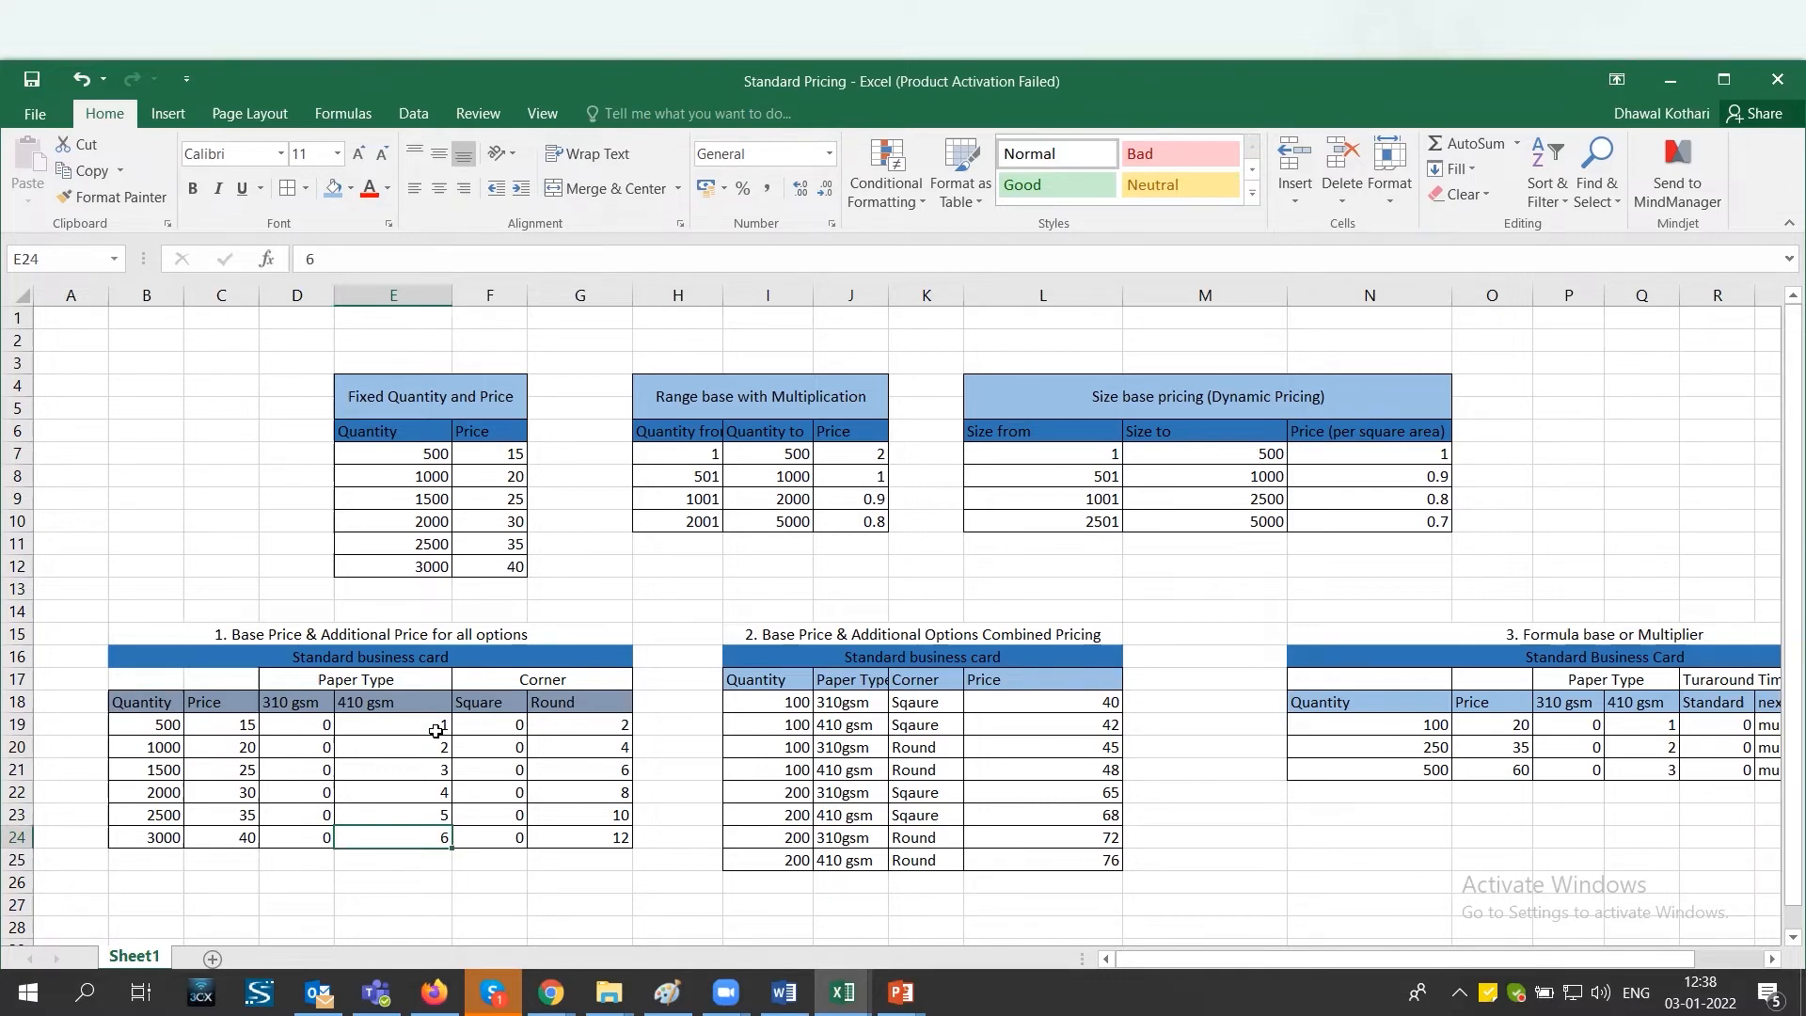
# Switch to the OnPrintShop admin in the browser and review the quantity prices of Standard Business Cards.
pyautogui.hotkey('alt', 'Tab')
pyautogui.click(420, 23)
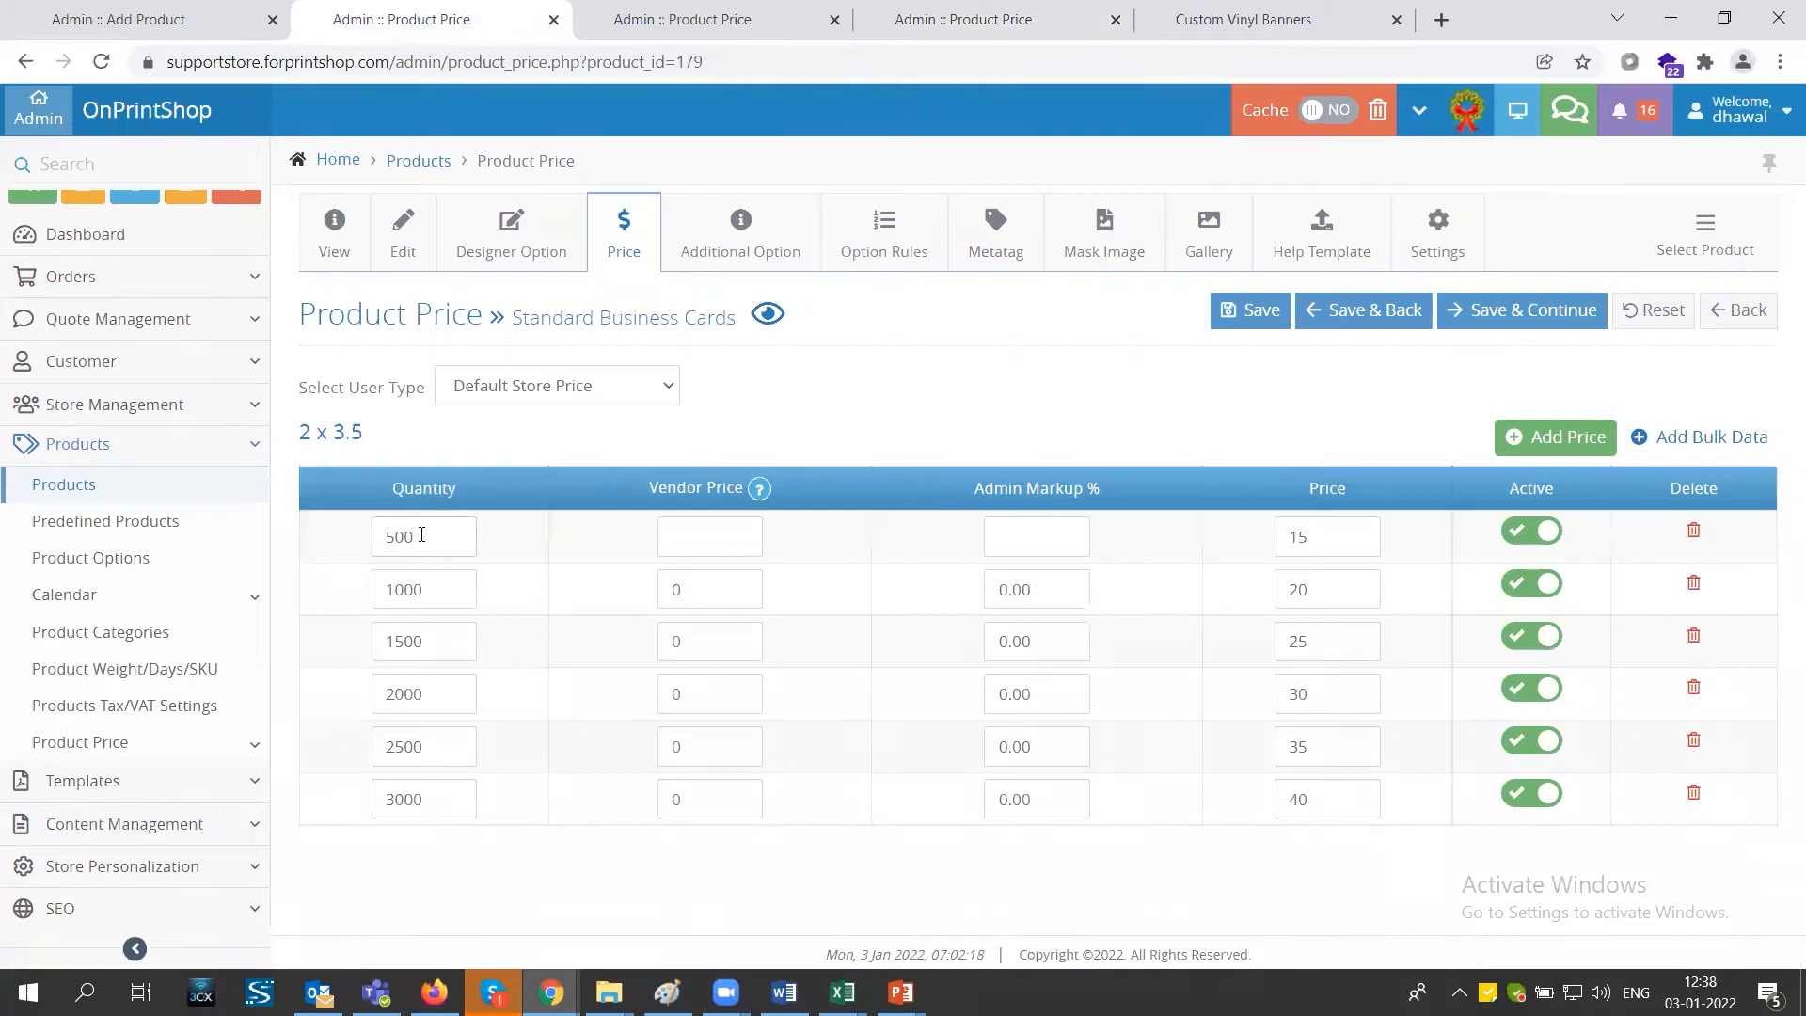
pyautogui.click(1328, 536)
pyautogui.click(1318, 588)
pyautogui.click(1318, 638)
# Open the attribute prices of the Paper additional option and review the 410 gsm price for each quantity.
pyautogui.click(720, 235)
pyautogui.click(1639, 475)
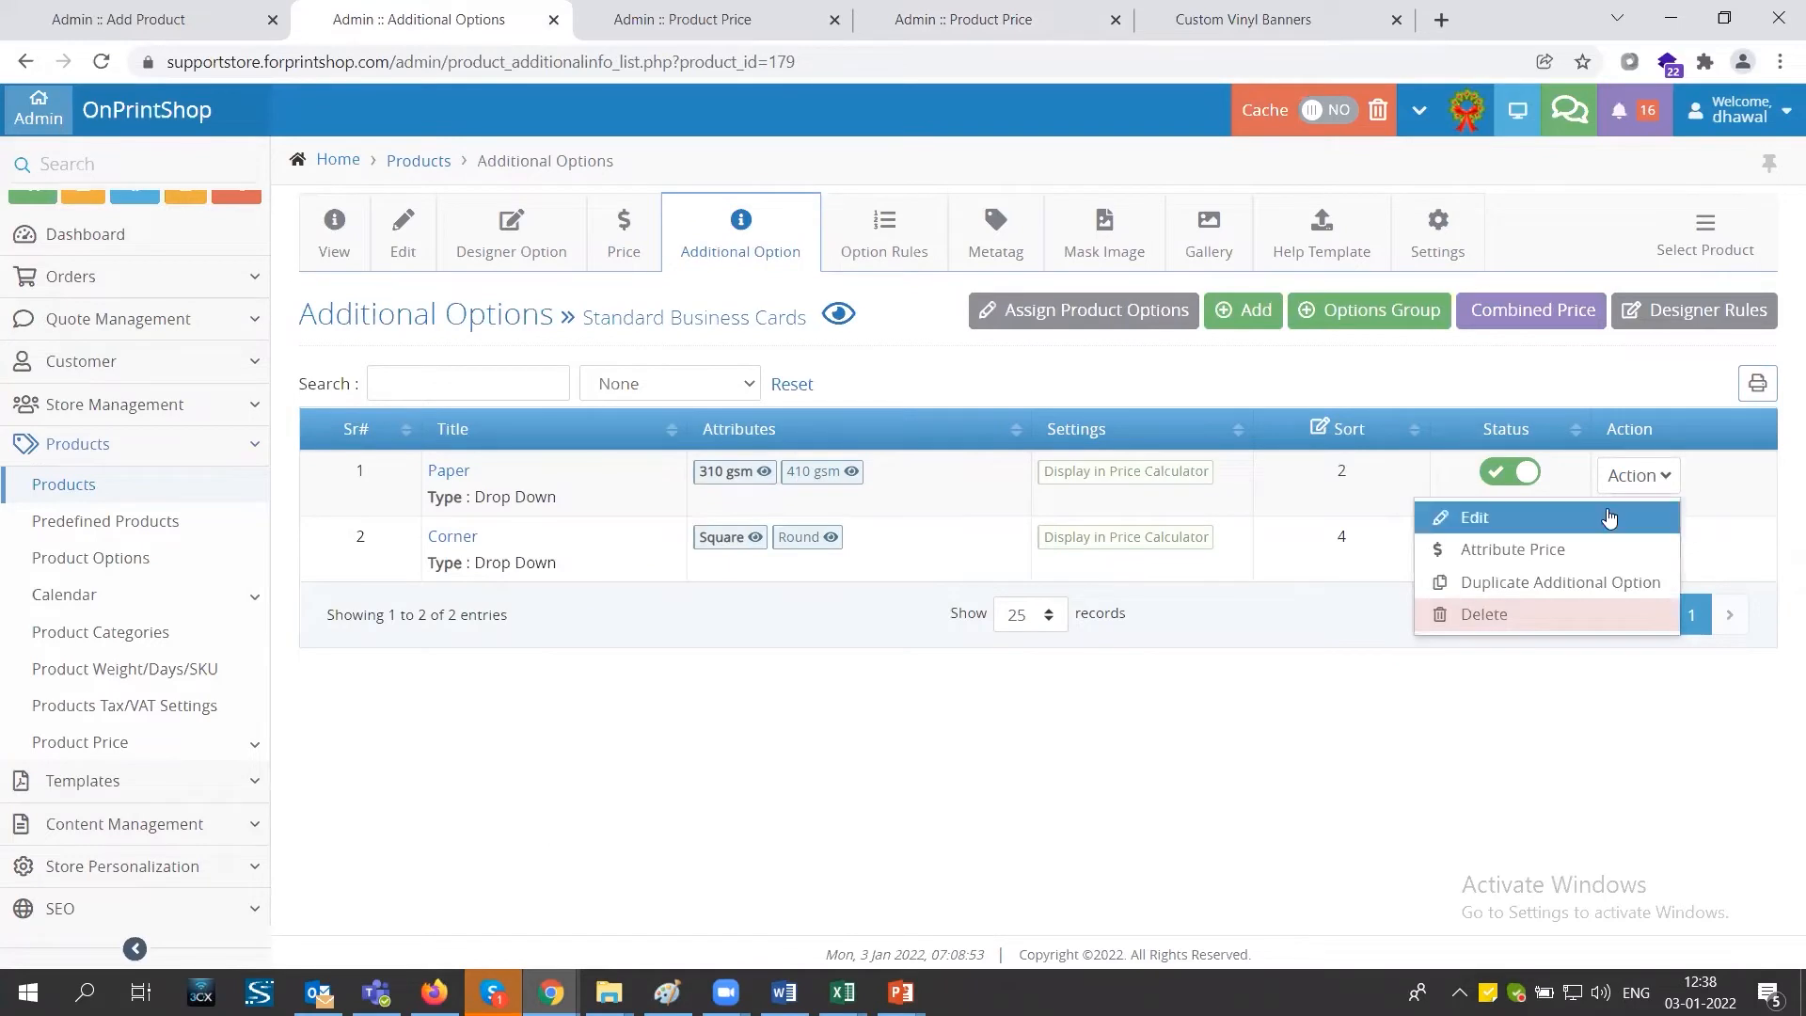
pyautogui.click(1532, 548)
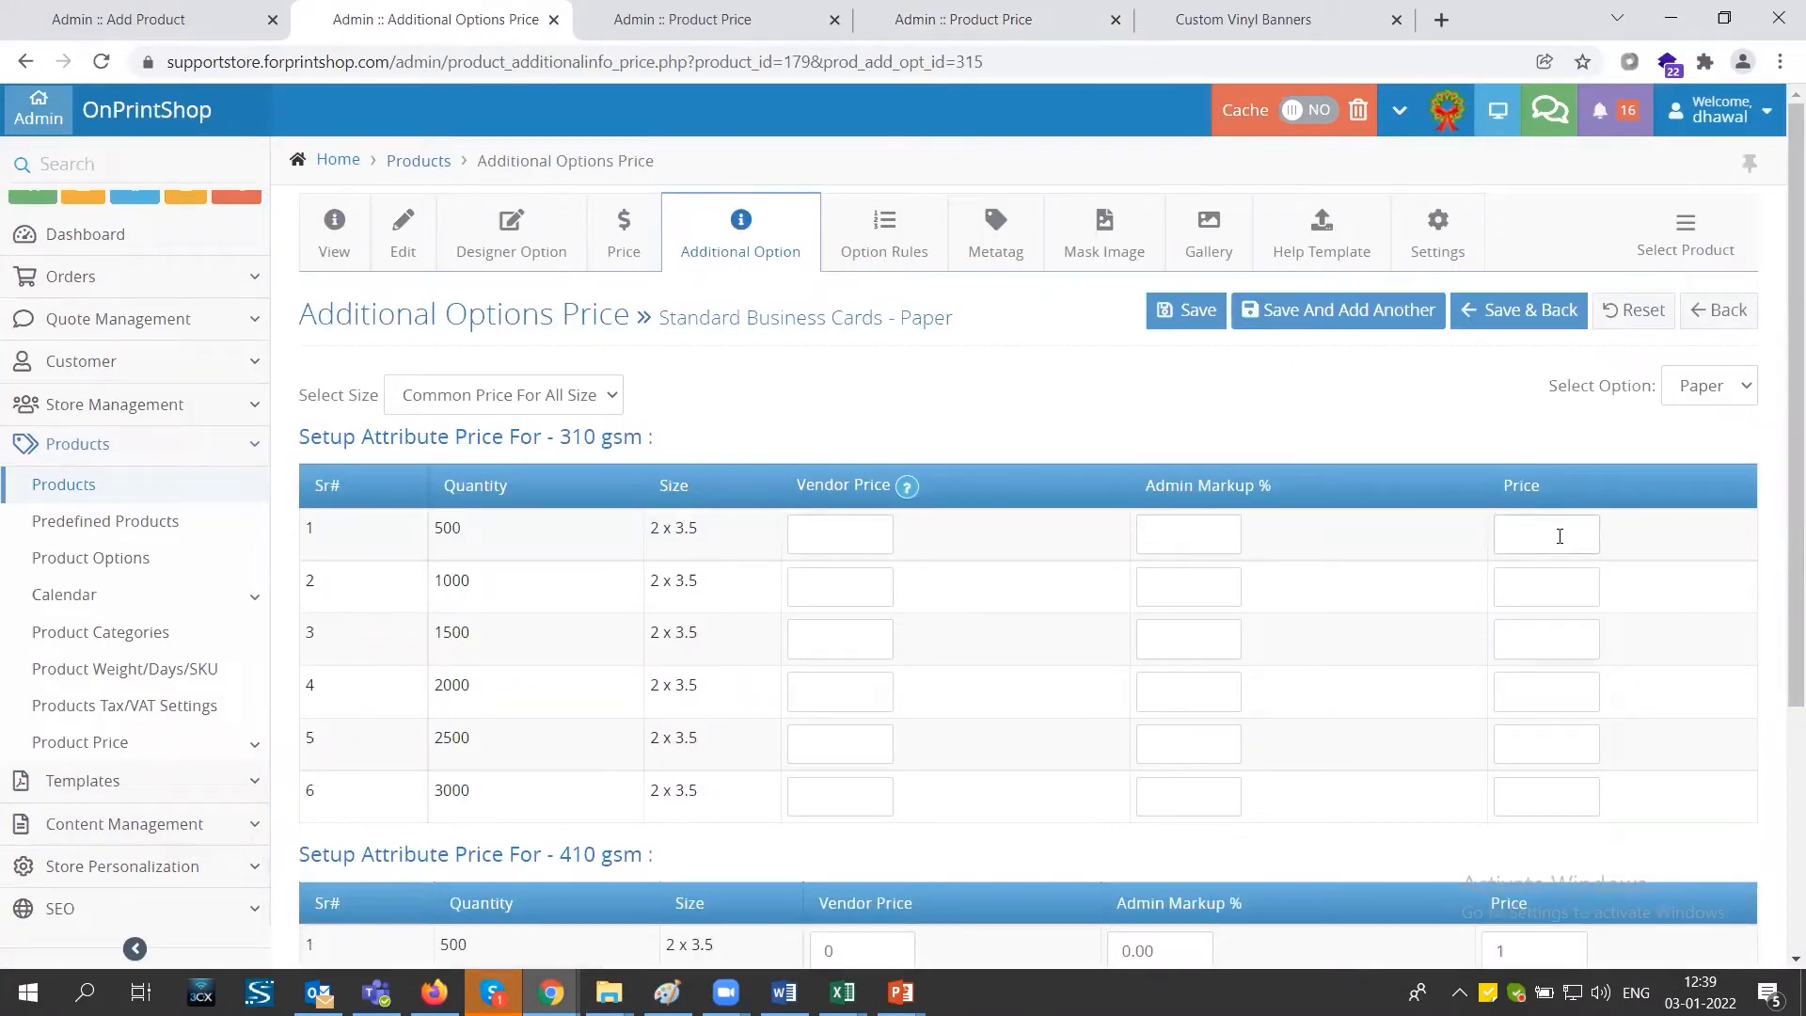
pyautogui.scroll(-1, 1556, 532)
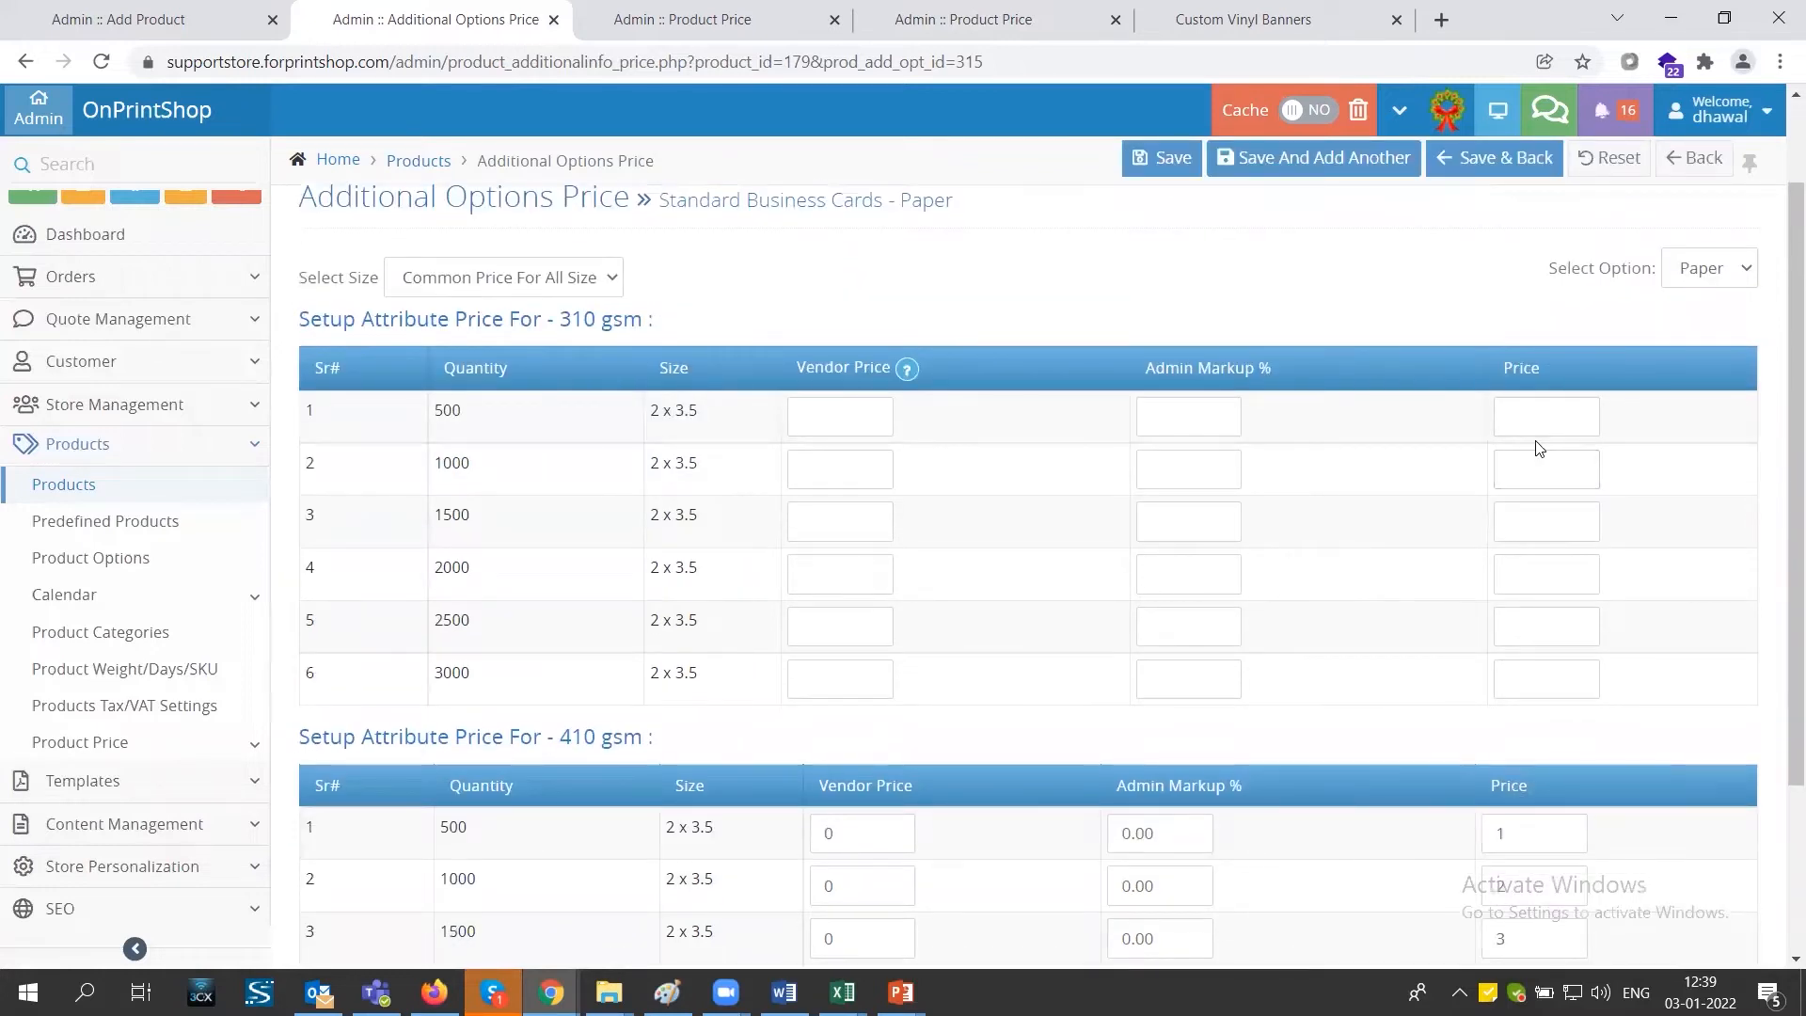
pyautogui.scroll(-2, 1536, 448)
pyautogui.click(1522, 599)
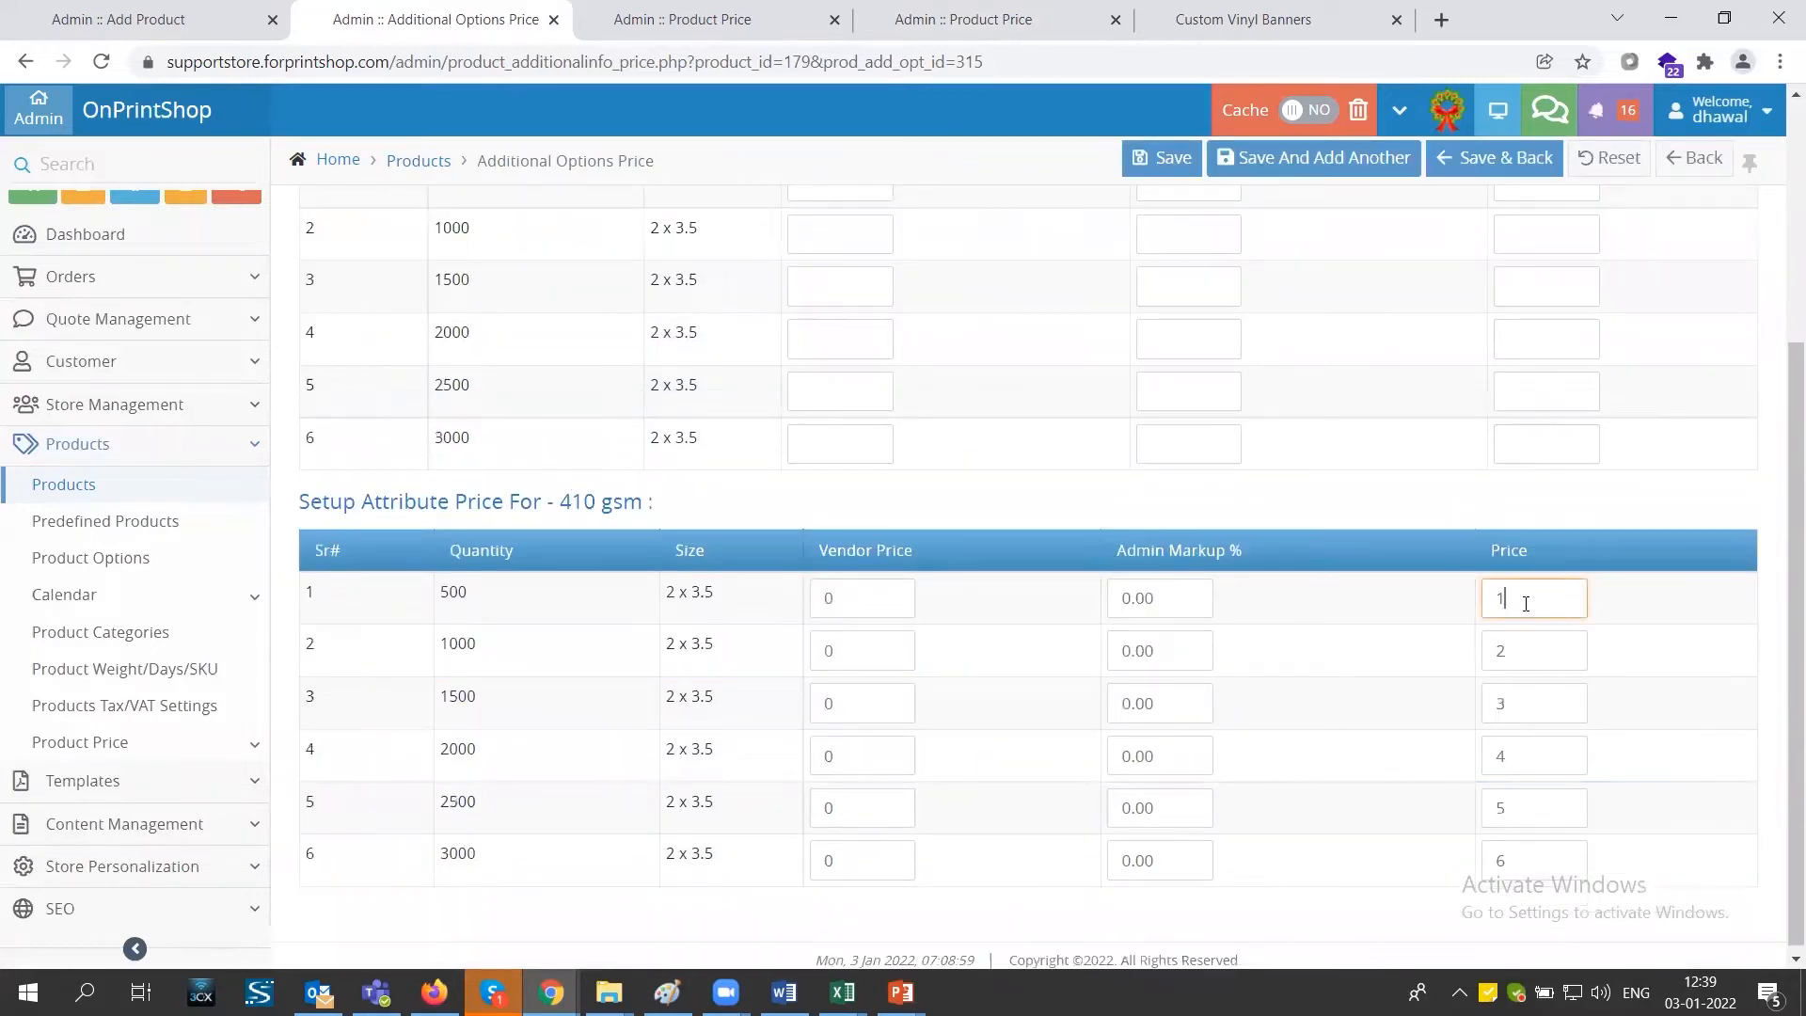
pyautogui.click(1530, 645)
pyautogui.click(1536, 702)
pyautogui.click(1537, 758)
pyautogui.click(1536, 806)
pyautogui.click(1540, 849)
pyautogui.scroll(4, 1299, 705)
# Return to the additional options of Standard Business Cards and view the attribute prices of the Corner option.
pyautogui.click(744, 248)
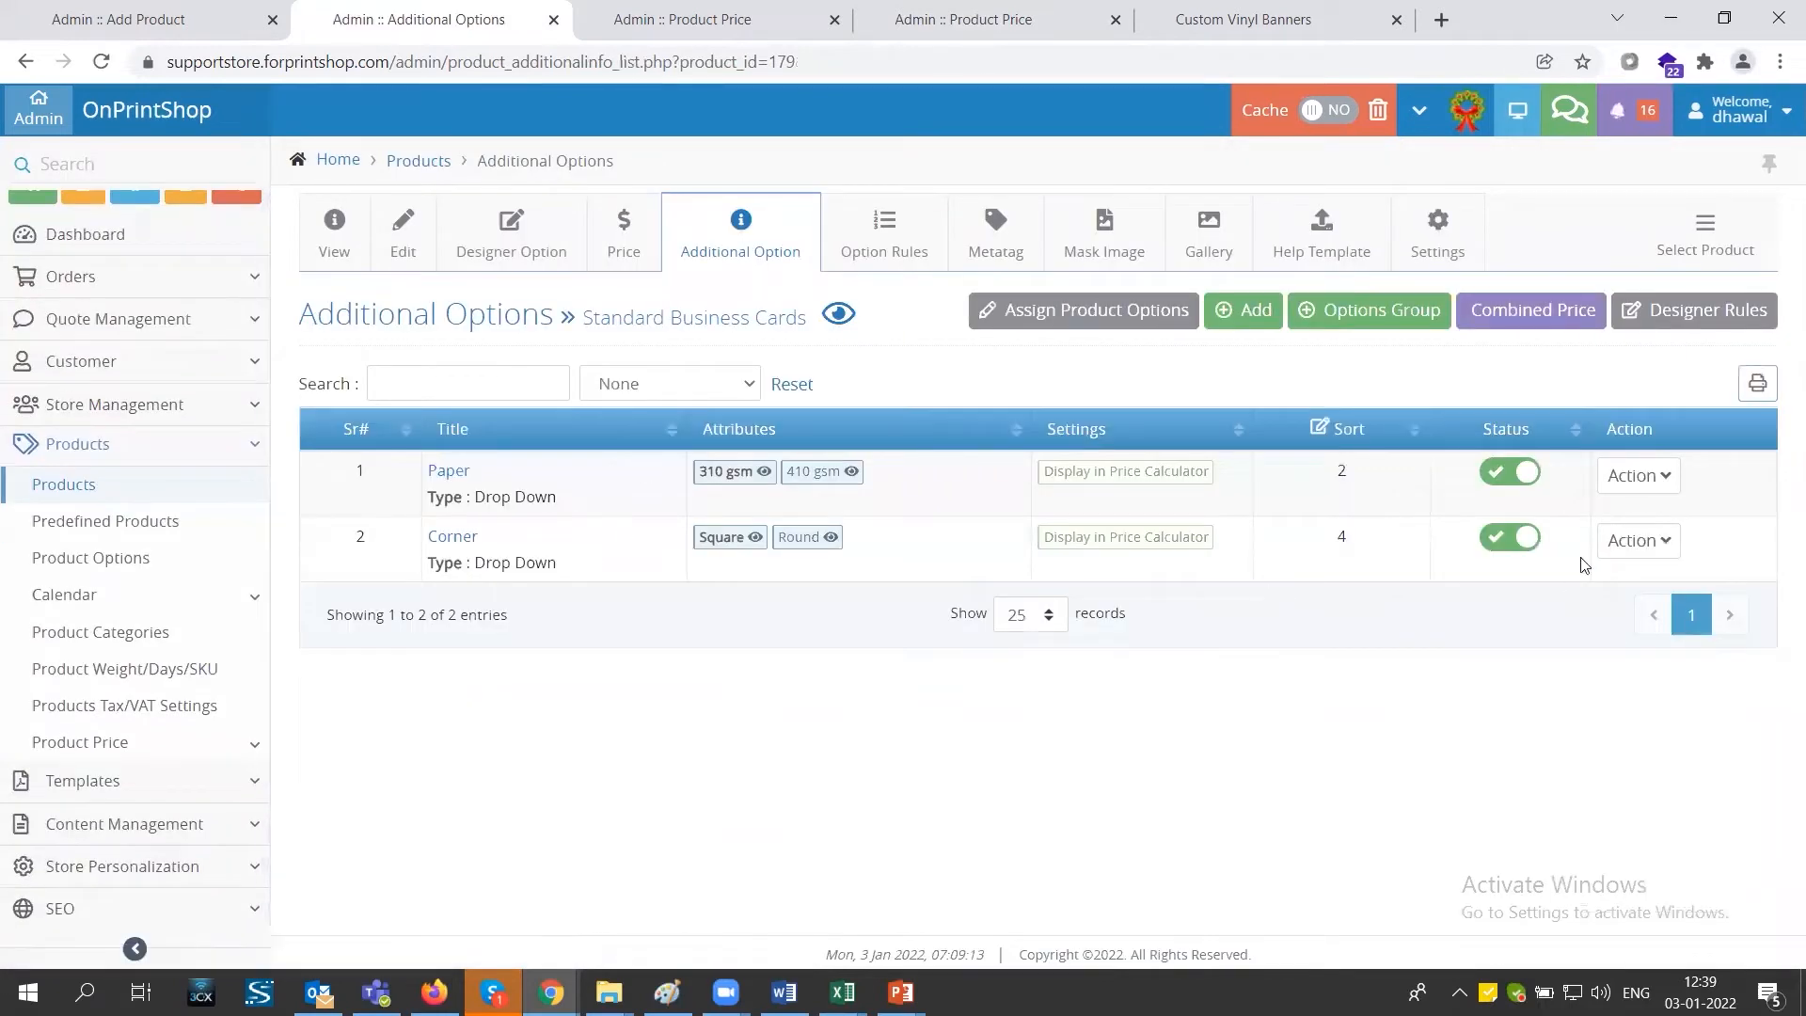
pyautogui.click(1632, 551)
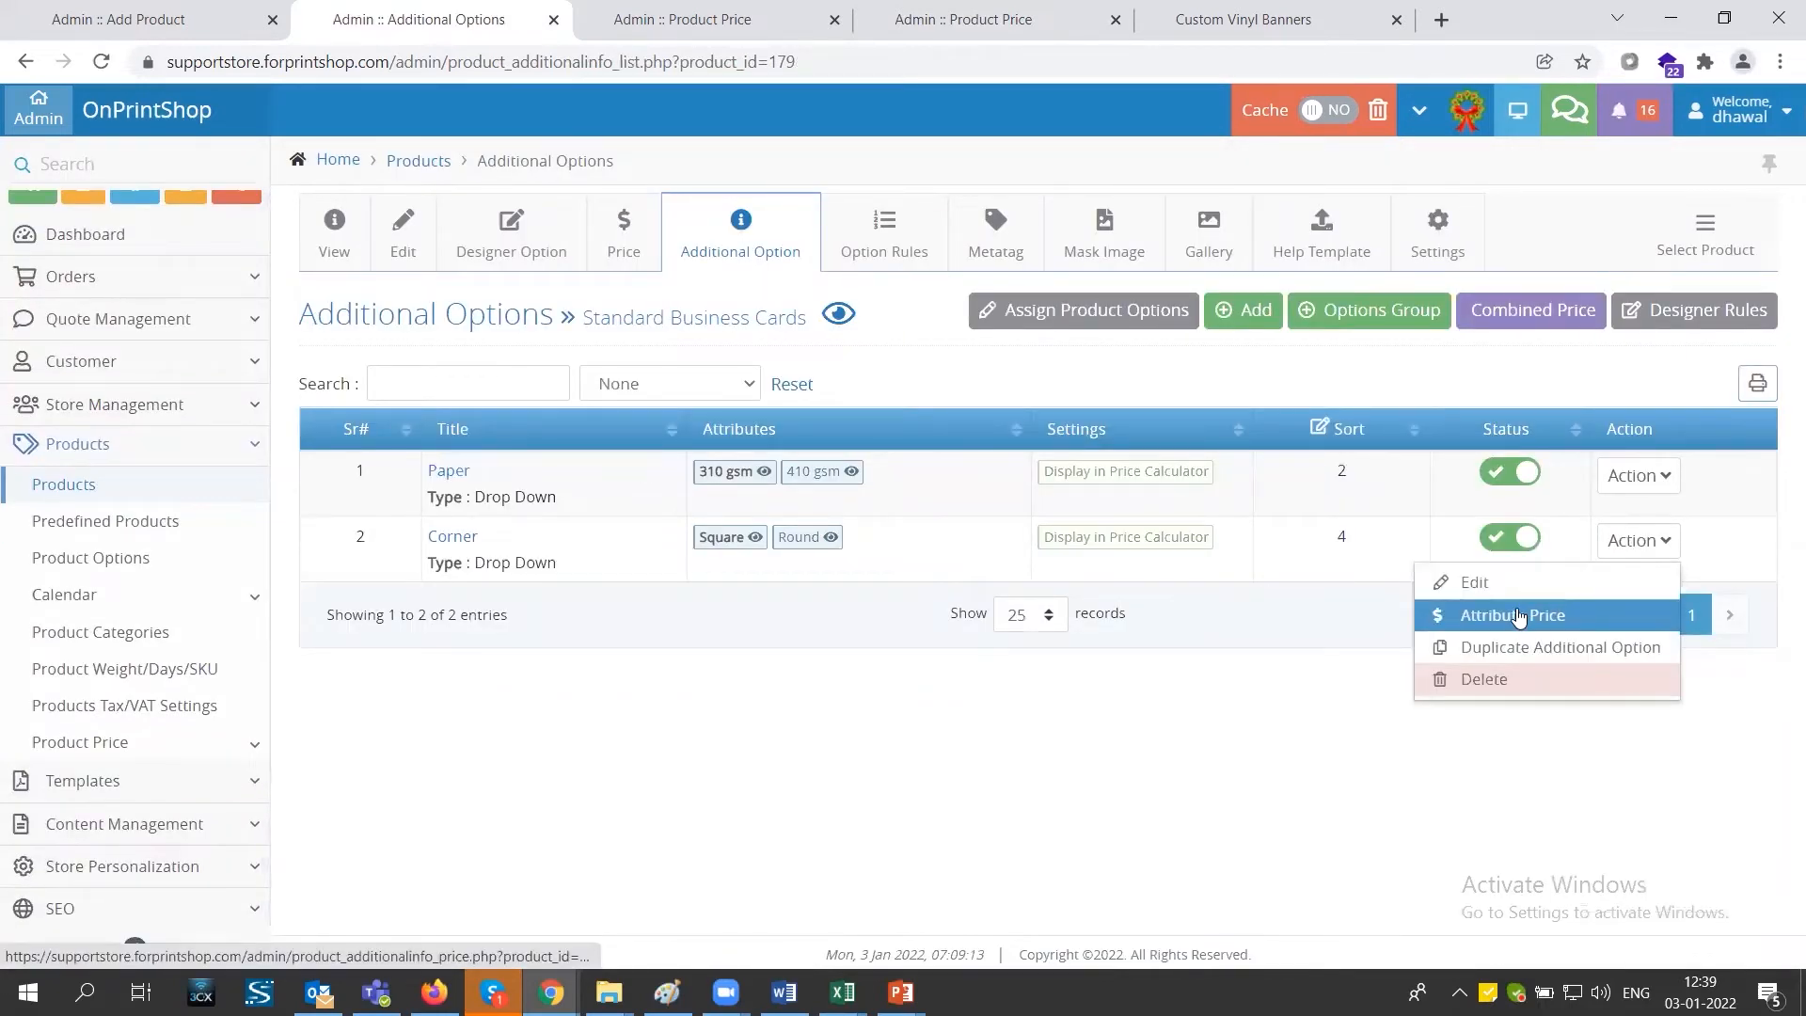
pyautogui.click(1521, 611)
pyautogui.scroll(-4, 1418, 589)
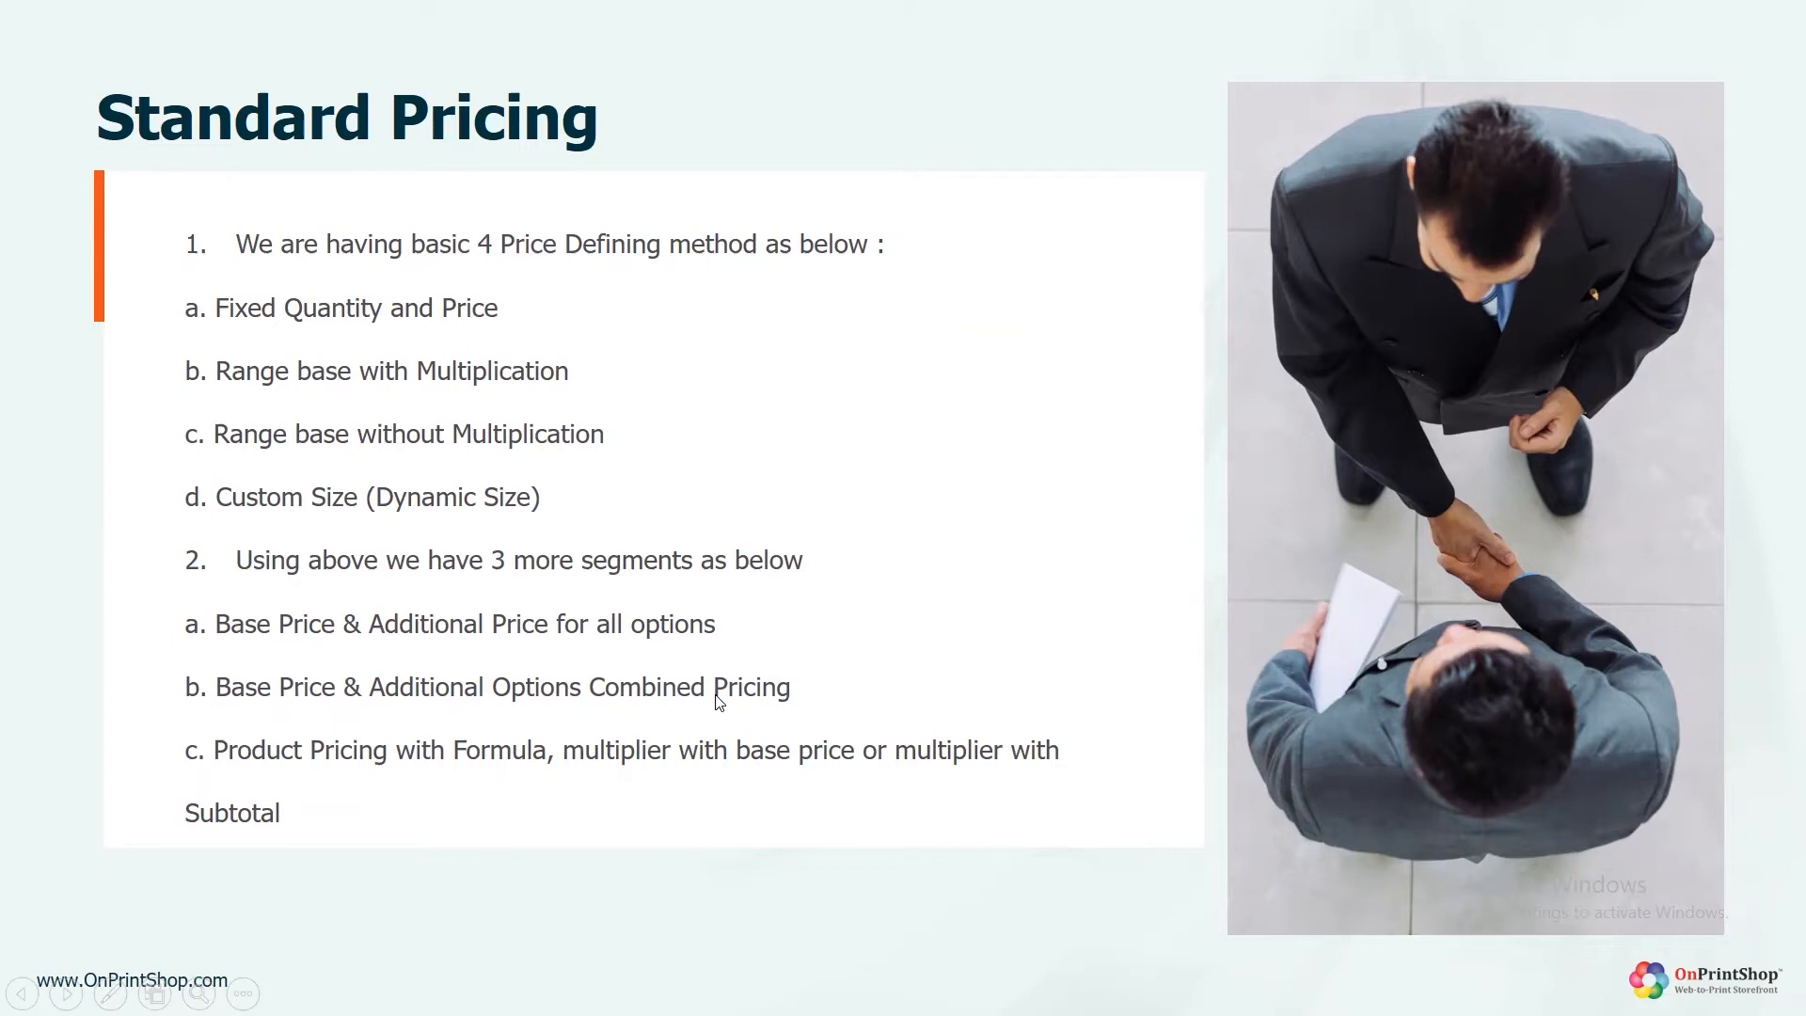
# Switch to the Standard Pricing workbook in Excel and examine the column headings of the Base Price & Additional Options Combined Pricing table.
pyautogui.hotkey('alt', 'Tab')
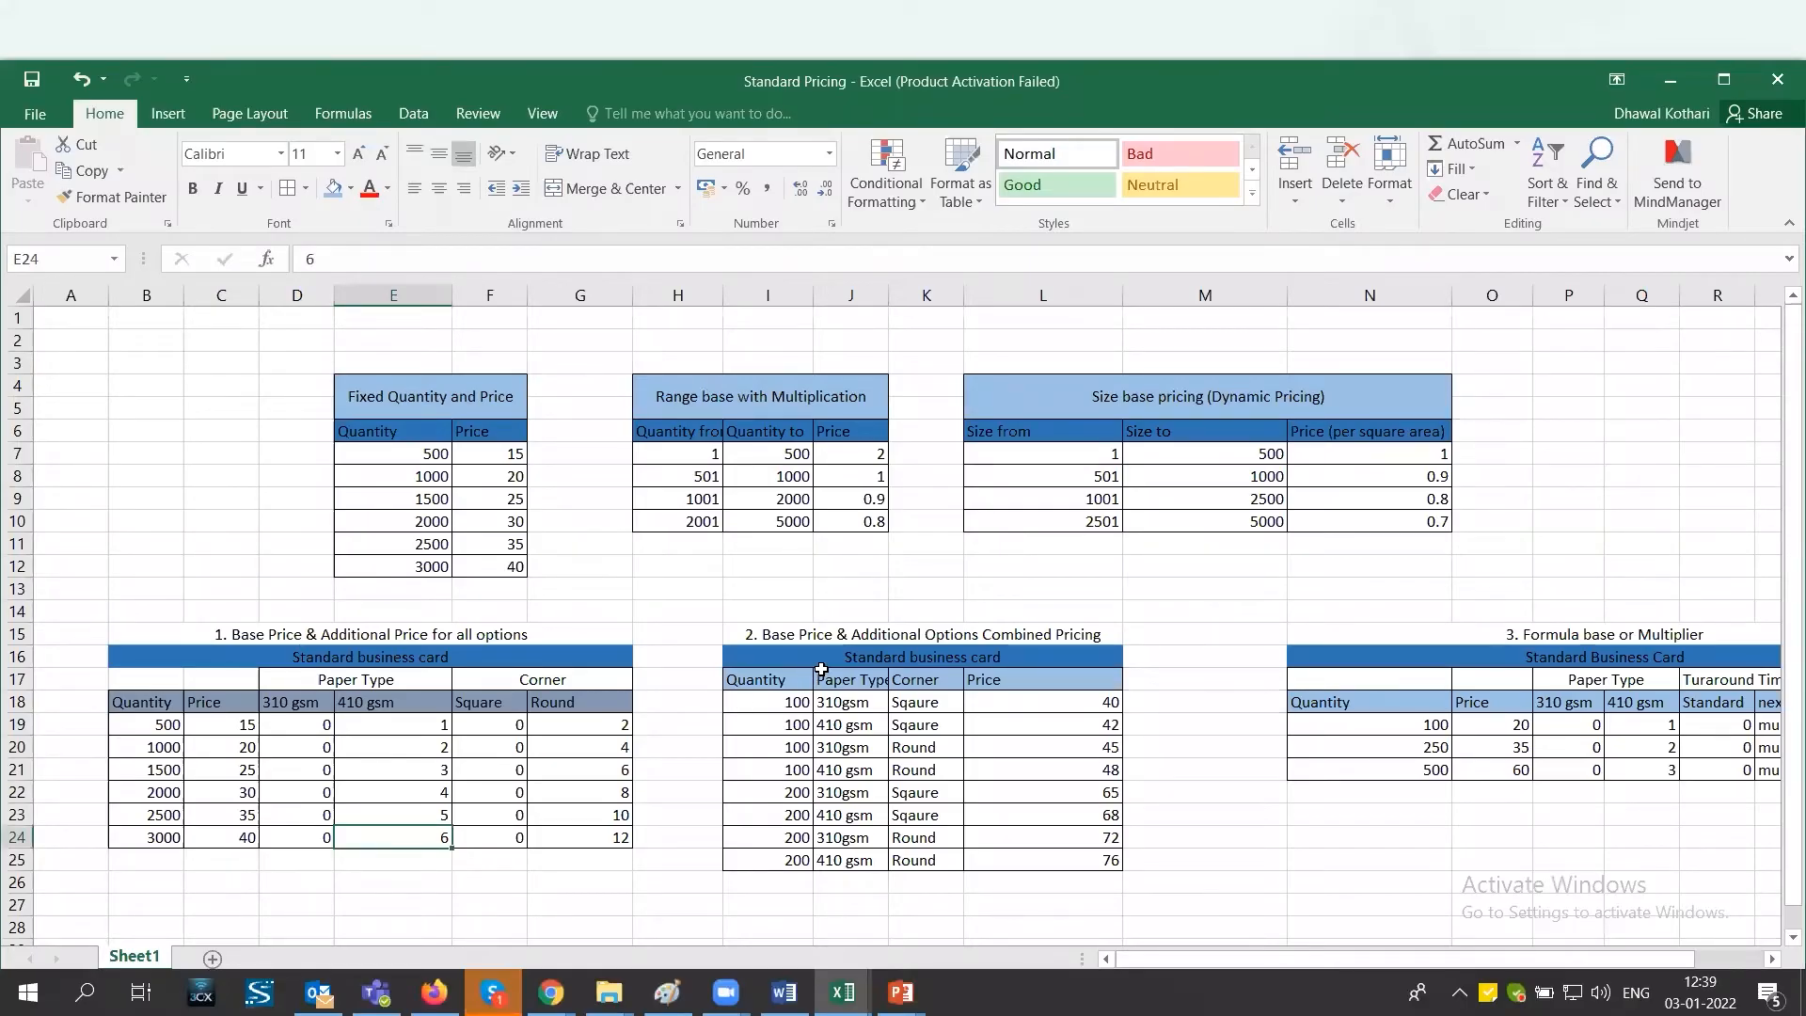
pyautogui.click(821, 666)
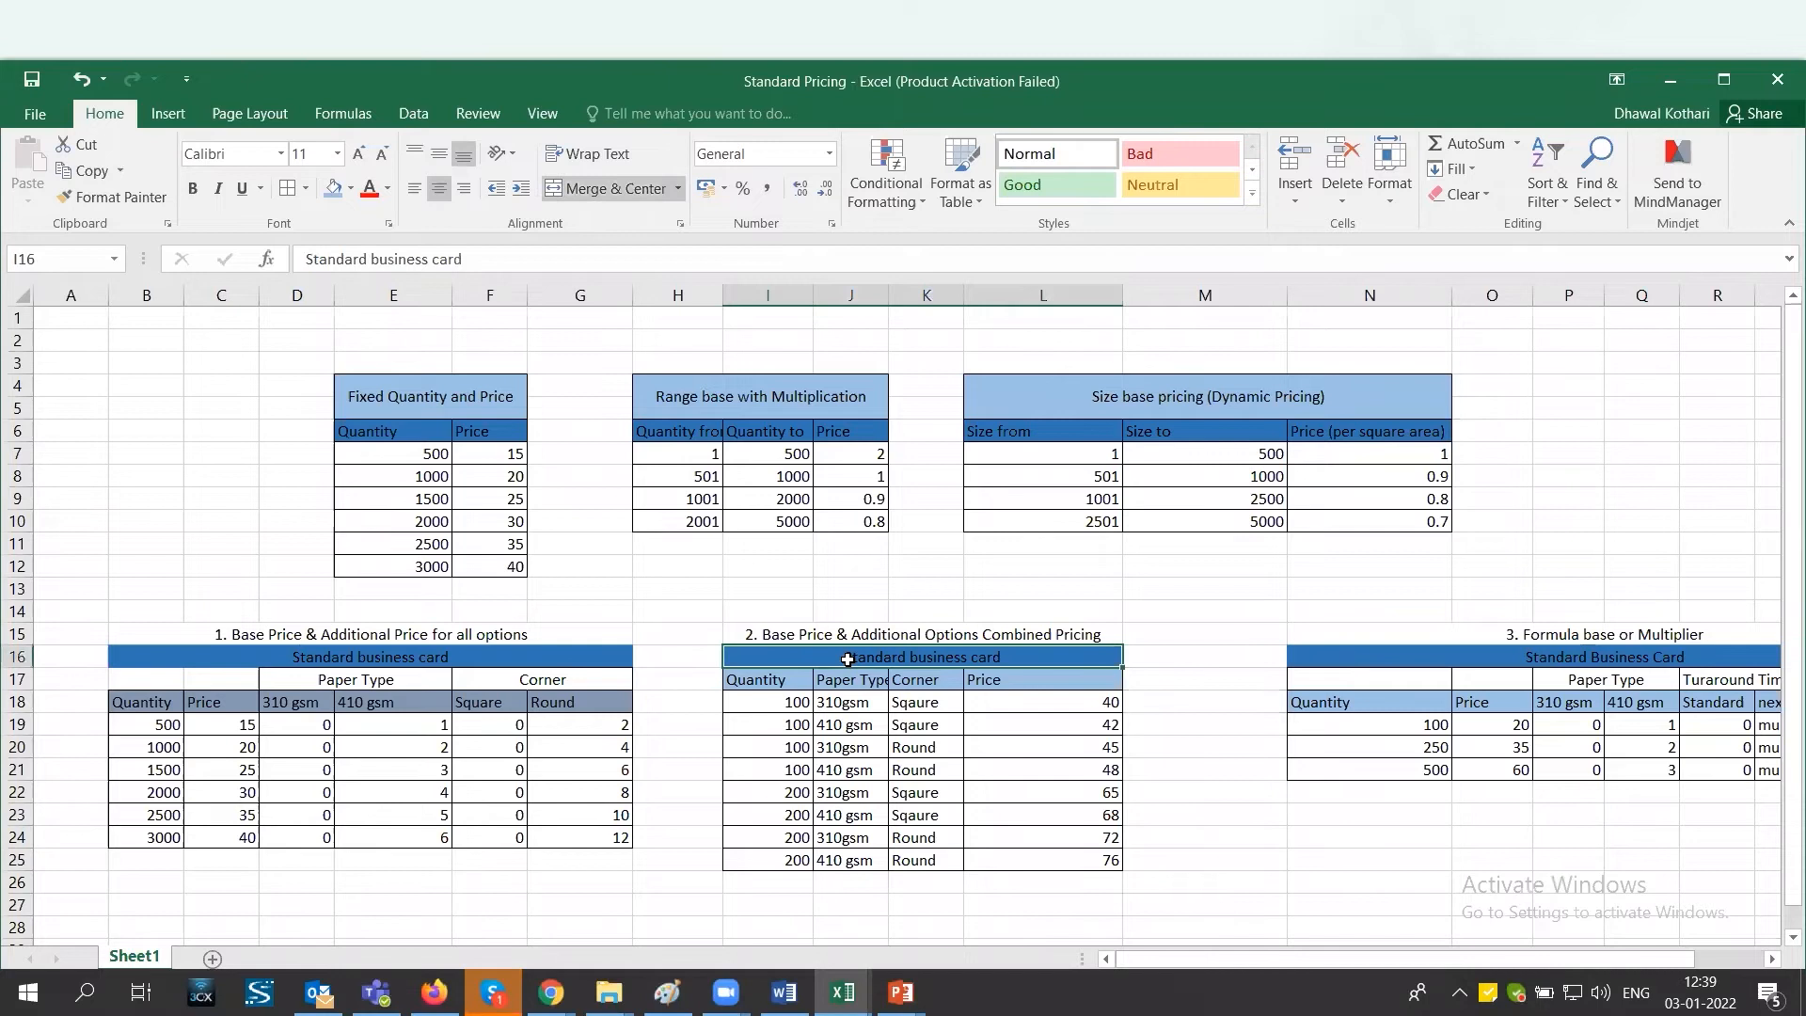
pyautogui.click(788, 687)
pyautogui.click(845, 689)
pyautogui.click(912, 688)
pyautogui.click(980, 689)
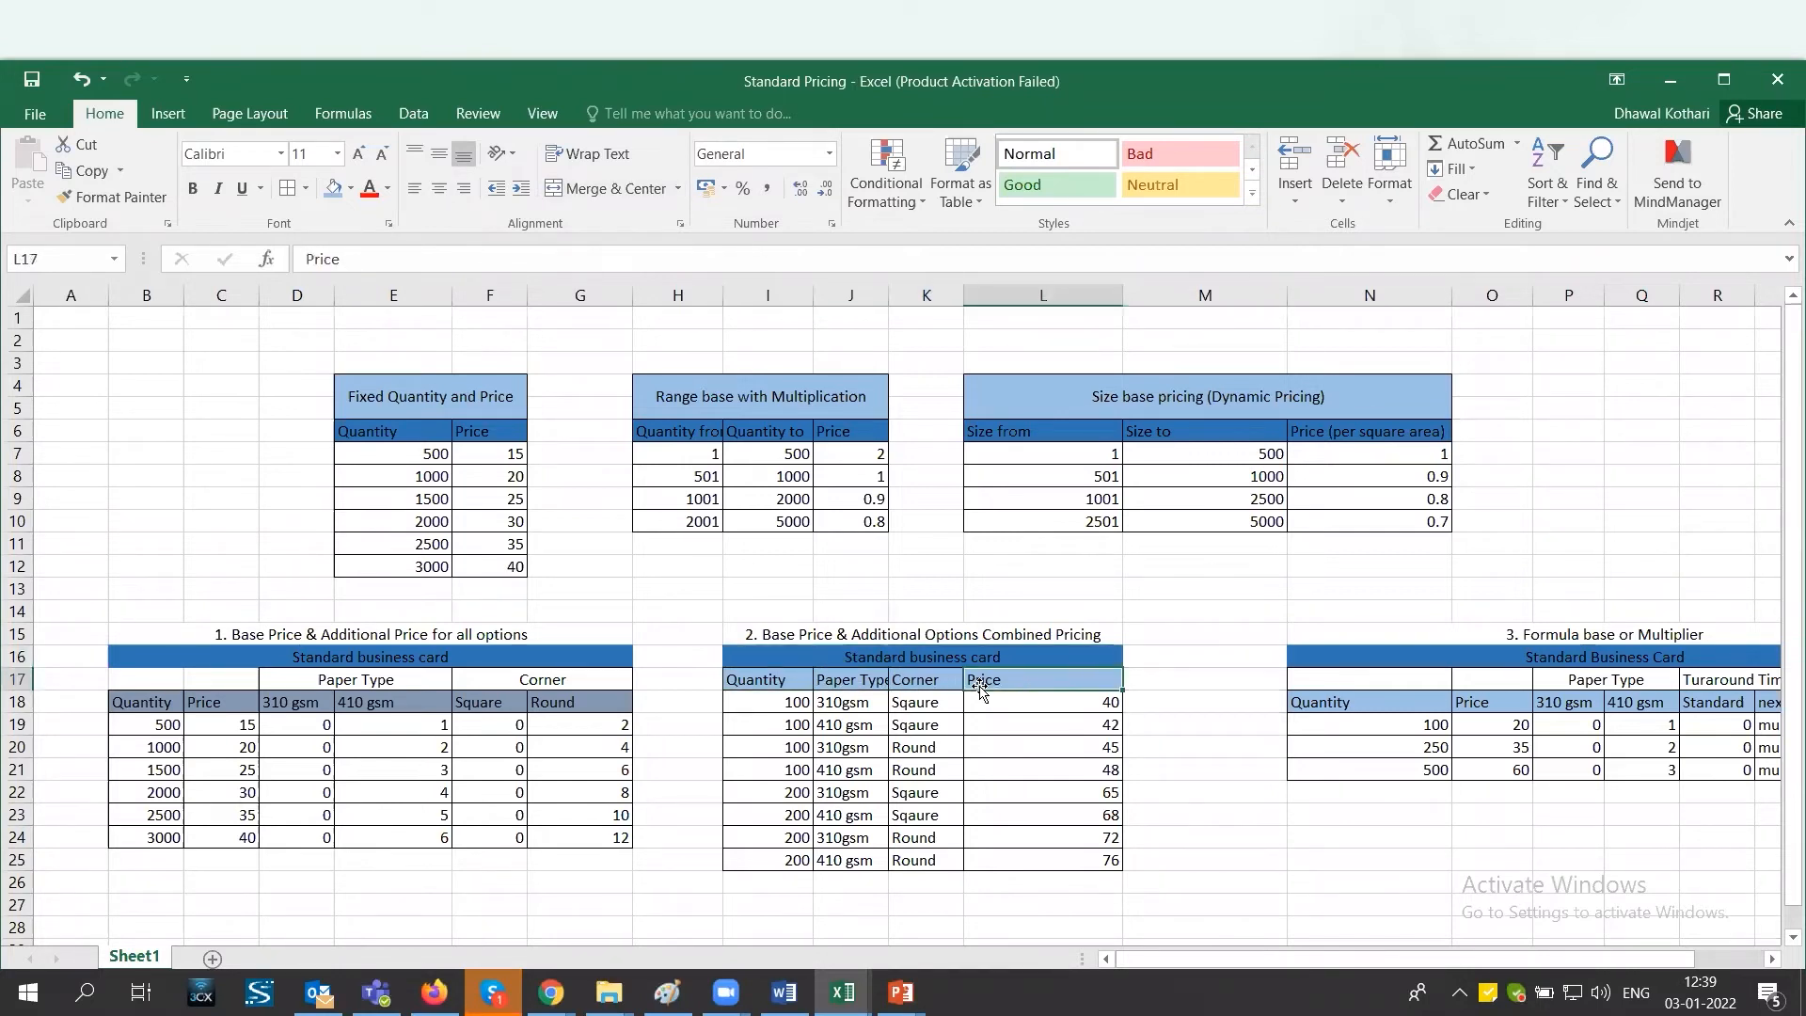
# Examine the combined prices for quantity 100 with square corners on 310 gsm and 410 gsm paper.
pyautogui.click(795, 712)
pyautogui.click(825, 706)
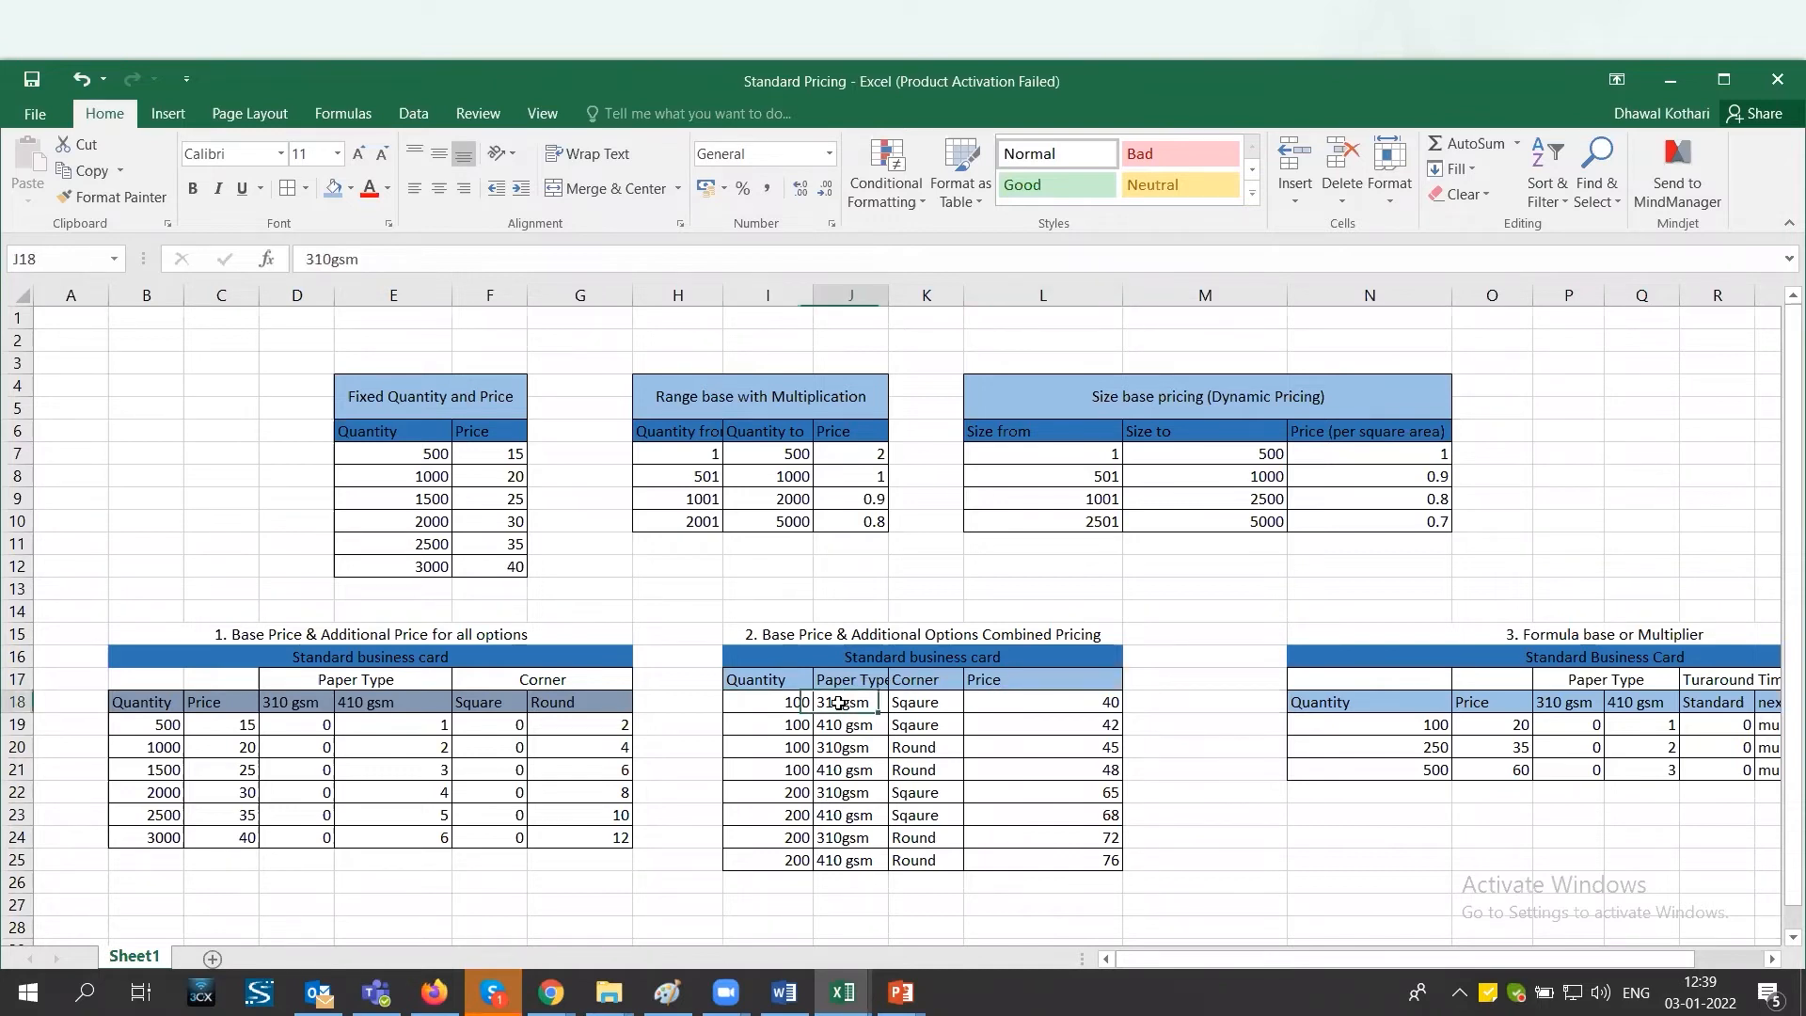
pyautogui.click(936, 715)
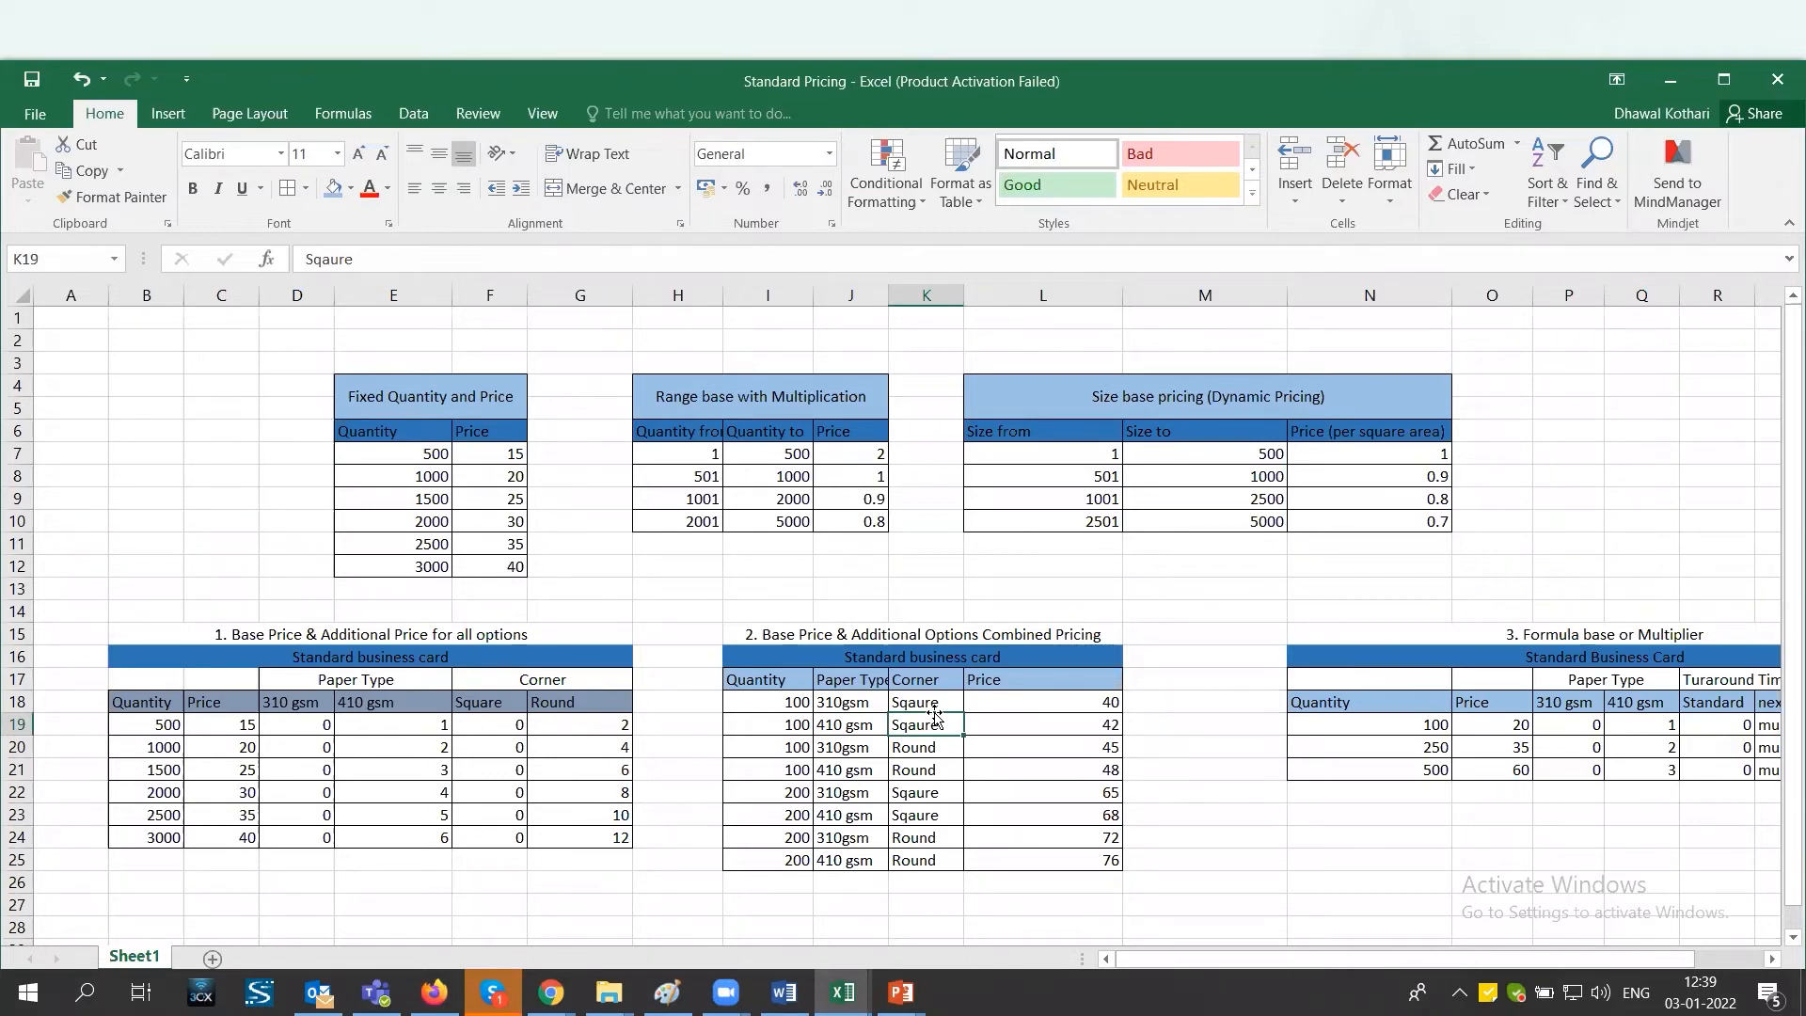
pyautogui.click(1011, 706)
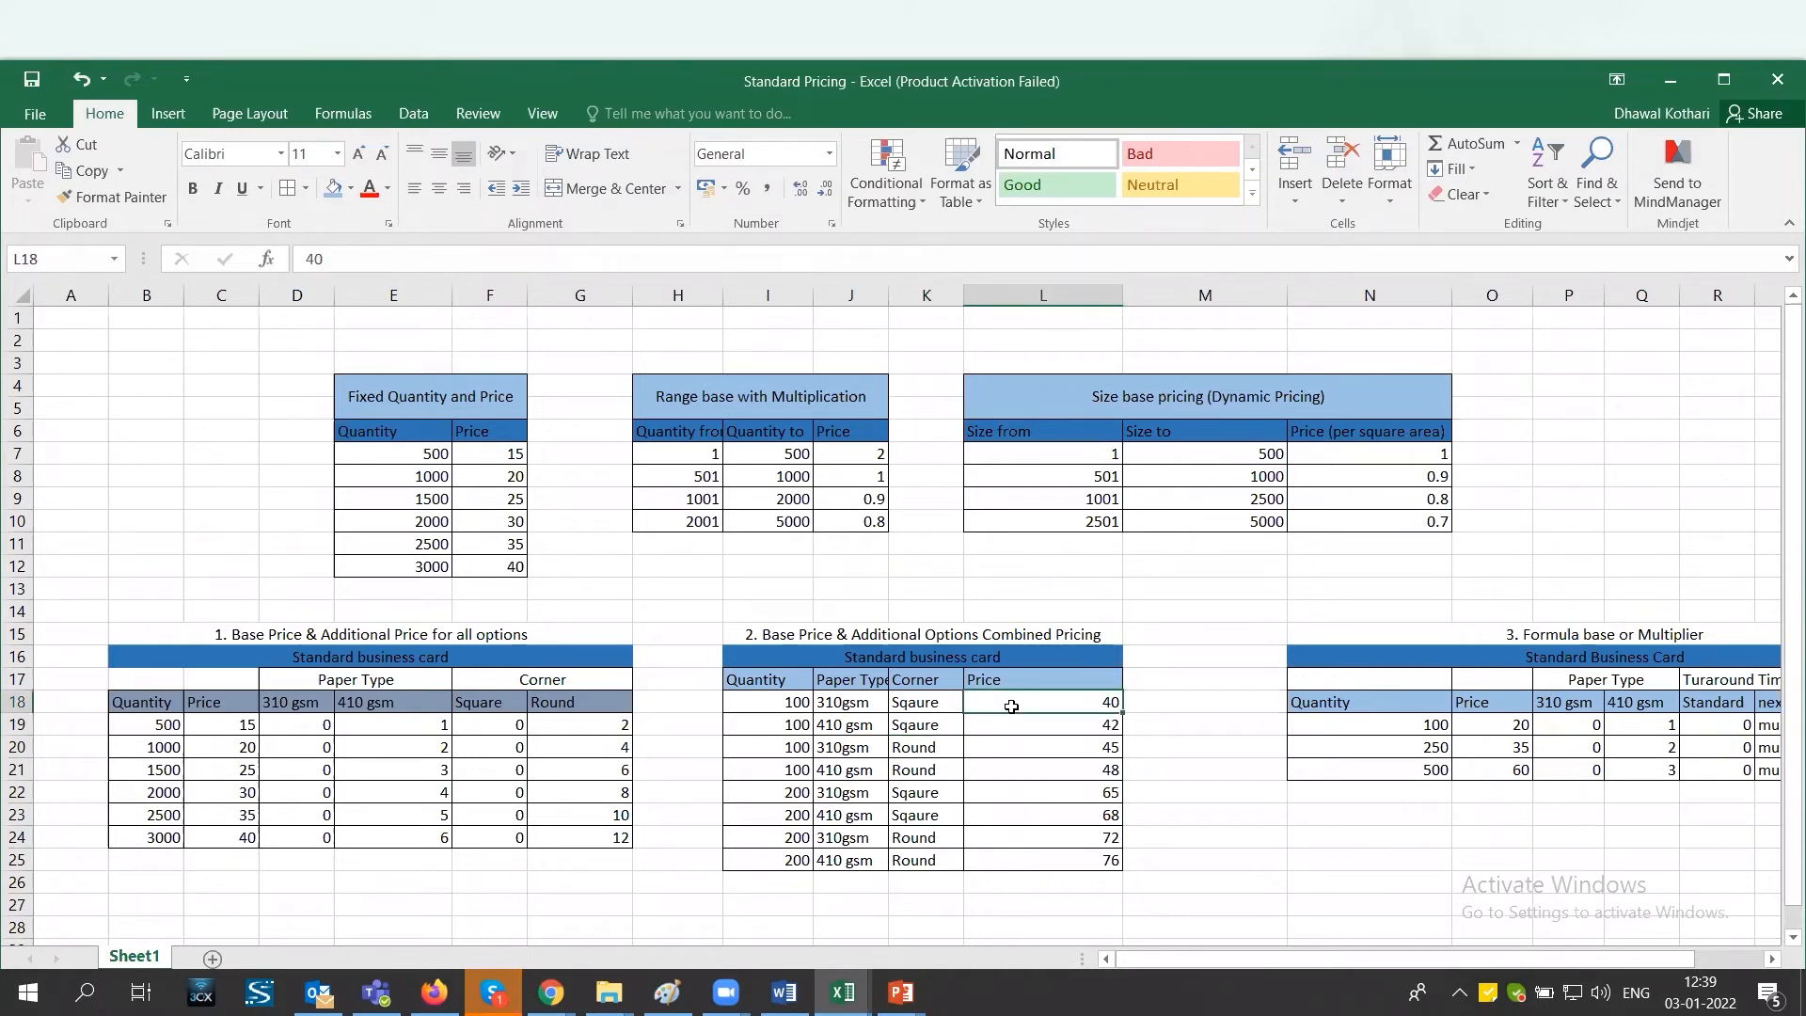
pyautogui.click(781, 732)
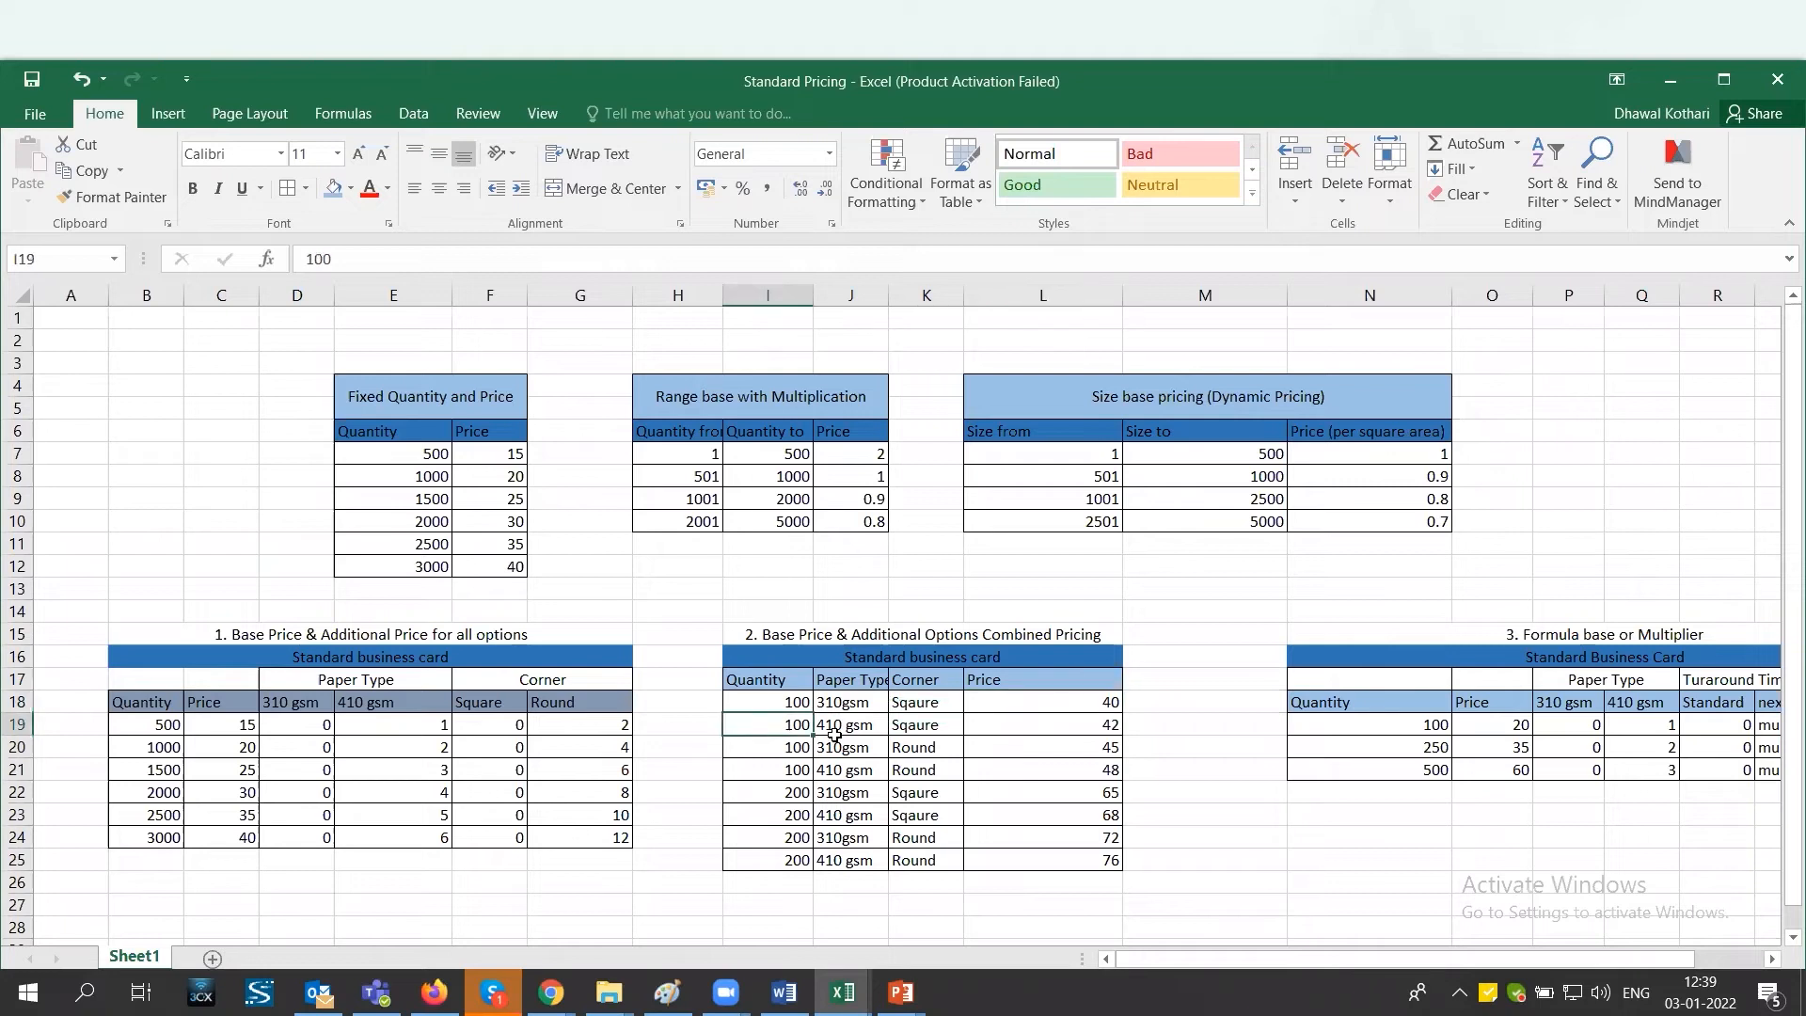
pyautogui.click(835, 732)
pyautogui.click(924, 736)
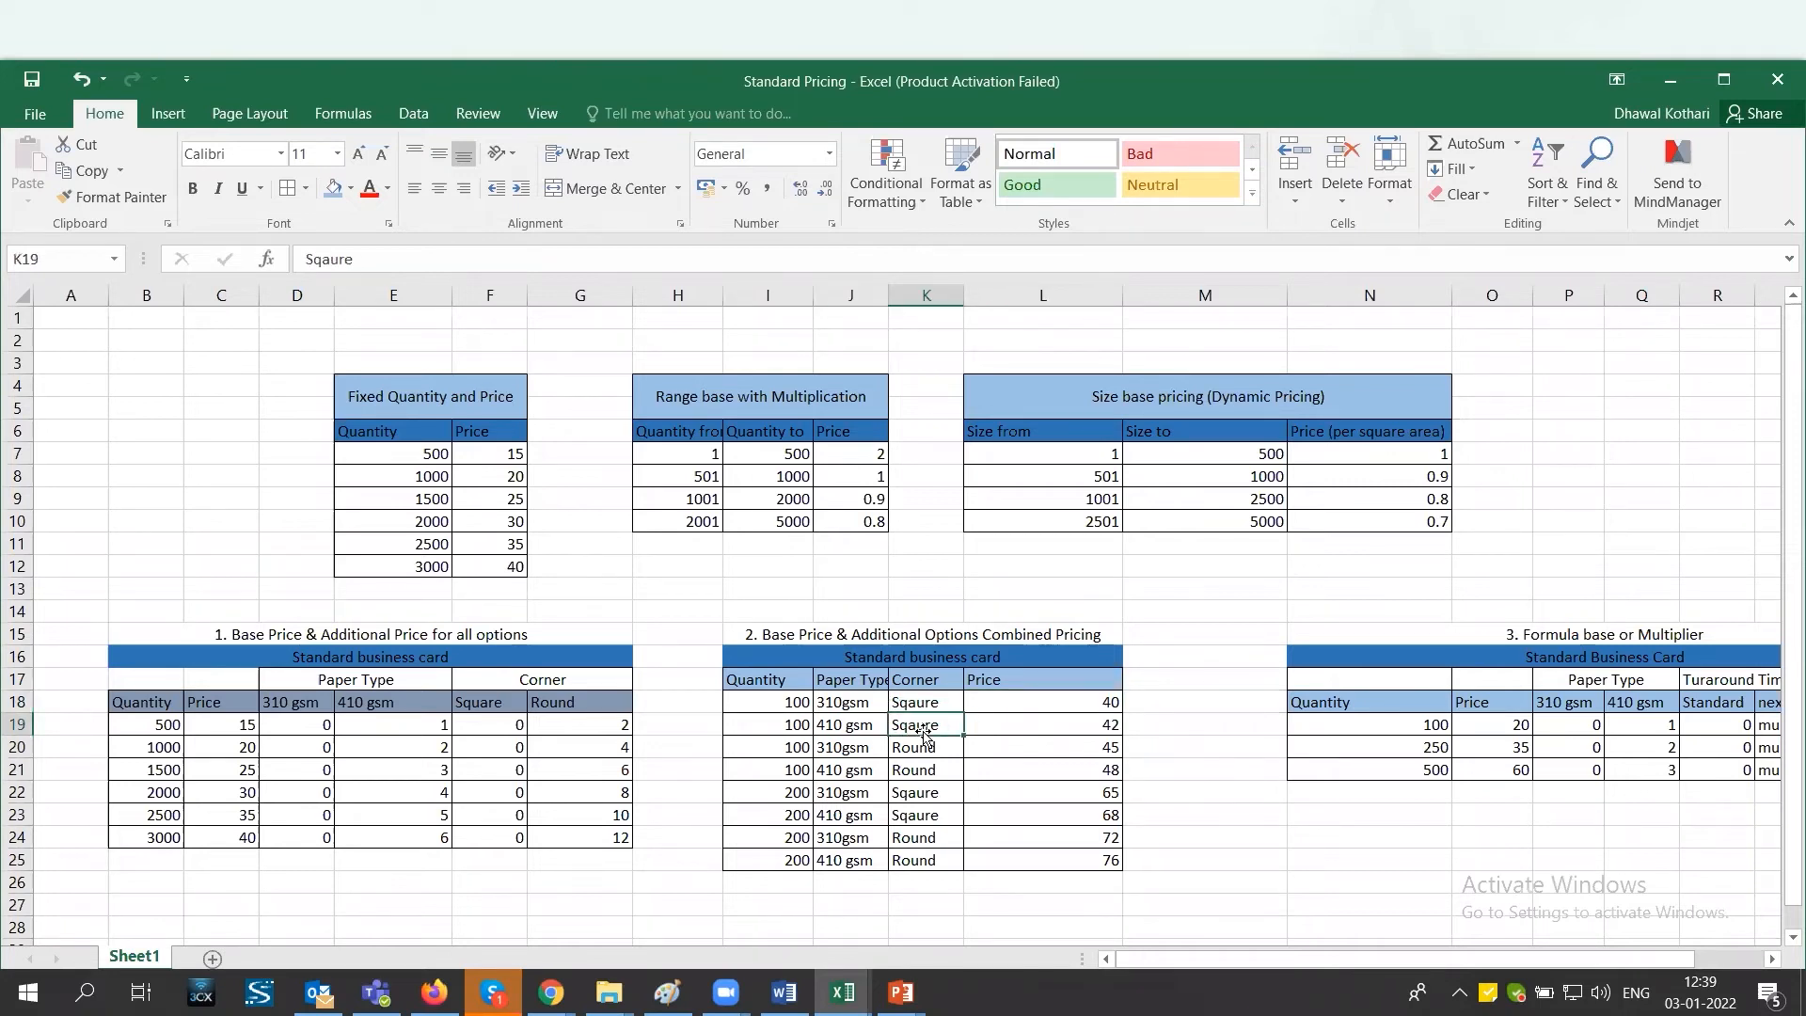
pyautogui.click(1048, 719)
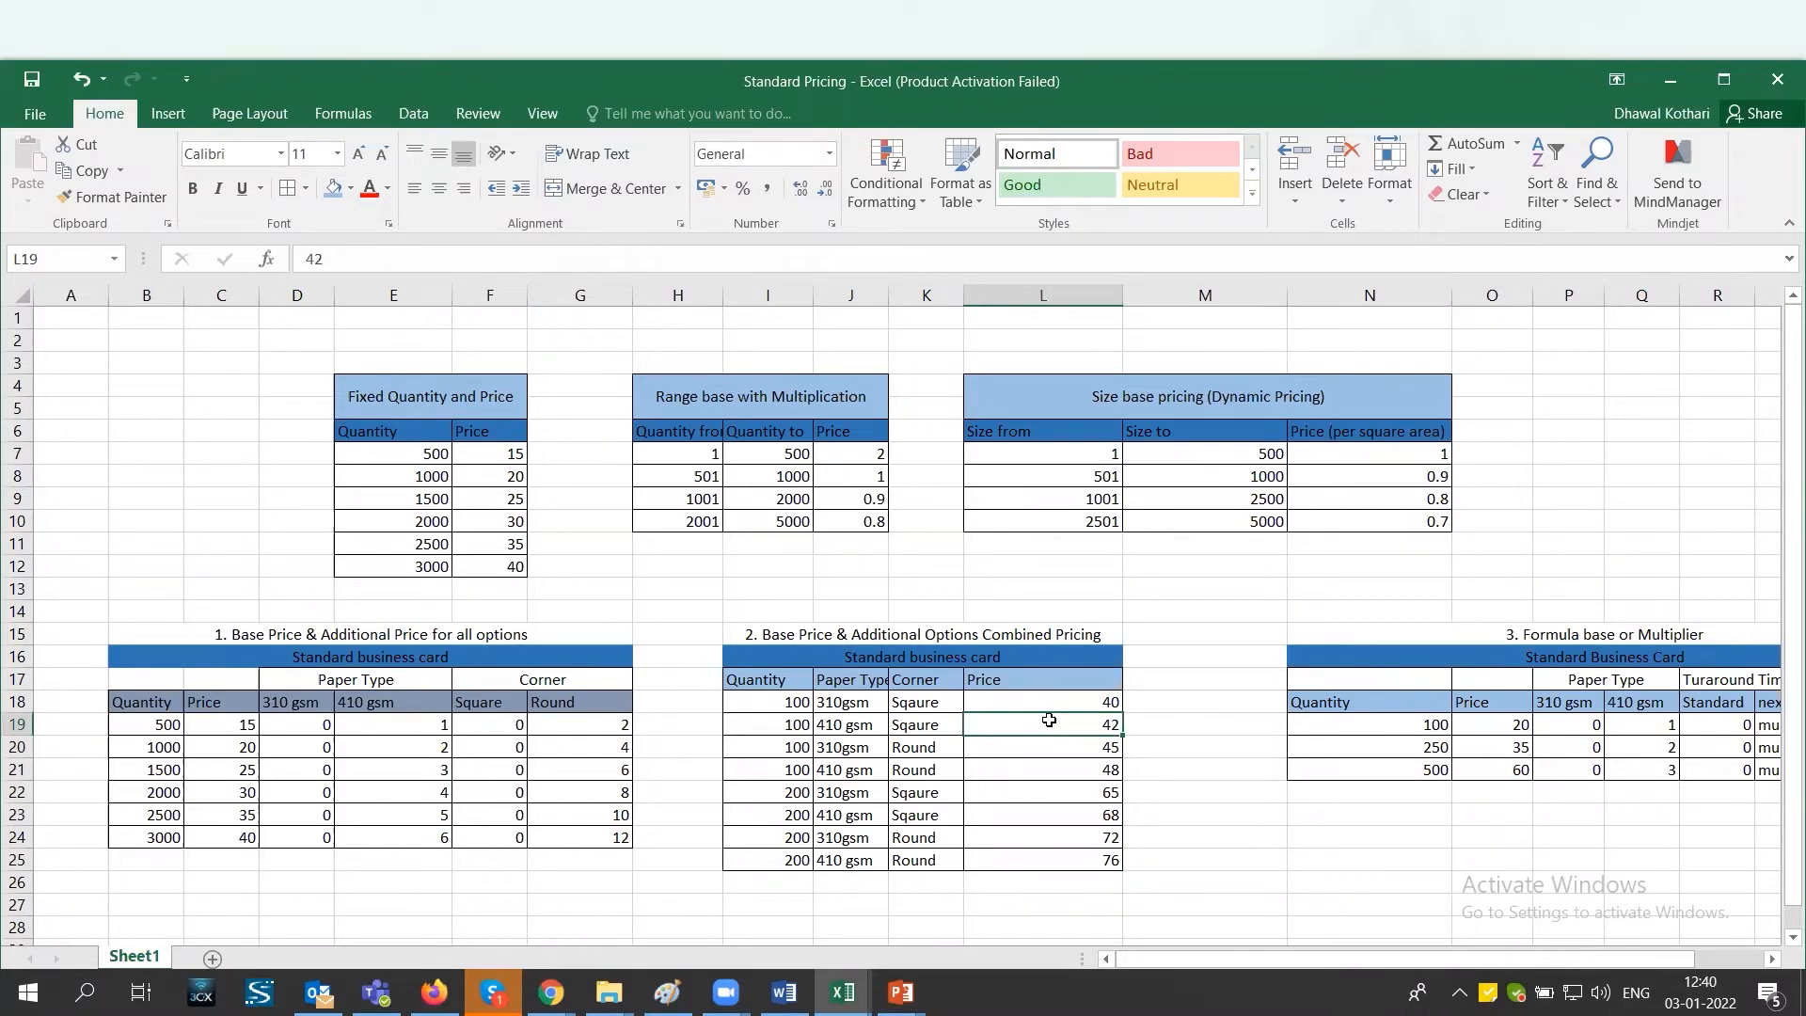
# Switch to the OnPrintShop admin, set the Standard Business Cards price to 0 for all six quantities, and save and continue.
pyautogui.hotkey('alt', 'Tab')
pyautogui.doubleClick(1315, 544)
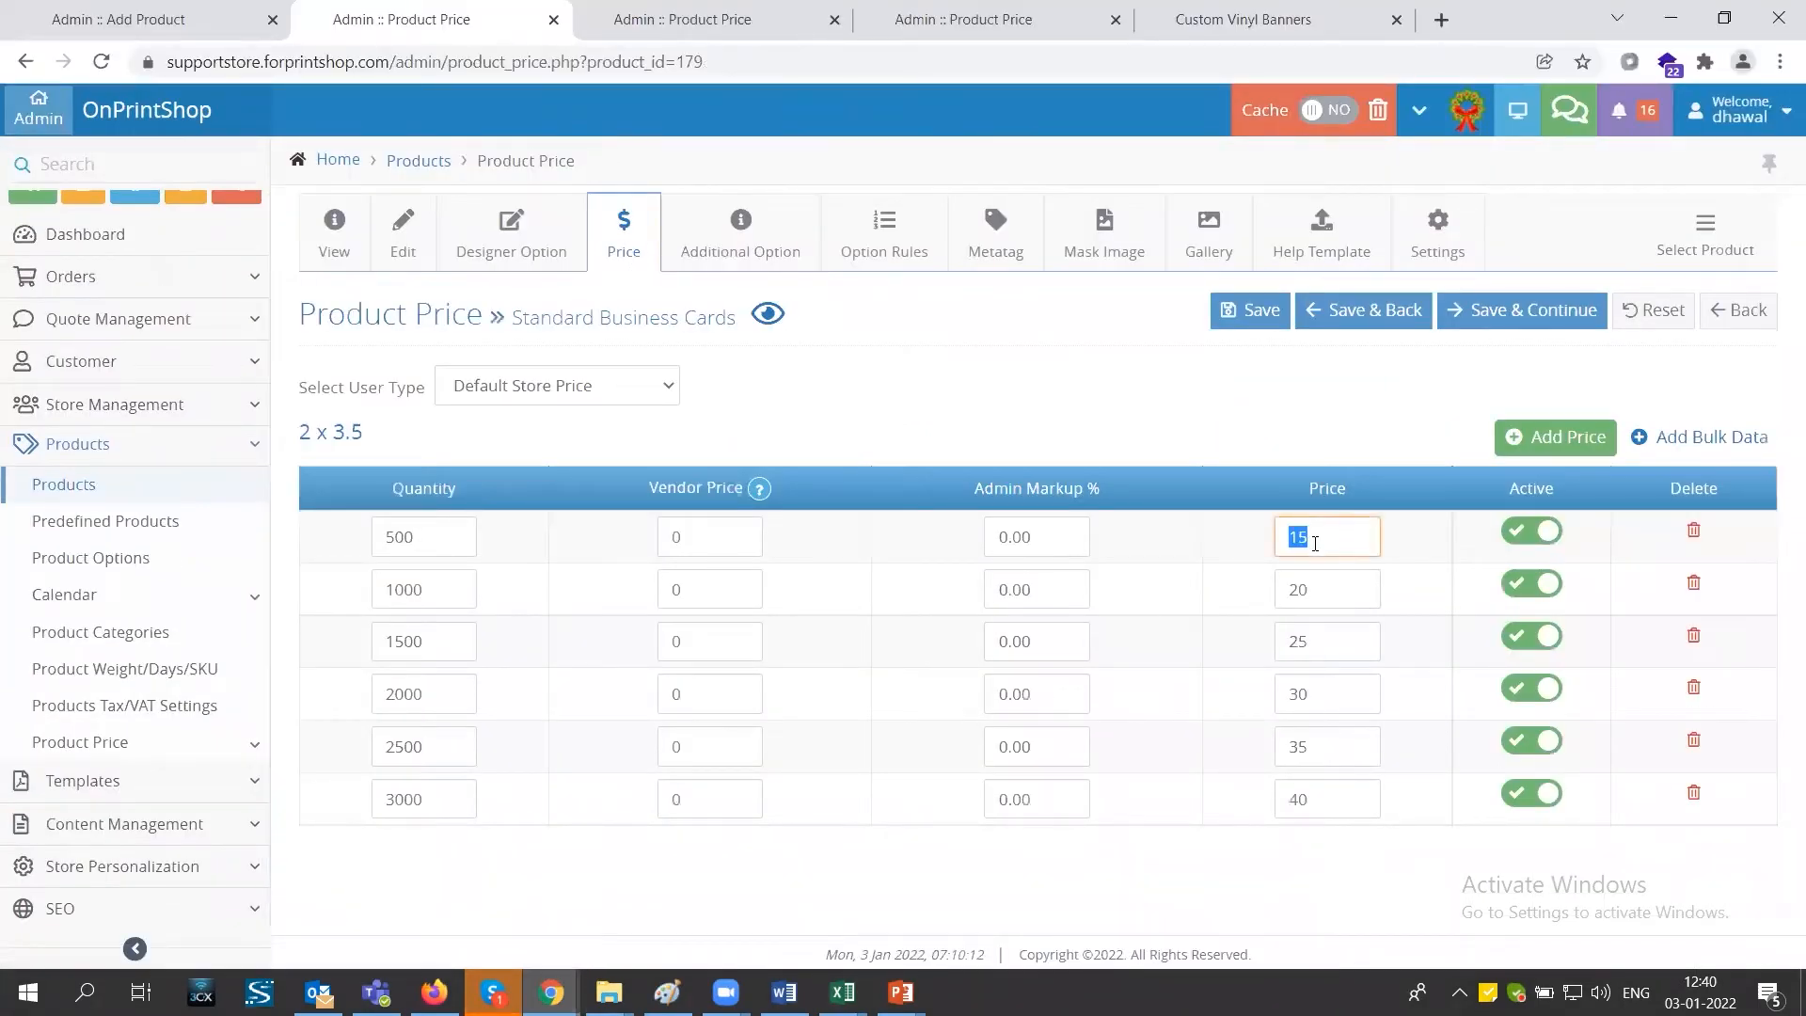
pyautogui.write('0')
pyautogui.doubleClick(1318, 581)
pyautogui.write('0')
pyautogui.doubleClick(1325, 636)
pyautogui.write('0')
pyautogui.doubleClick(1335, 696)
pyautogui.write('0')
pyautogui.doubleClick(1340, 745)
pyautogui.write('0')
pyautogui.doubleClick(1355, 796)
pyautogui.write('0')
pyautogui.click(1497, 323)
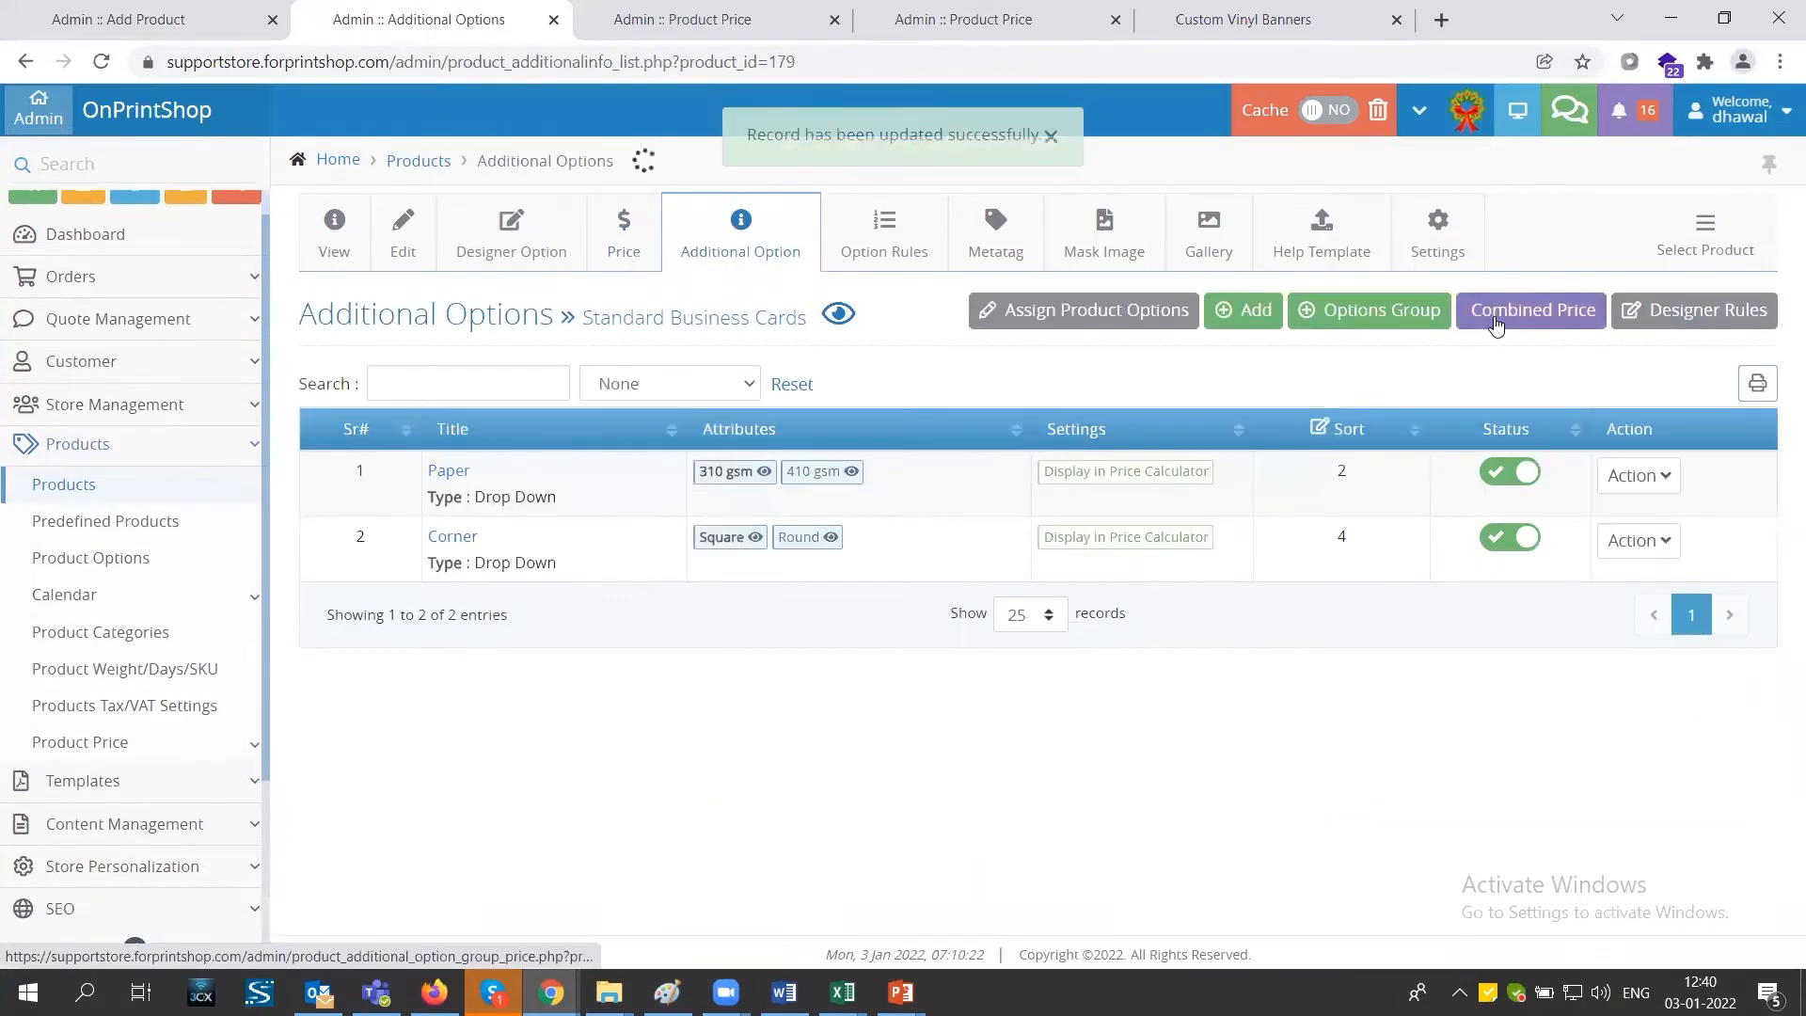
# Set the Paper option's 410 gsm attribute price to 0 for all six quantities, save it and return to the additional options list.
pyautogui.click(1644, 480)
pyautogui.click(1554, 571)
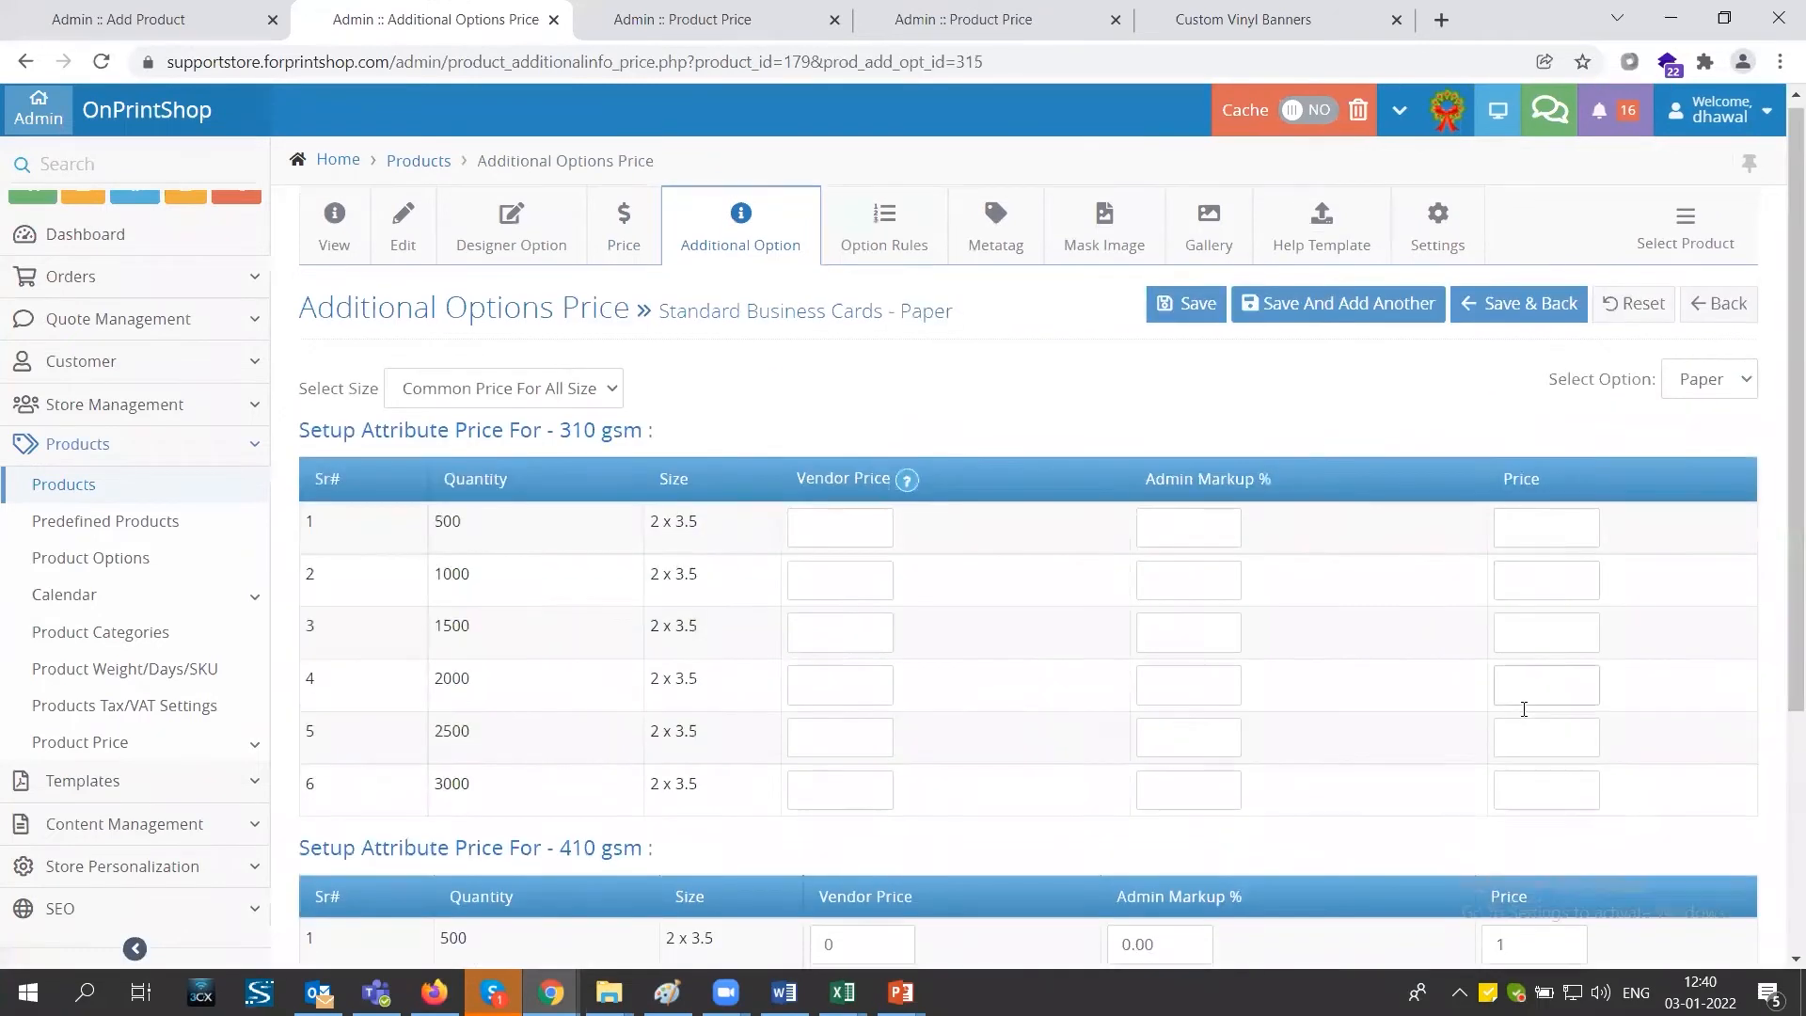
pyautogui.scroll(-4, 1533, 658)
pyautogui.click(1533, 598)
pyautogui.doubleClick(1533, 598)
pyautogui.write('0')
pyautogui.doubleClick(1532, 639)
pyautogui.write('0')
pyautogui.doubleClick(1533, 705)
pyautogui.write('0')
pyautogui.click(1537, 740)
pyautogui.doubleClick(1538, 741)
pyautogui.write('0')
pyautogui.doubleClick(1540, 802)
pyautogui.write('0')
pyautogui.doubleClick(1541, 850)
pyautogui.write('0')
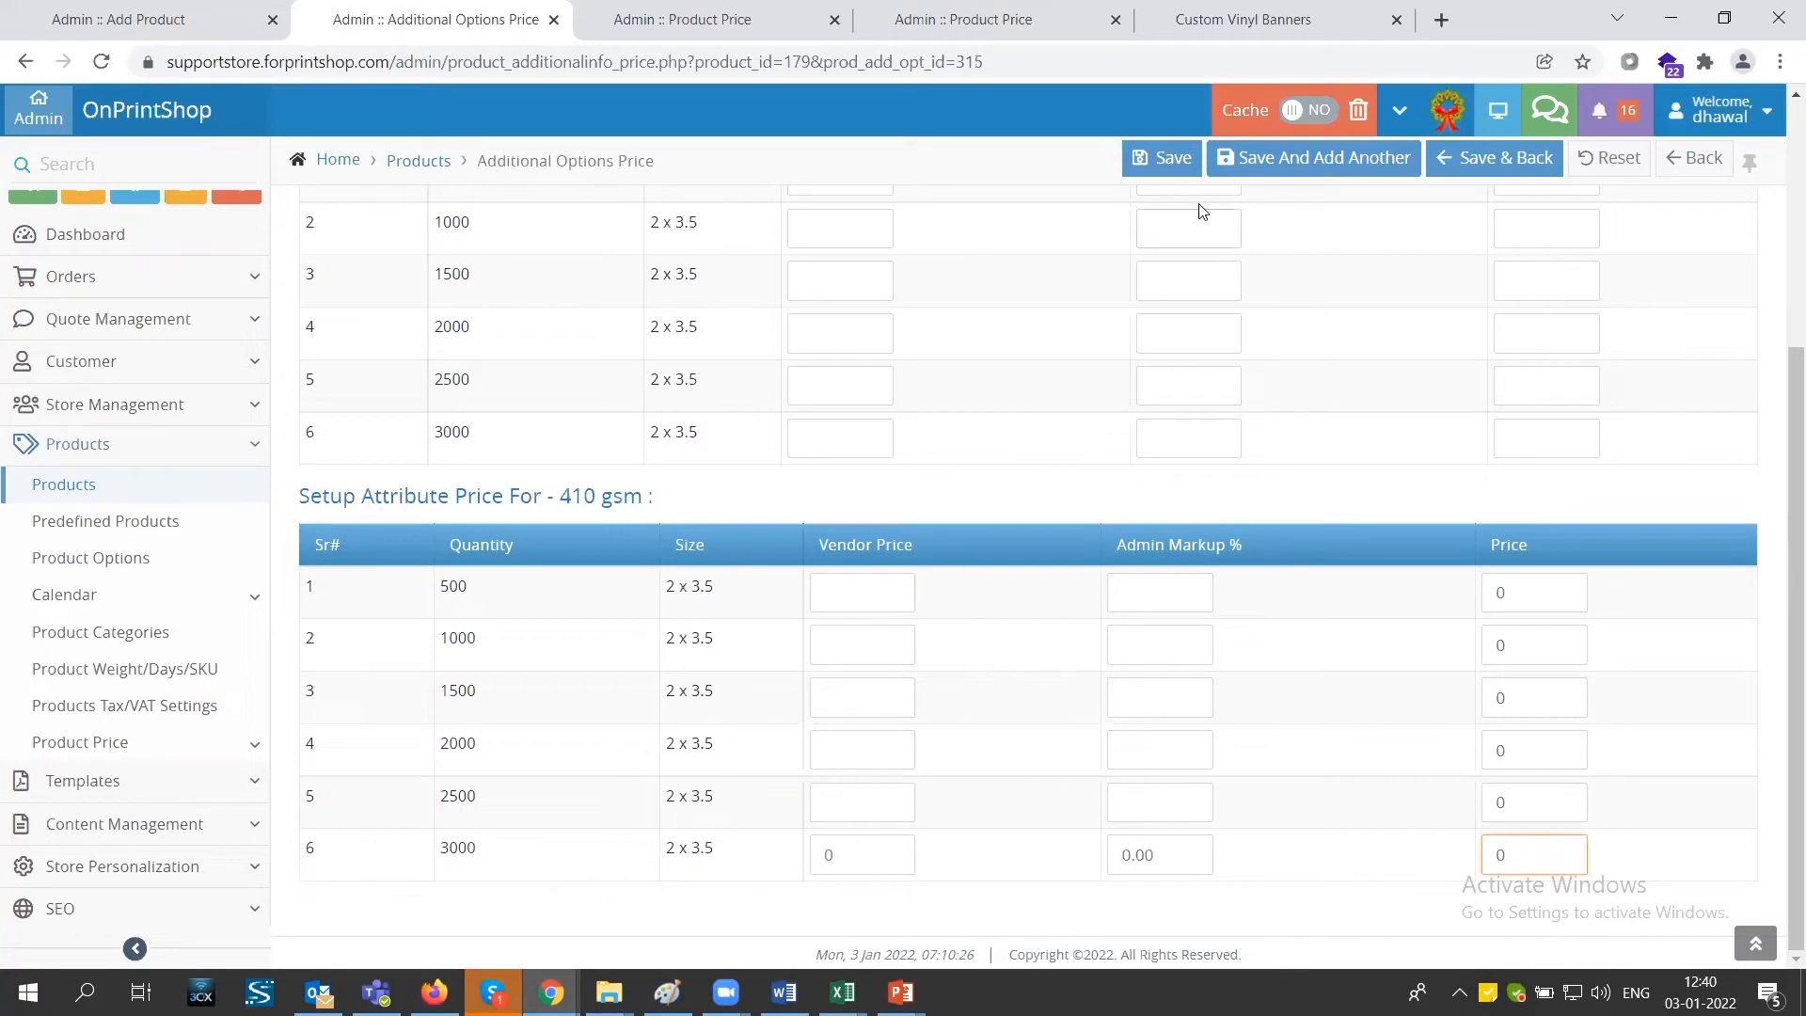
pyautogui.click(1164, 160)
pyautogui.click(1522, 312)
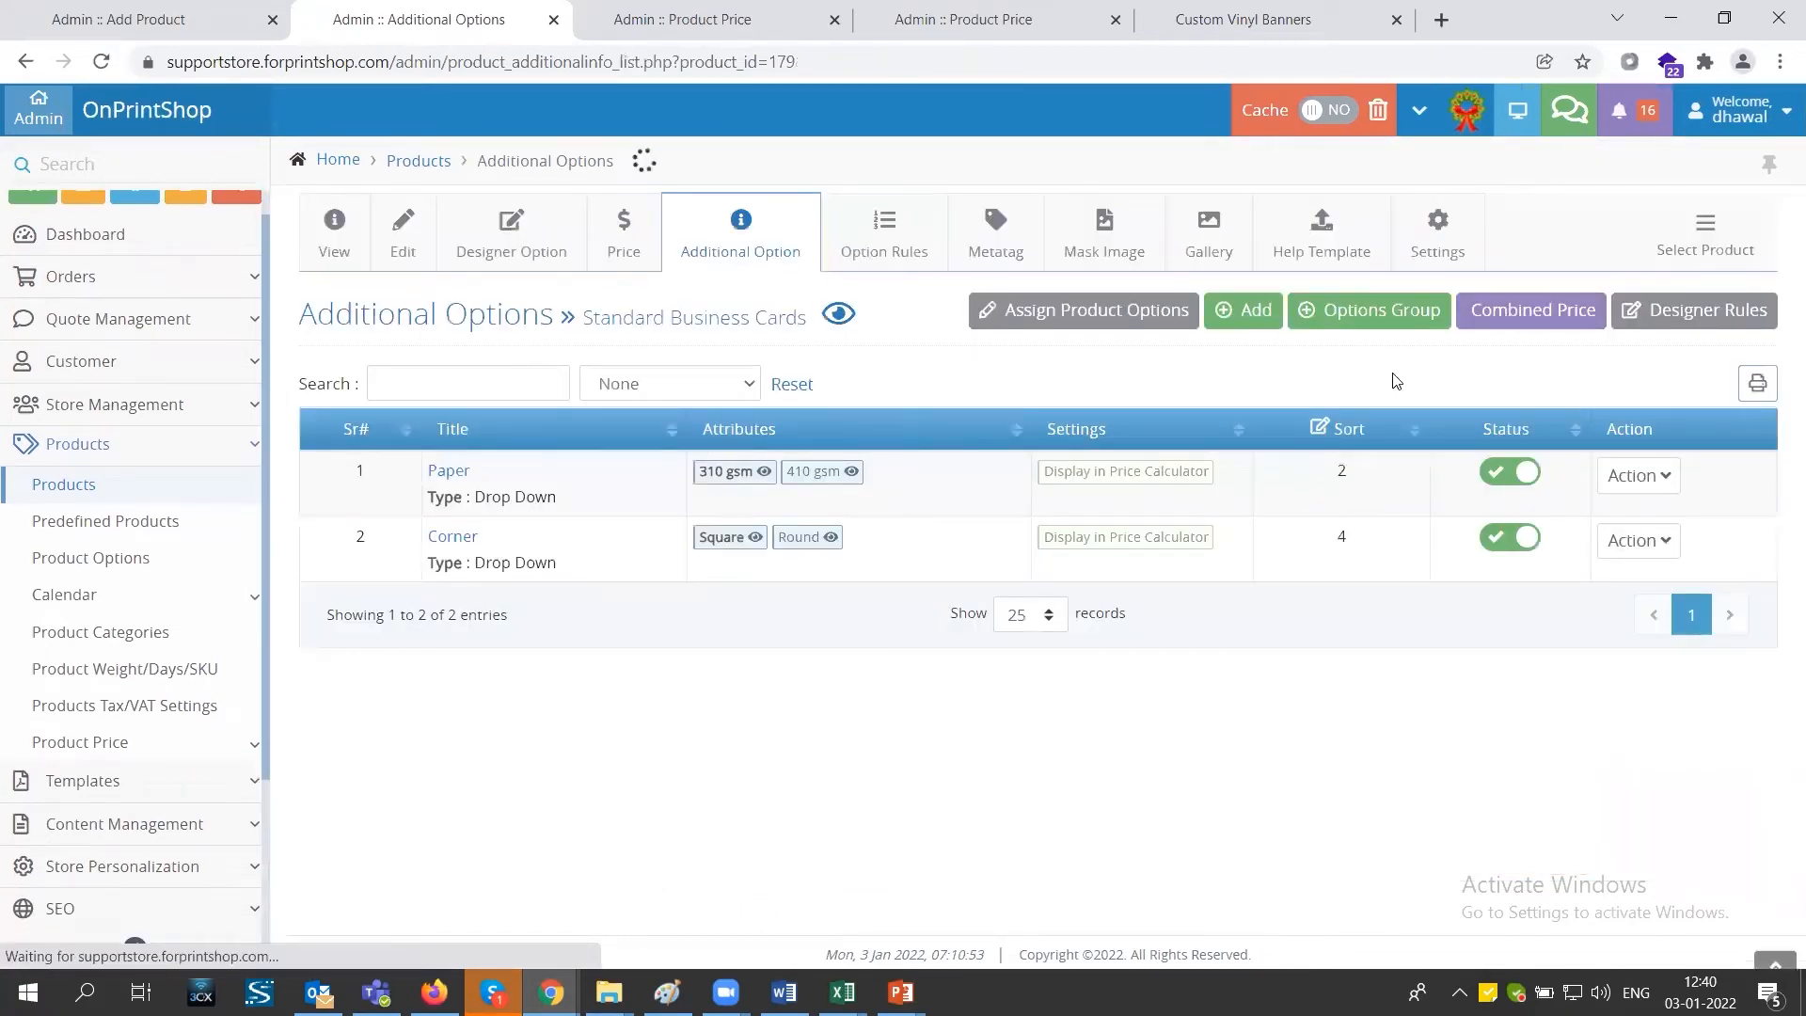
# Create a combined price group for Standard Business Cards from the Paper and Corner options, with Paper as default option, and save it.
pyautogui.click(1529, 318)
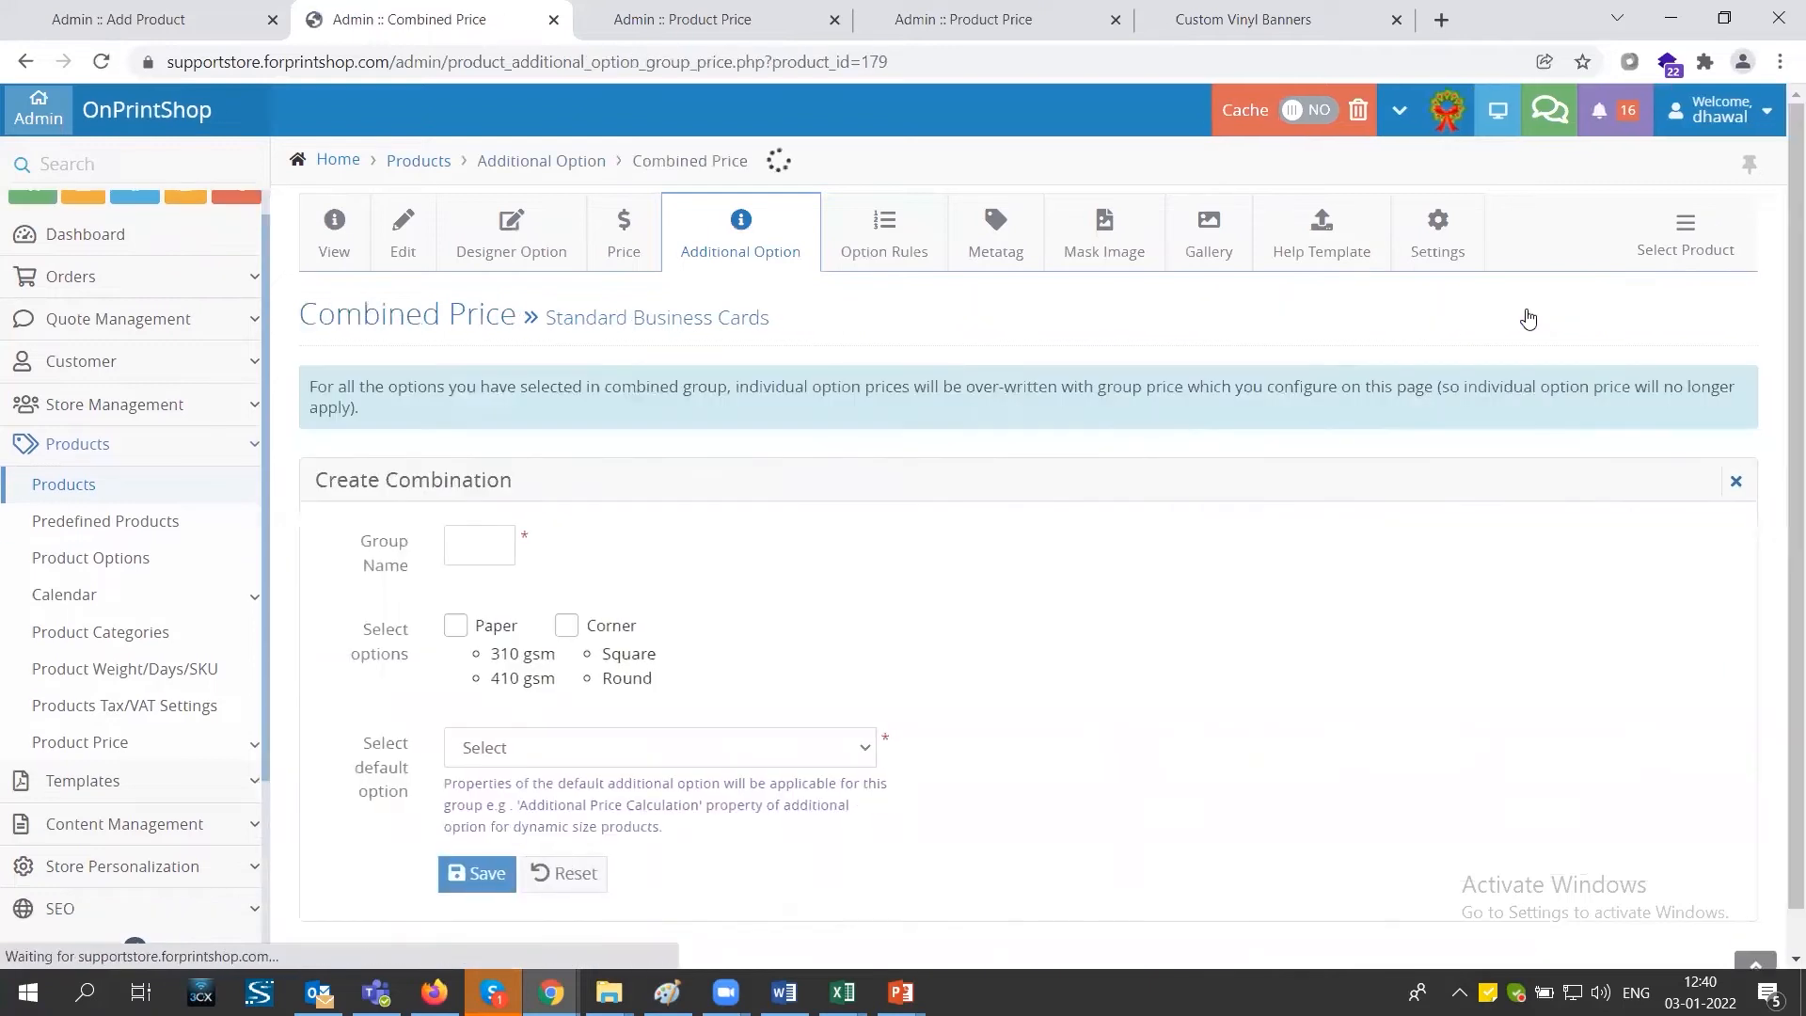
pyautogui.click(482, 546)
pyautogui.click(493, 593)
pyautogui.click(455, 628)
pyautogui.click(566, 626)
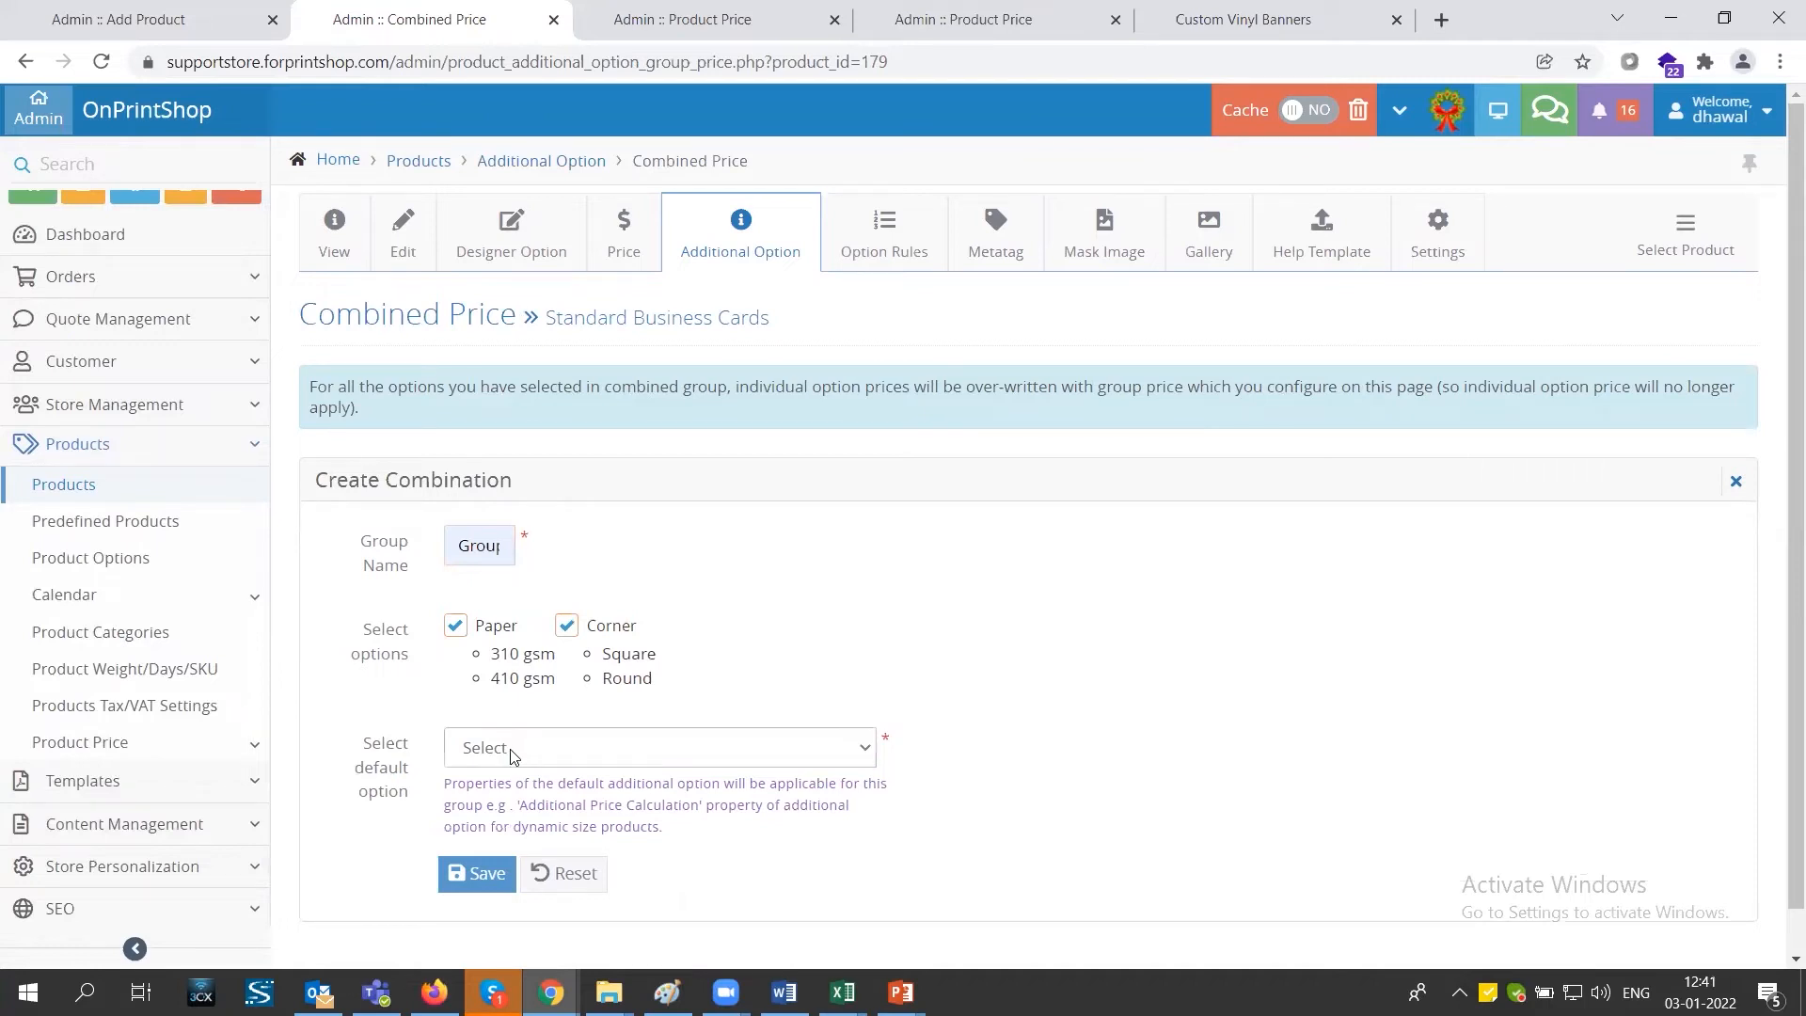
pyautogui.click(512, 756)
pyautogui.click(502, 803)
pyautogui.click(490, 837)
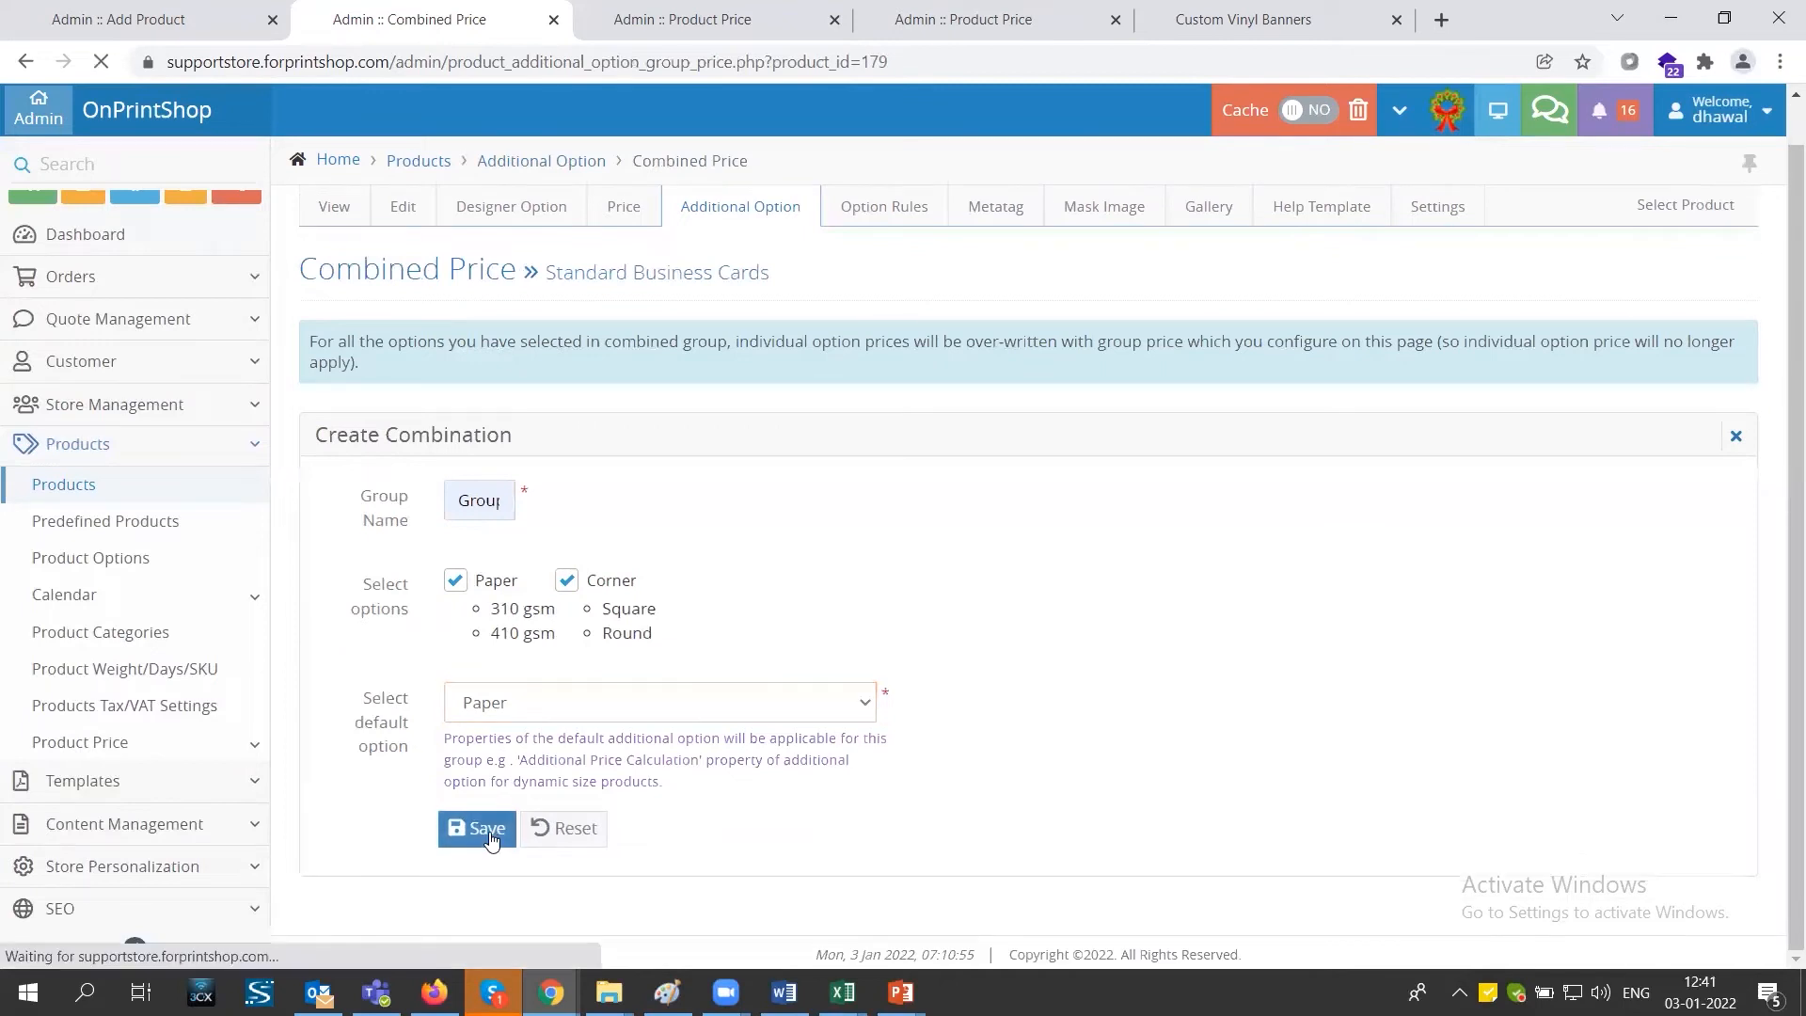
# Consult the Excel combined pricing table and set the 310 gsm Square prices to 40 for quantity 500 and 42 for quantity 1000.
pyautogui.scroll(-5, 517, 583)
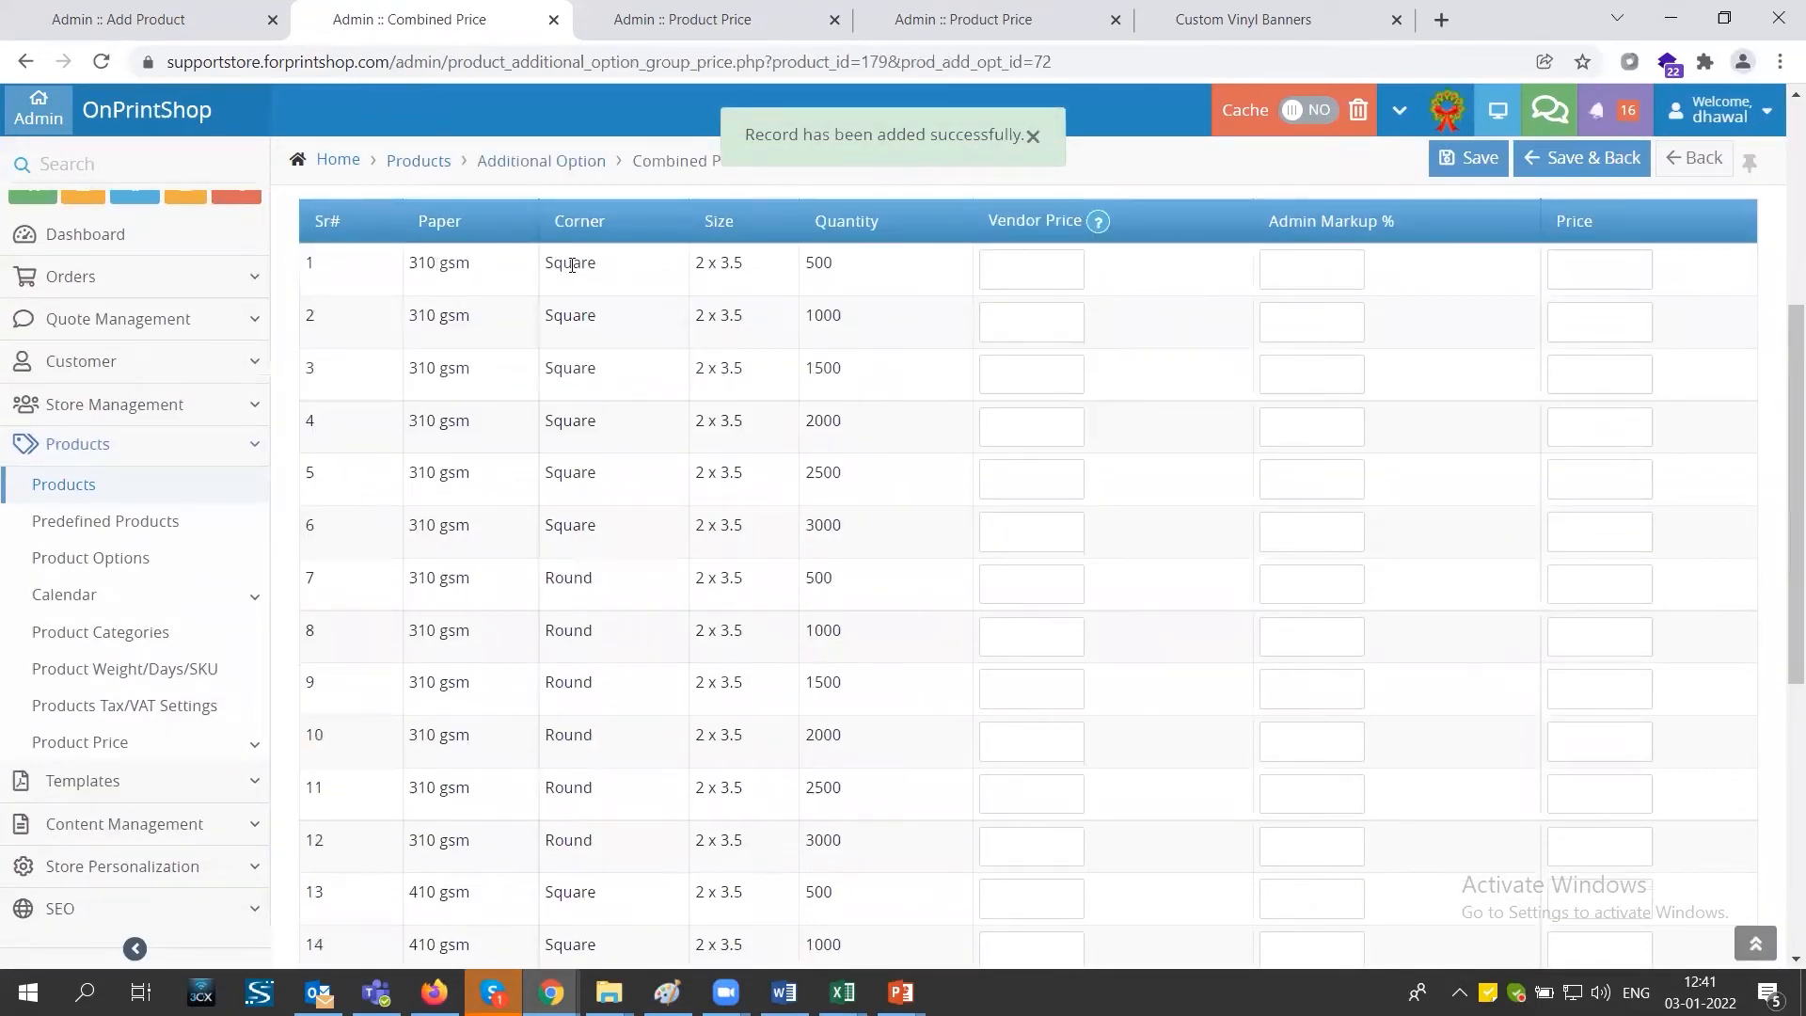
pyautogui.click(1590, 274)
pyautogui.hotkey('alt', 'Tab')
pyautogui.click(1063, 723)
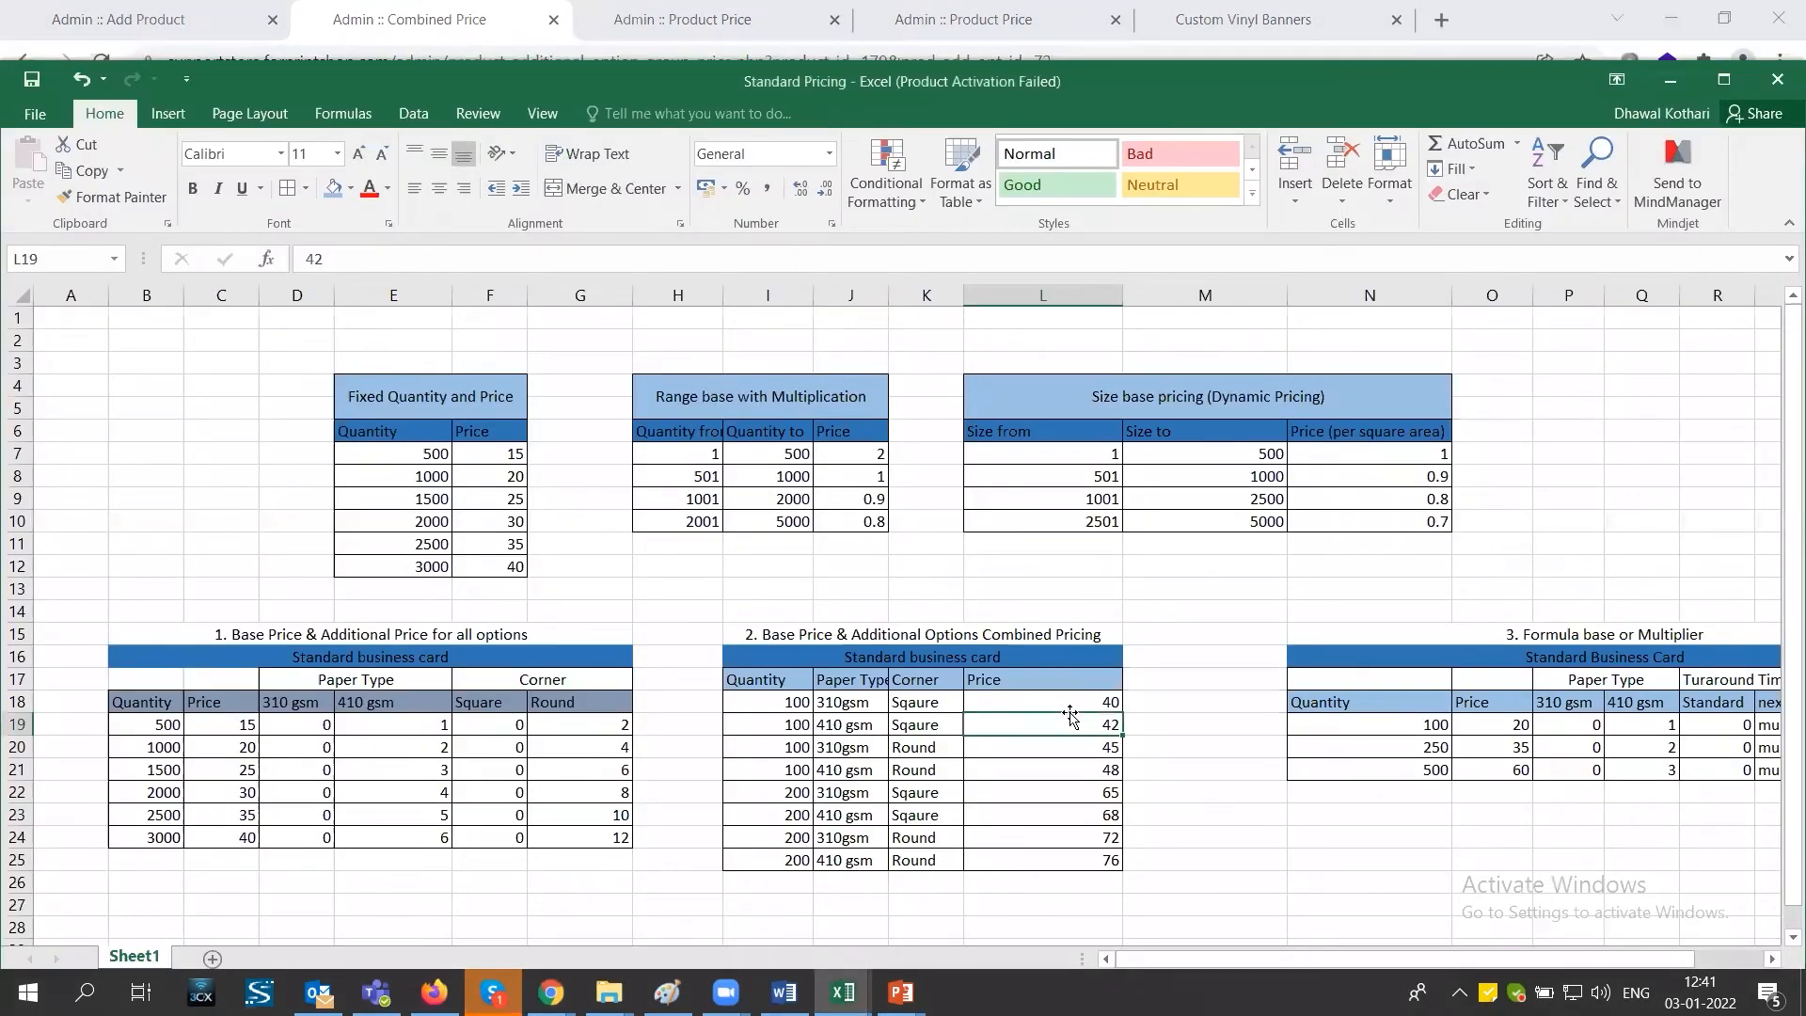
pyautogui.hotkey('alt', 'Tab')
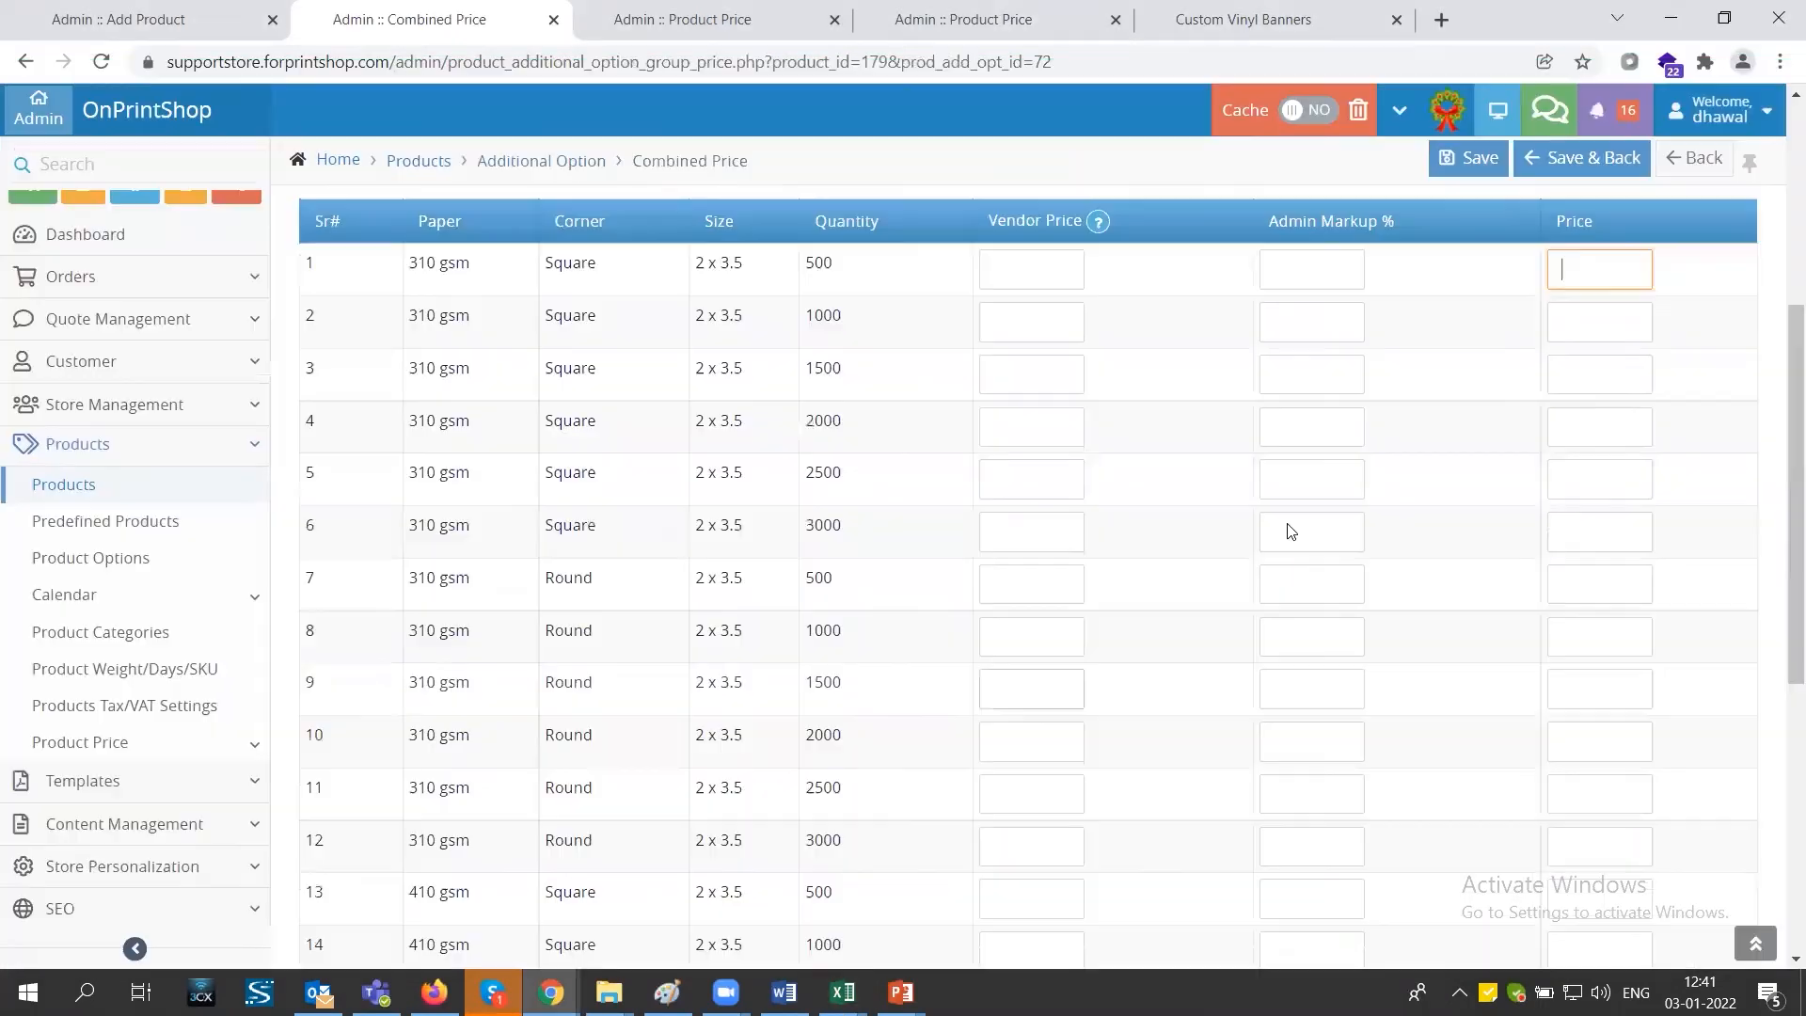
pyautogui.write('40')
pyautogui.click(1620, 341)
pyautogui.write('42')
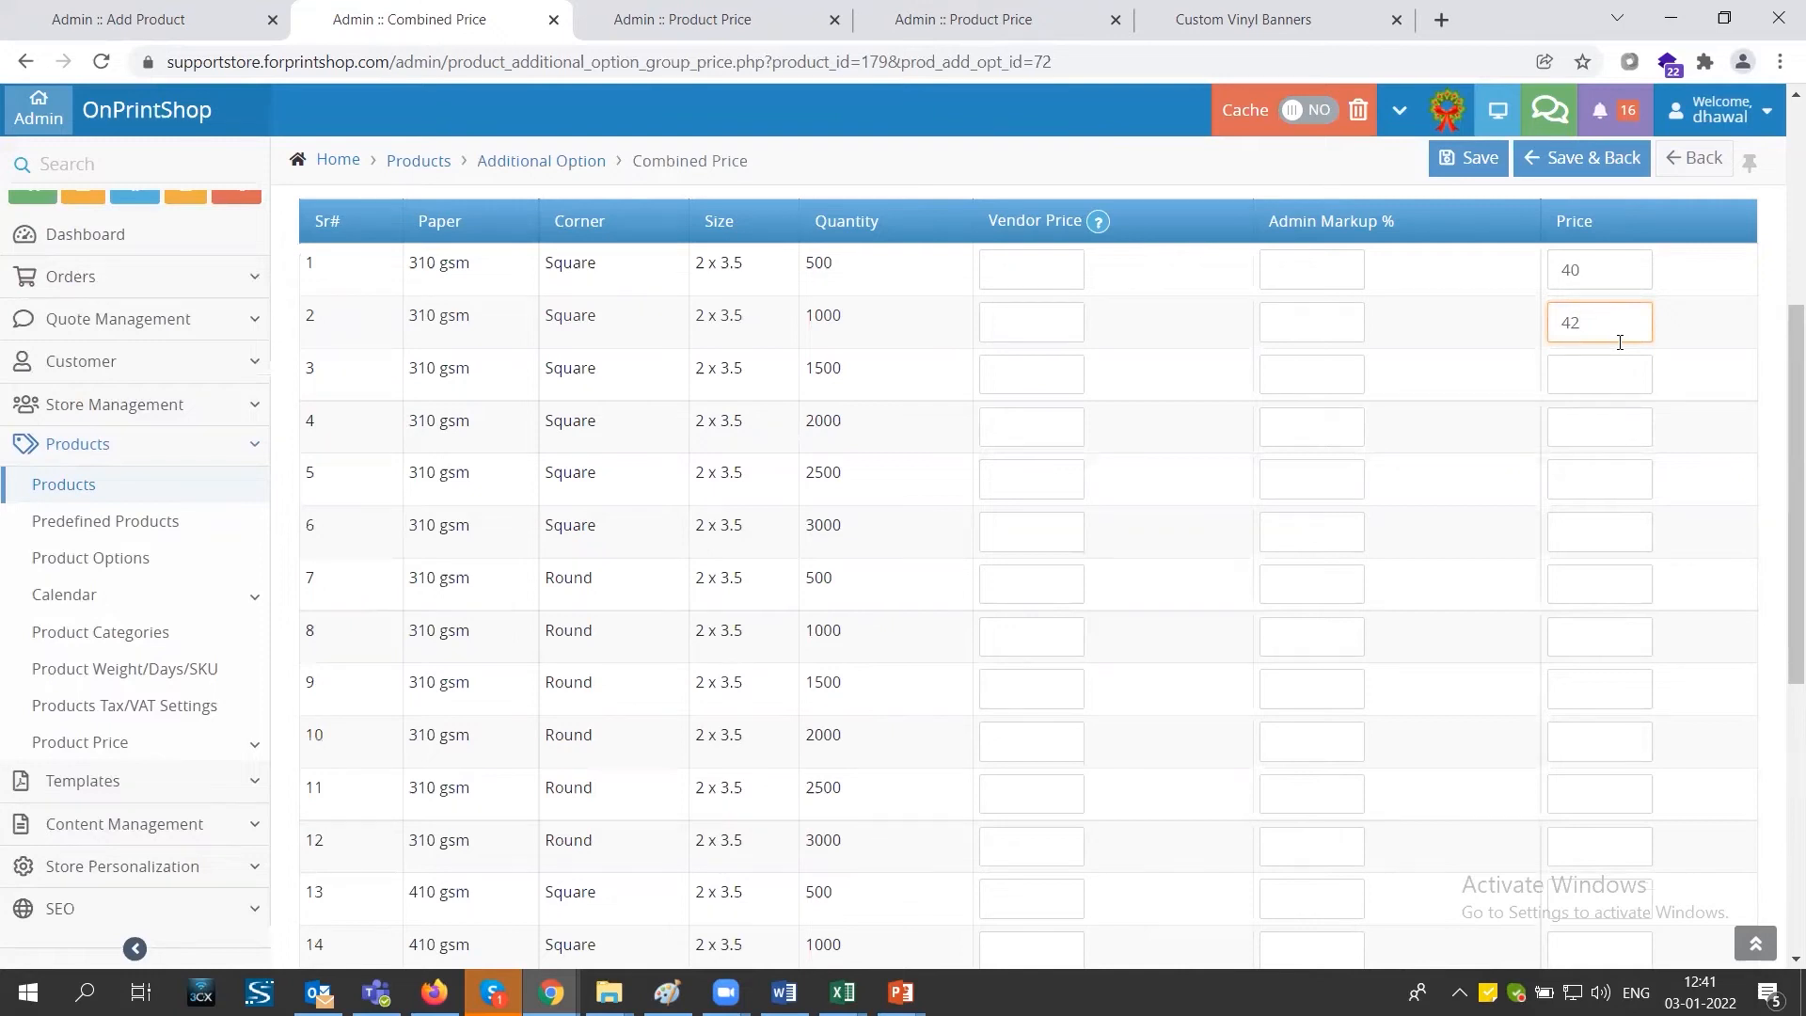
# Review the combined pricing table in the Excel workbook and switch to the Standard Pricing slide.
pyautogui.hotkey('alt', 'Tab')
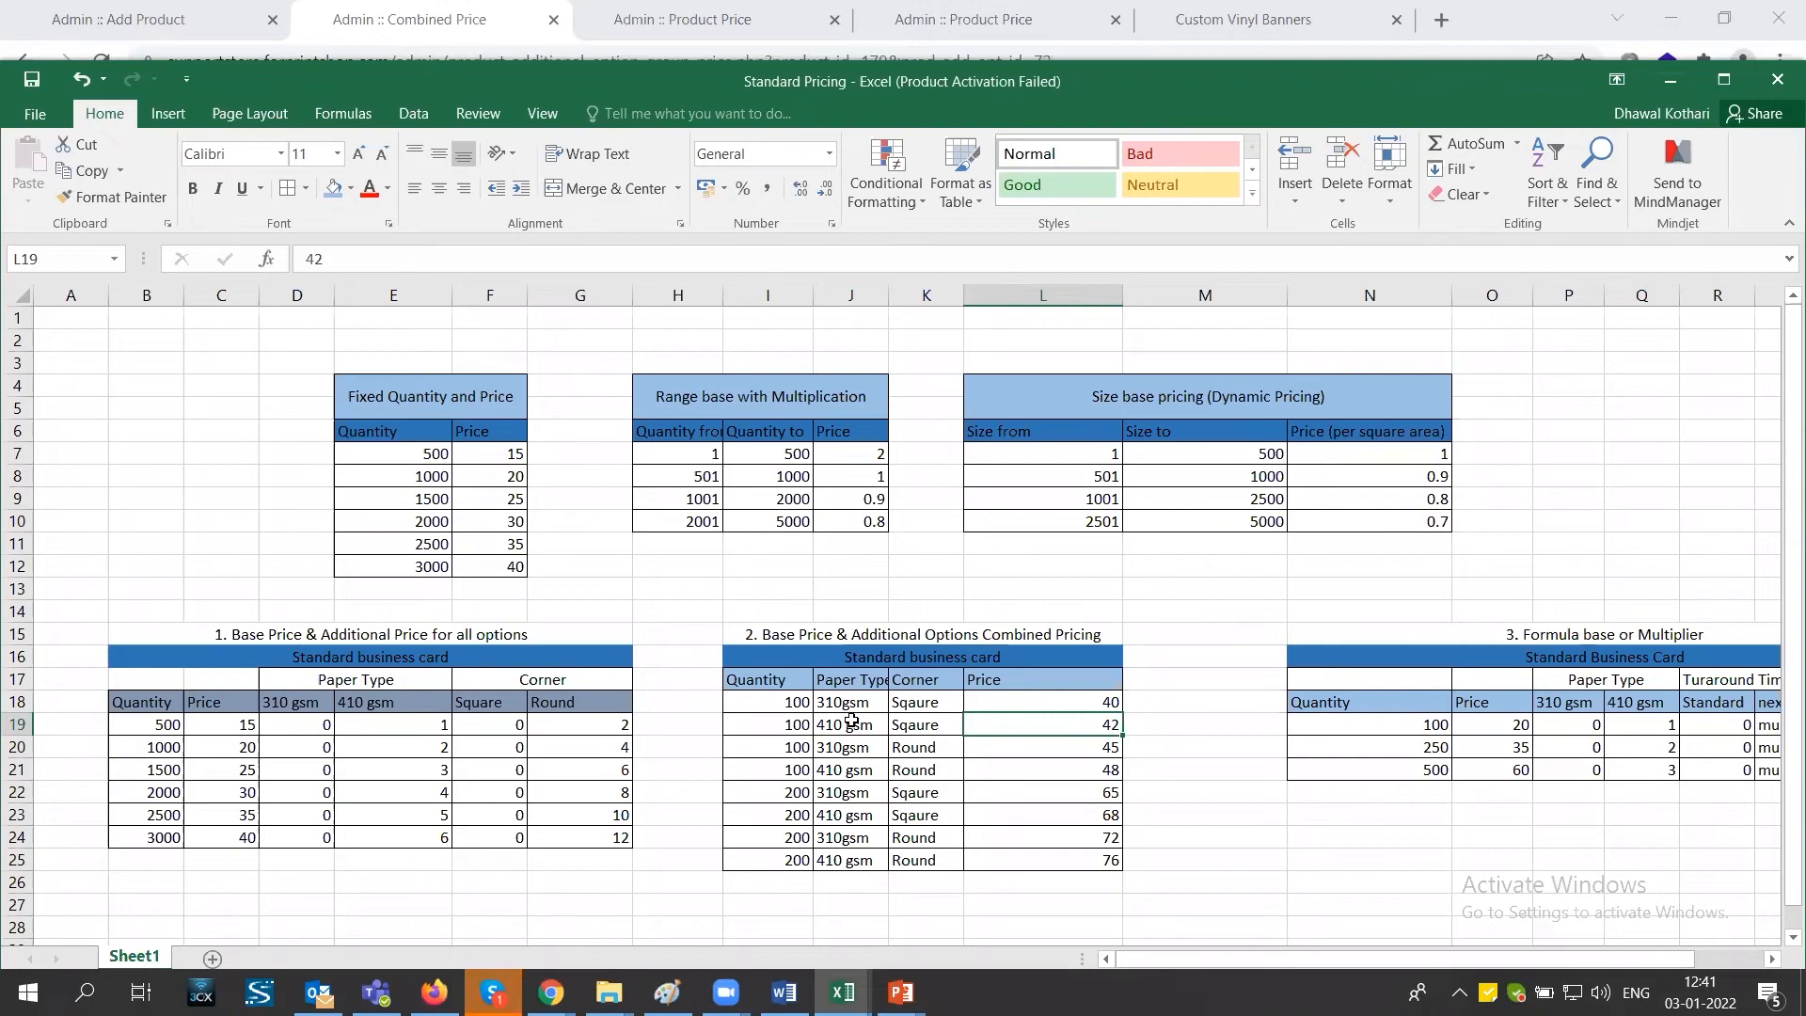
pyautogui.hotkey('alt', 'Tab')
pyautogui.hotkey('alt', 'Tab')
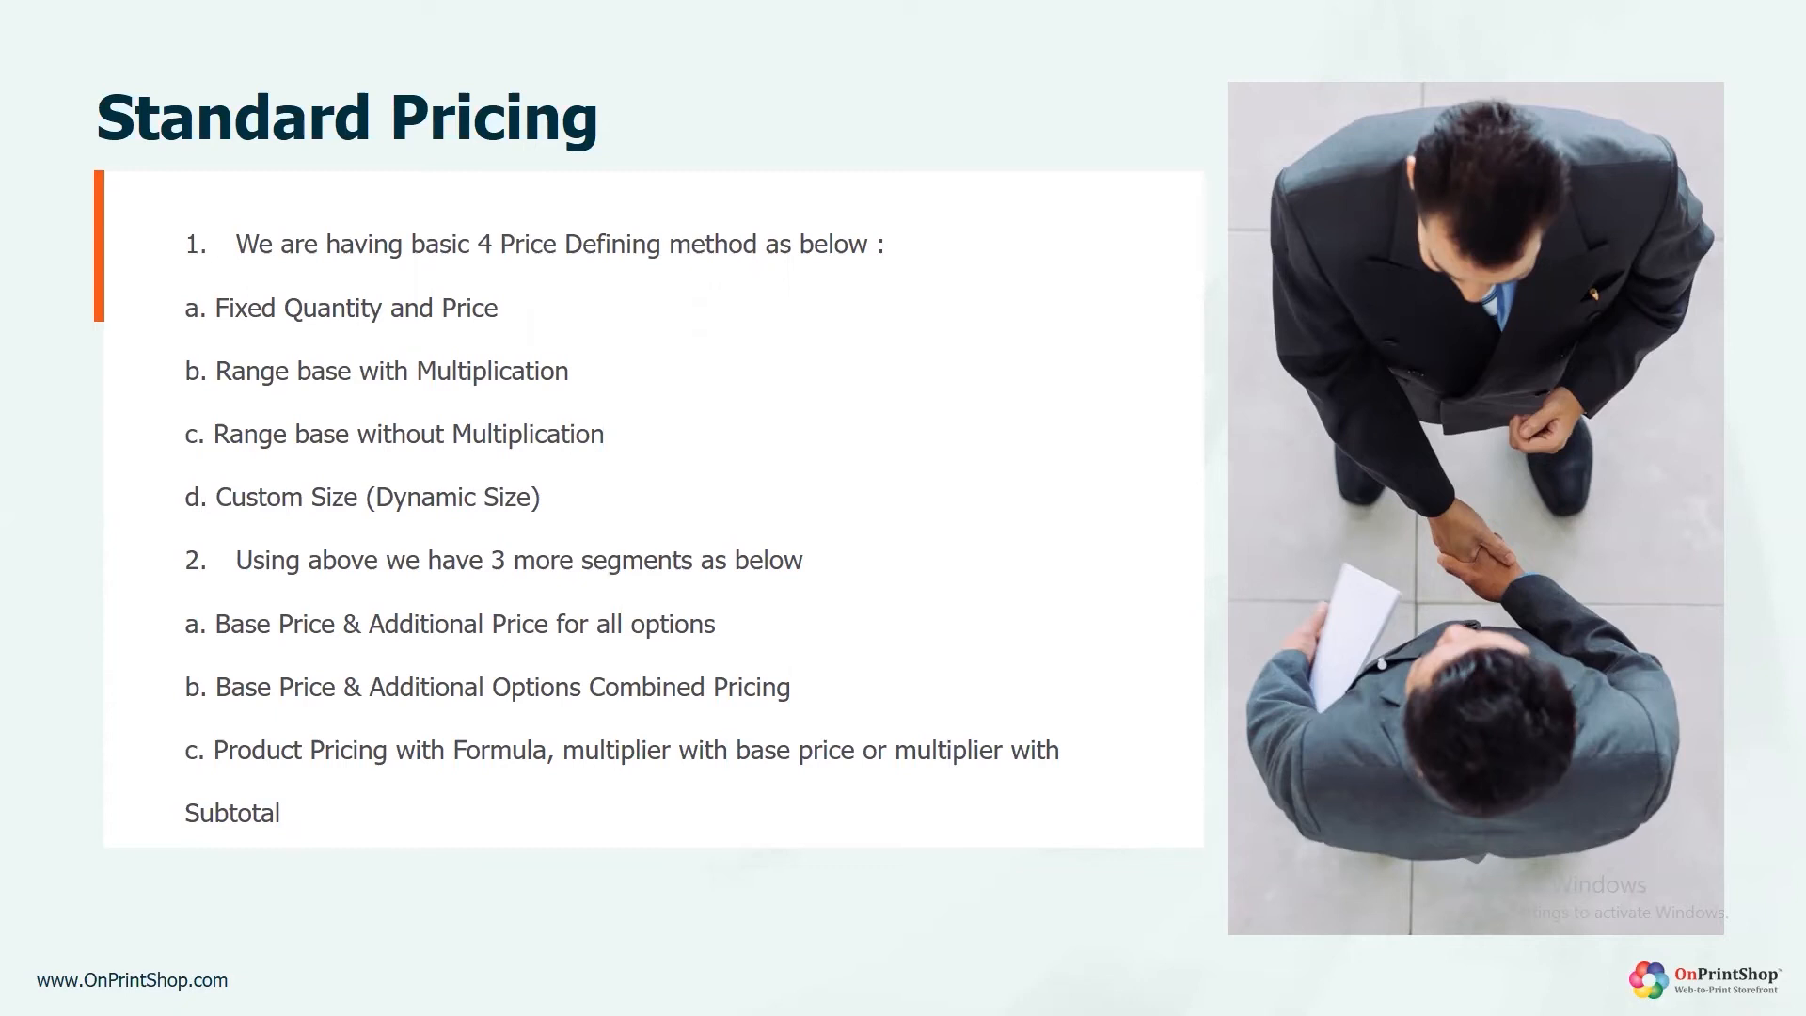
# Switch to the Excel workbook and examine the quantities, base prices, paper prices and turnaround multipliers in the Formula base or Multiplier table.
pyautogui.hotkey('alt', 'Tab')
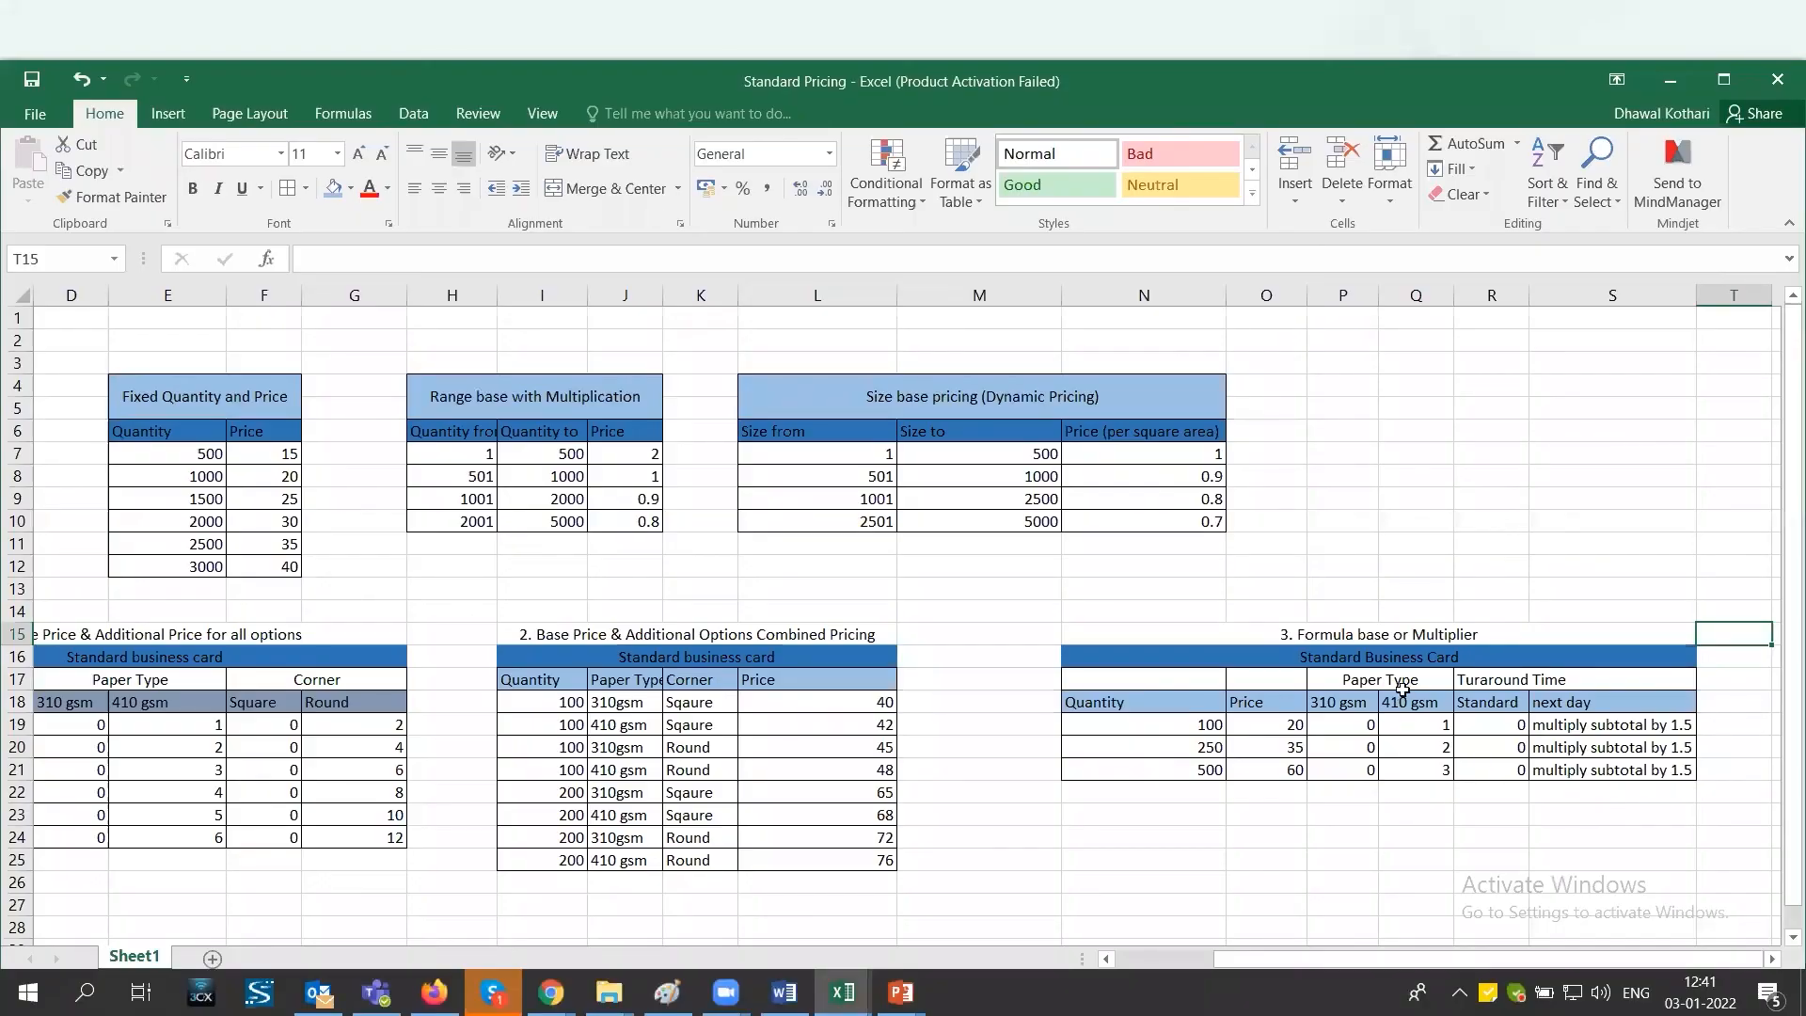
pyautogui.click(1349, 659)
pyautogui.click(1129, 733)
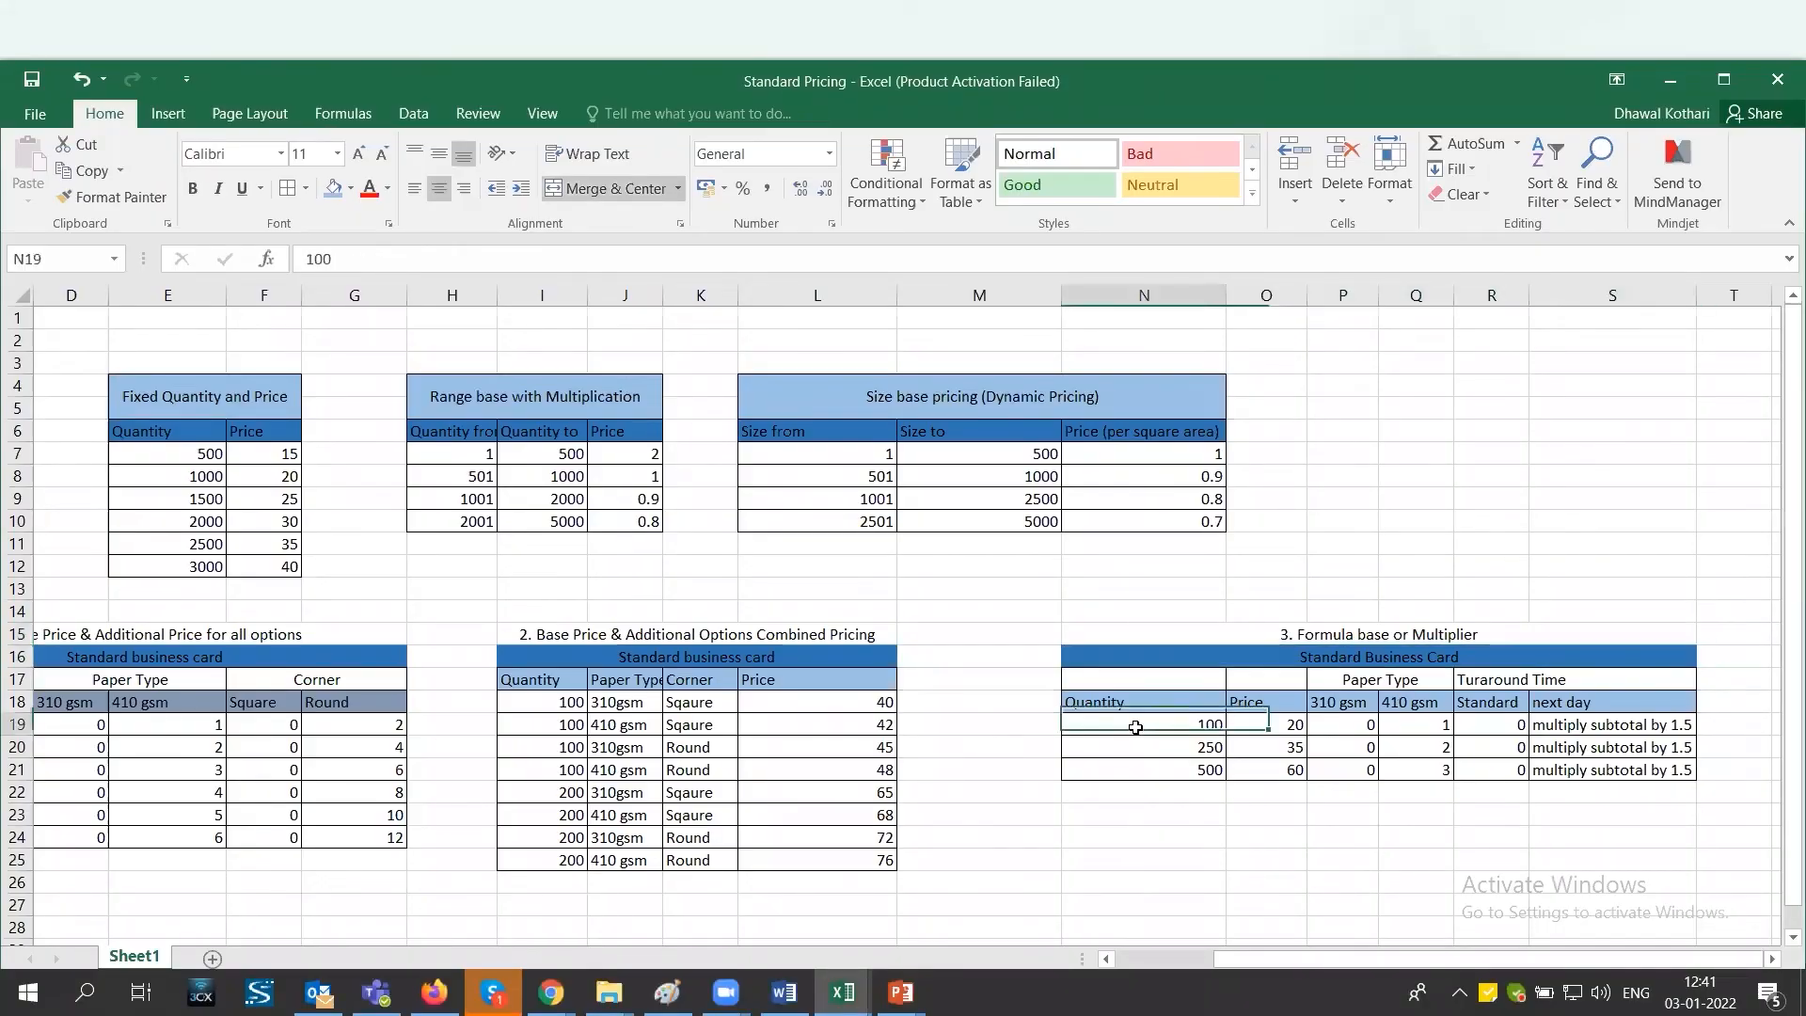
pyautogui.moveTo(1284, 729); pyautogui.dragTo(1283, 772)
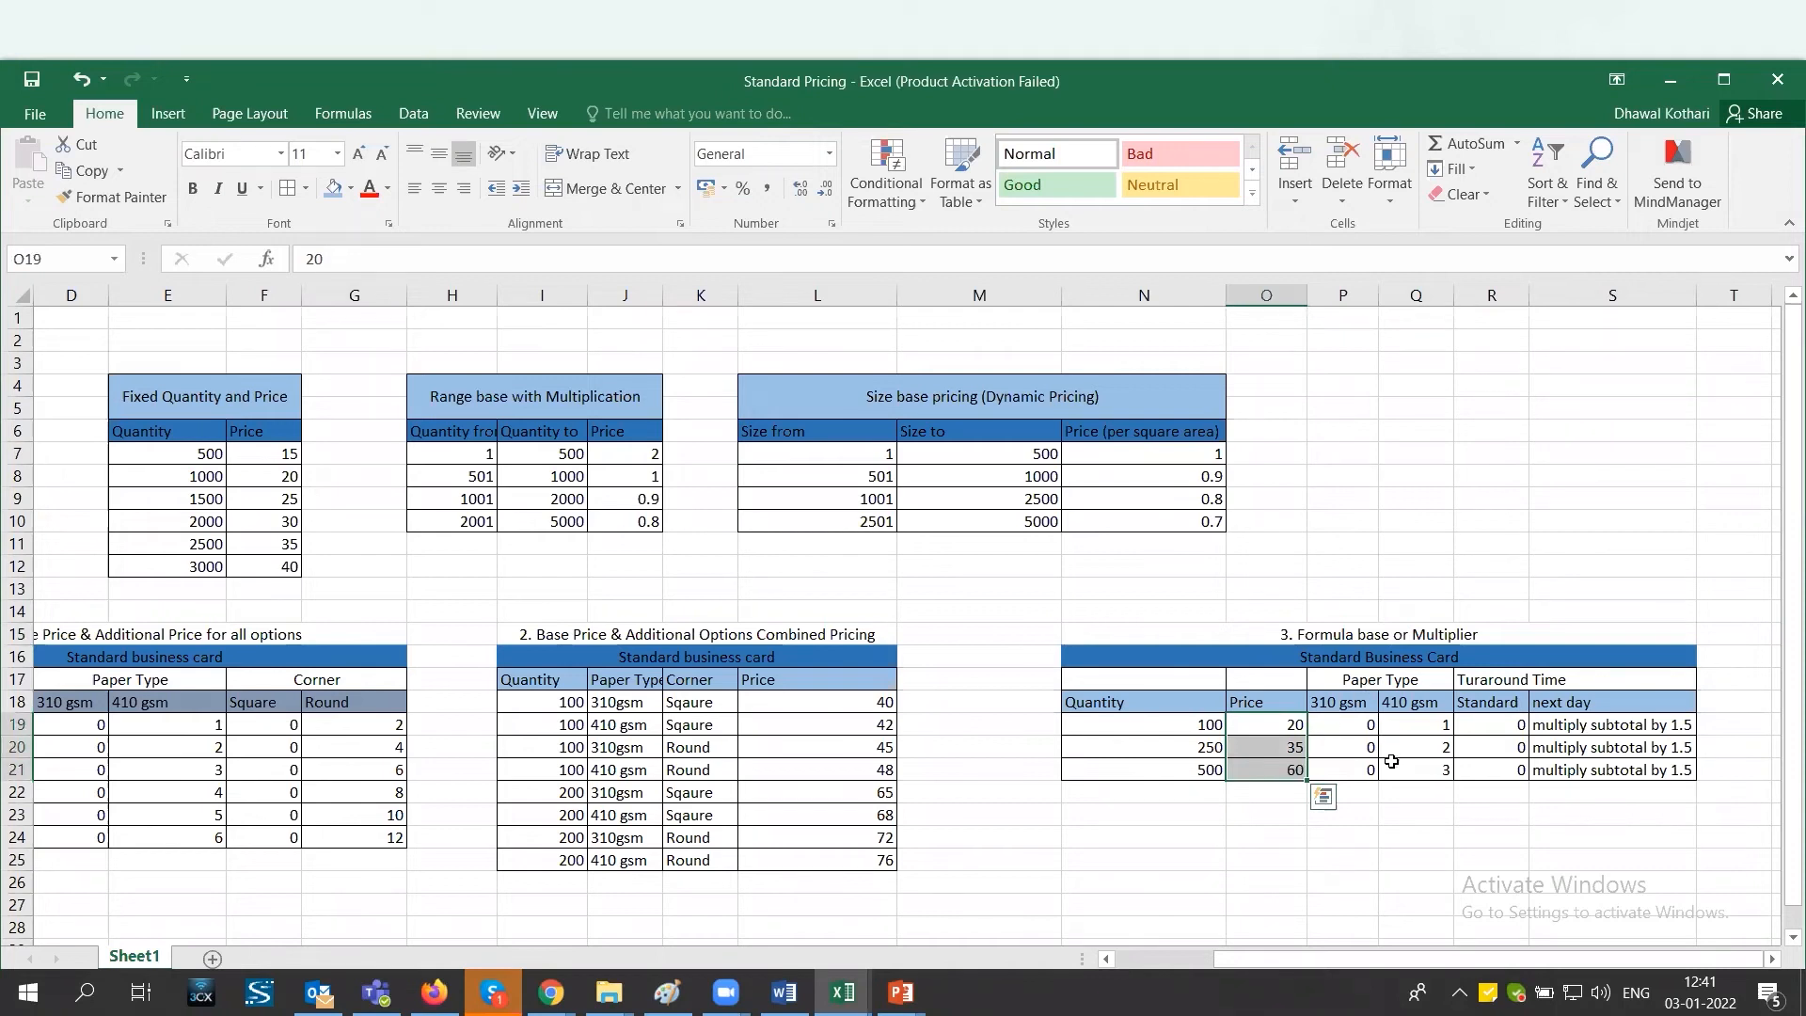
pyautogui.click(266, 747)
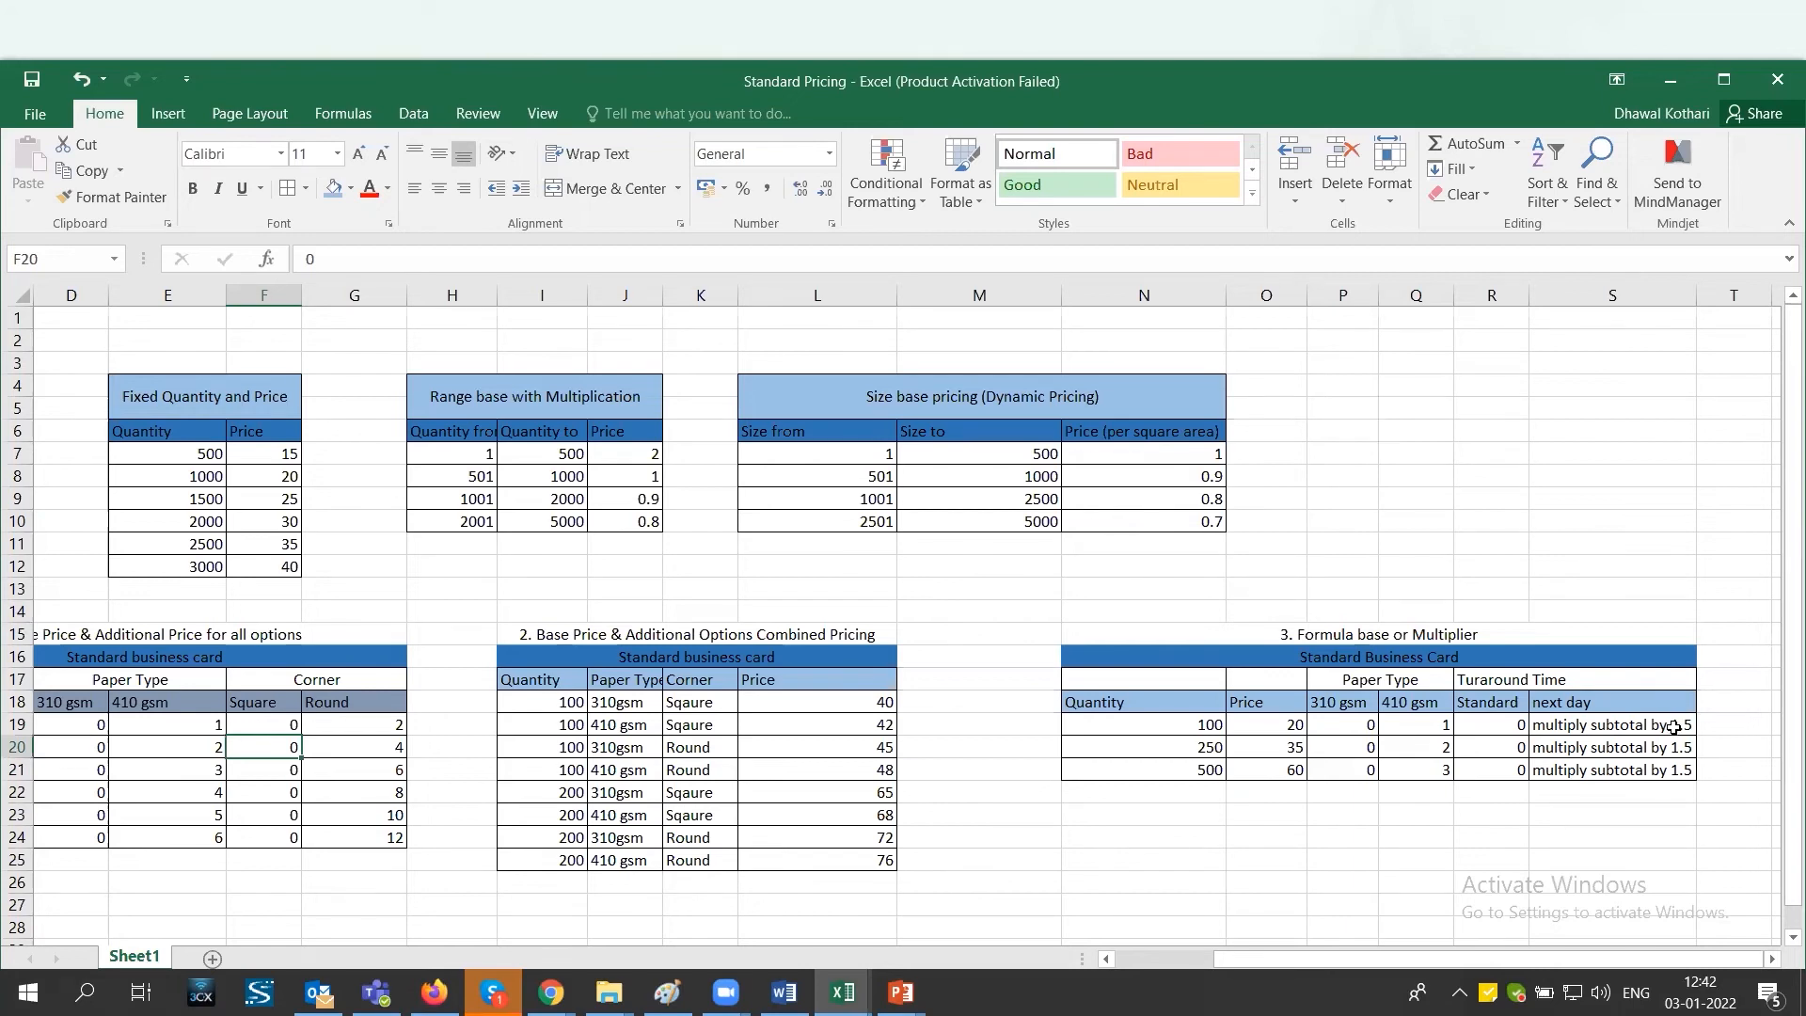
pyautogui.click(1279, 726)
pyautogui.click(1439, 723)
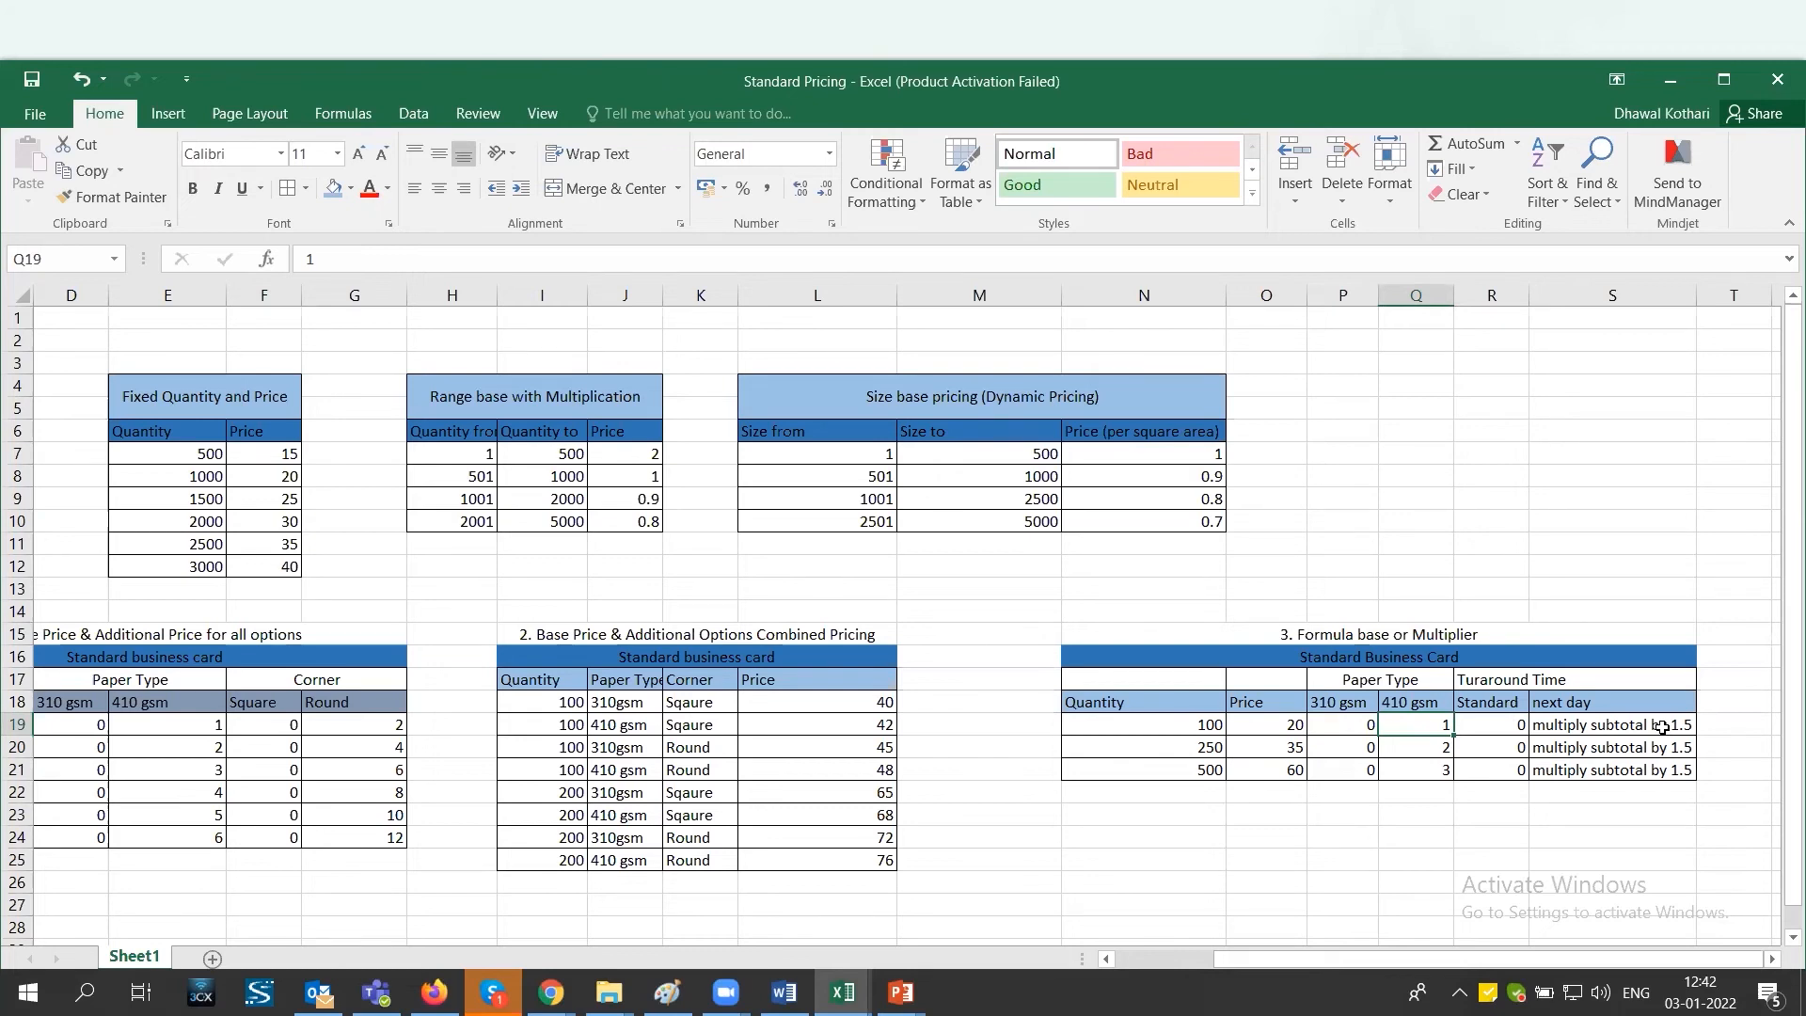
# Switch to the OnPrintShop admin and start a new product option titled Turnaround.
pyautogui.hotkey('alt', 'Tab')
pyautogui.click(162, 561)
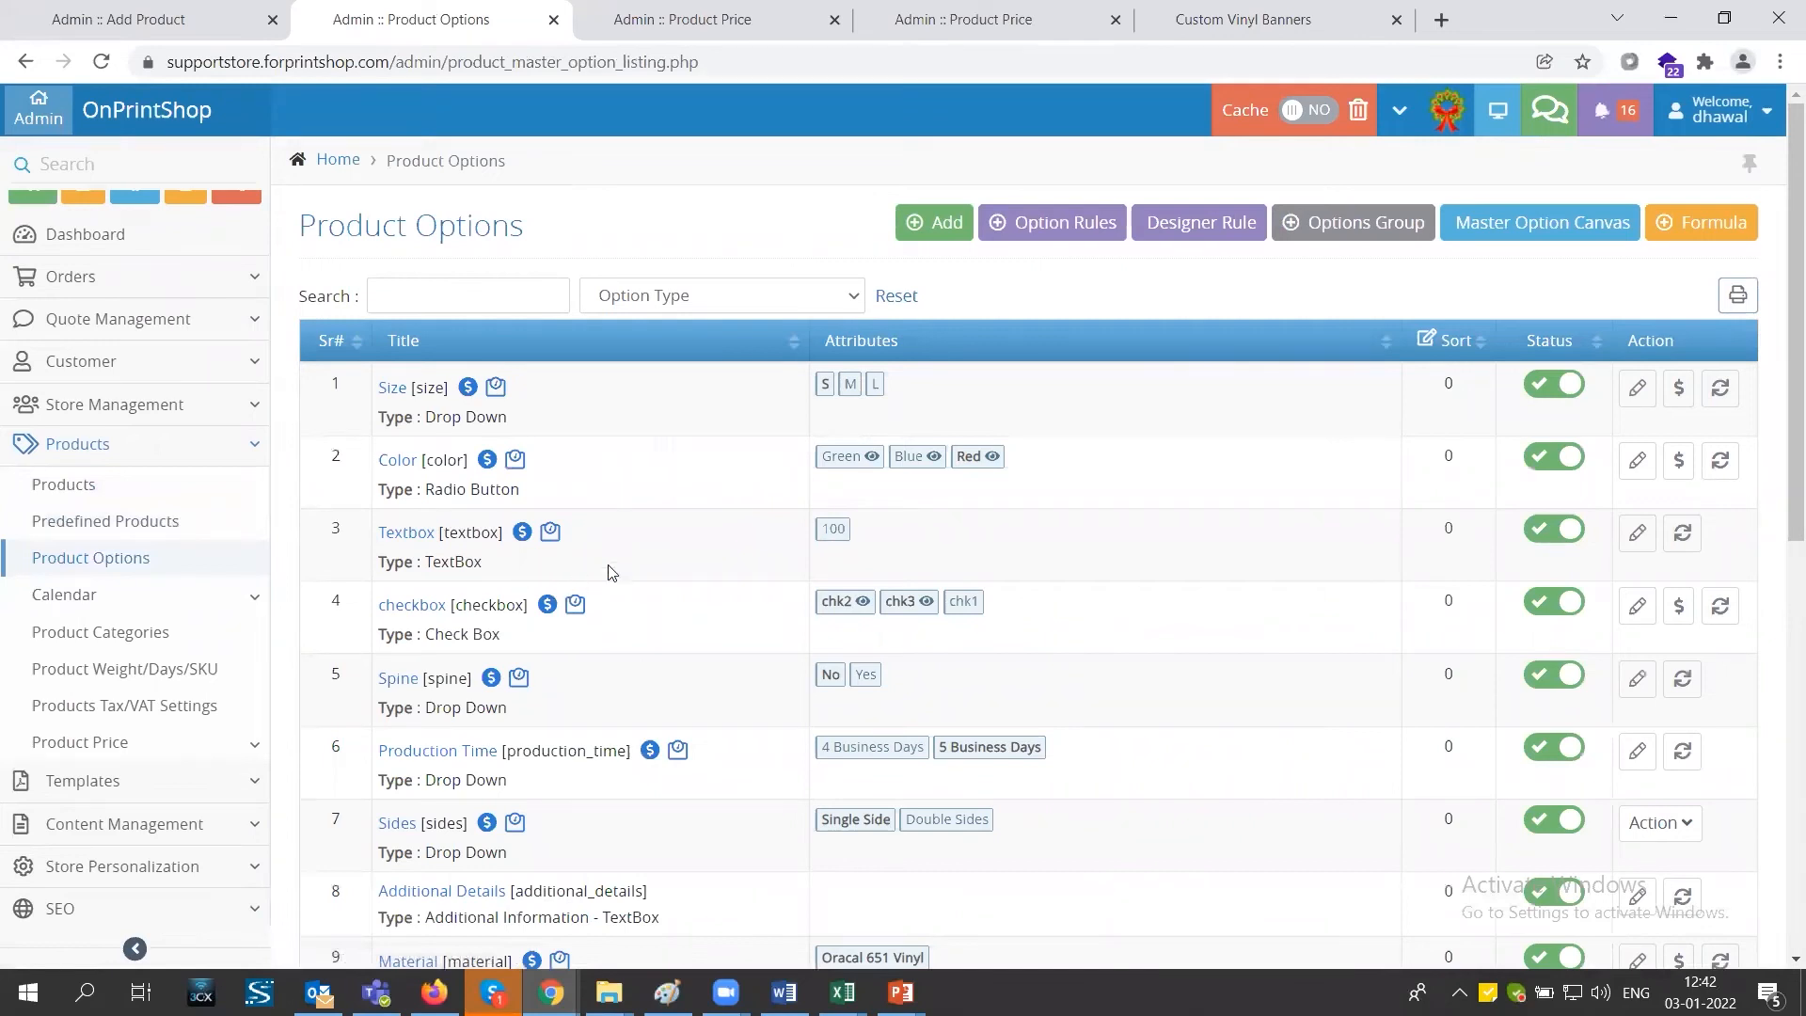
pyautogui.click(941, 222)
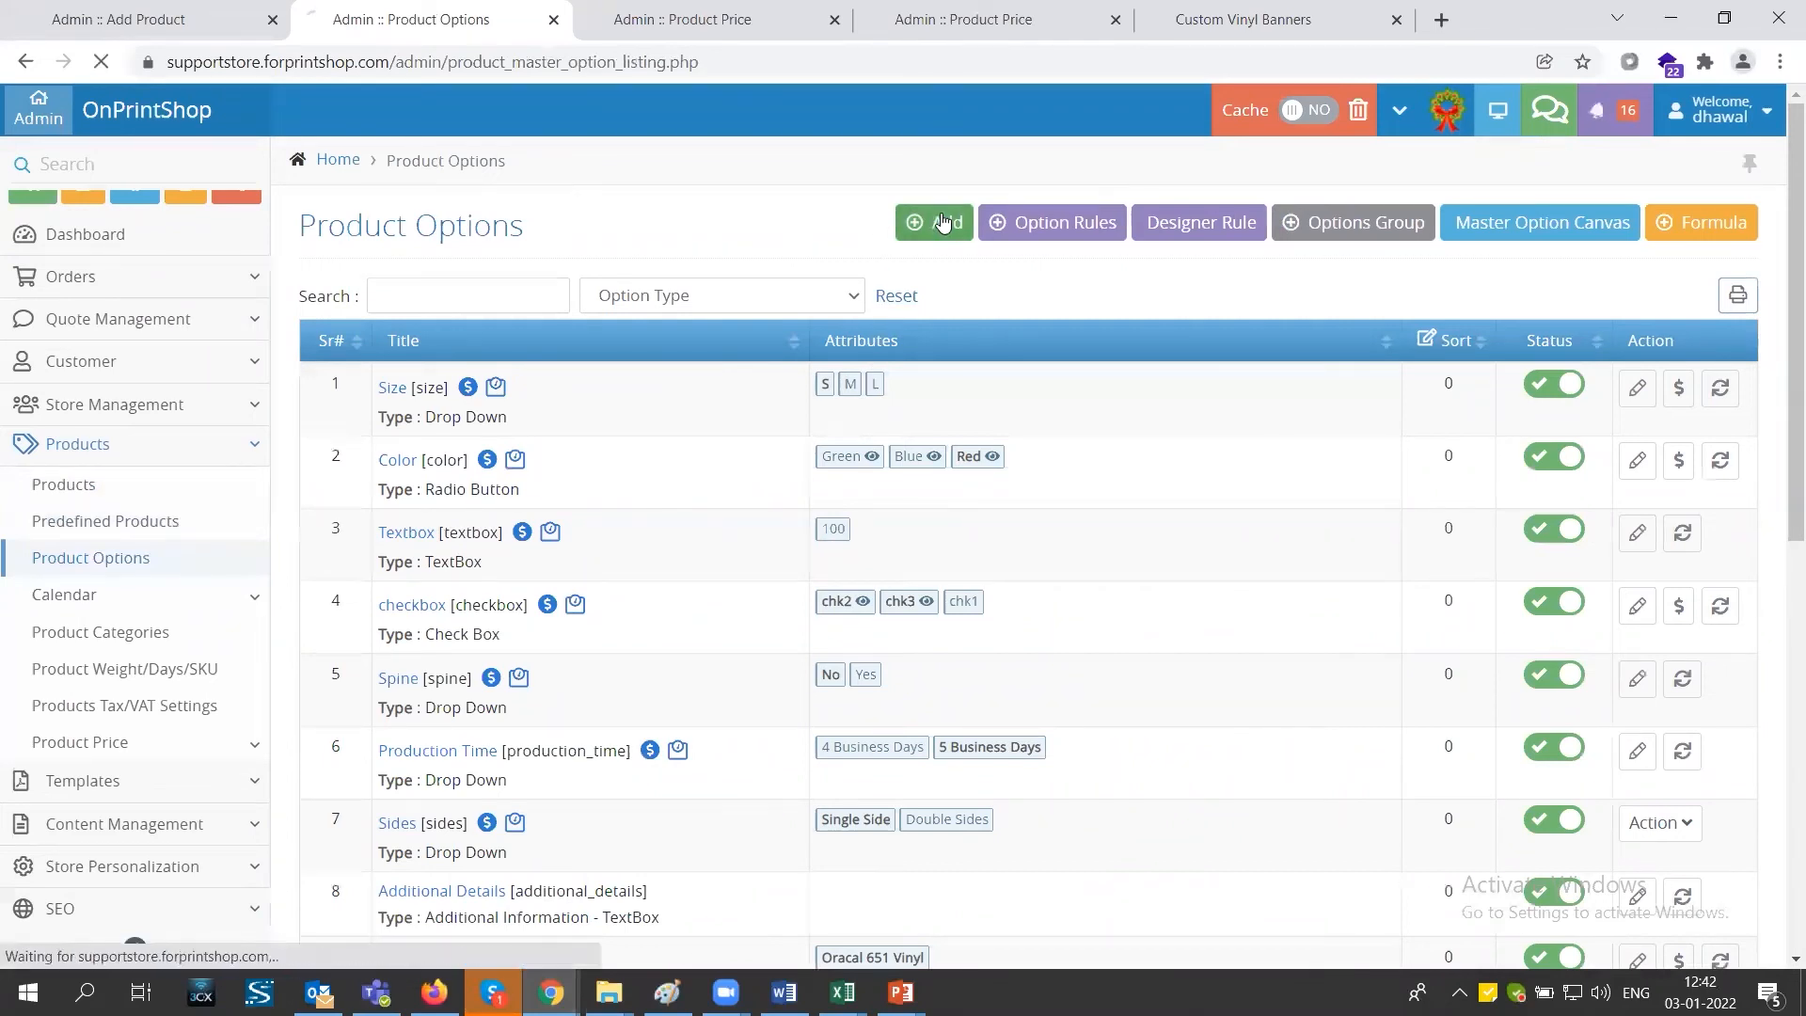
pyautogui.click(555, 368)
pyautogui.write('Turnaround')
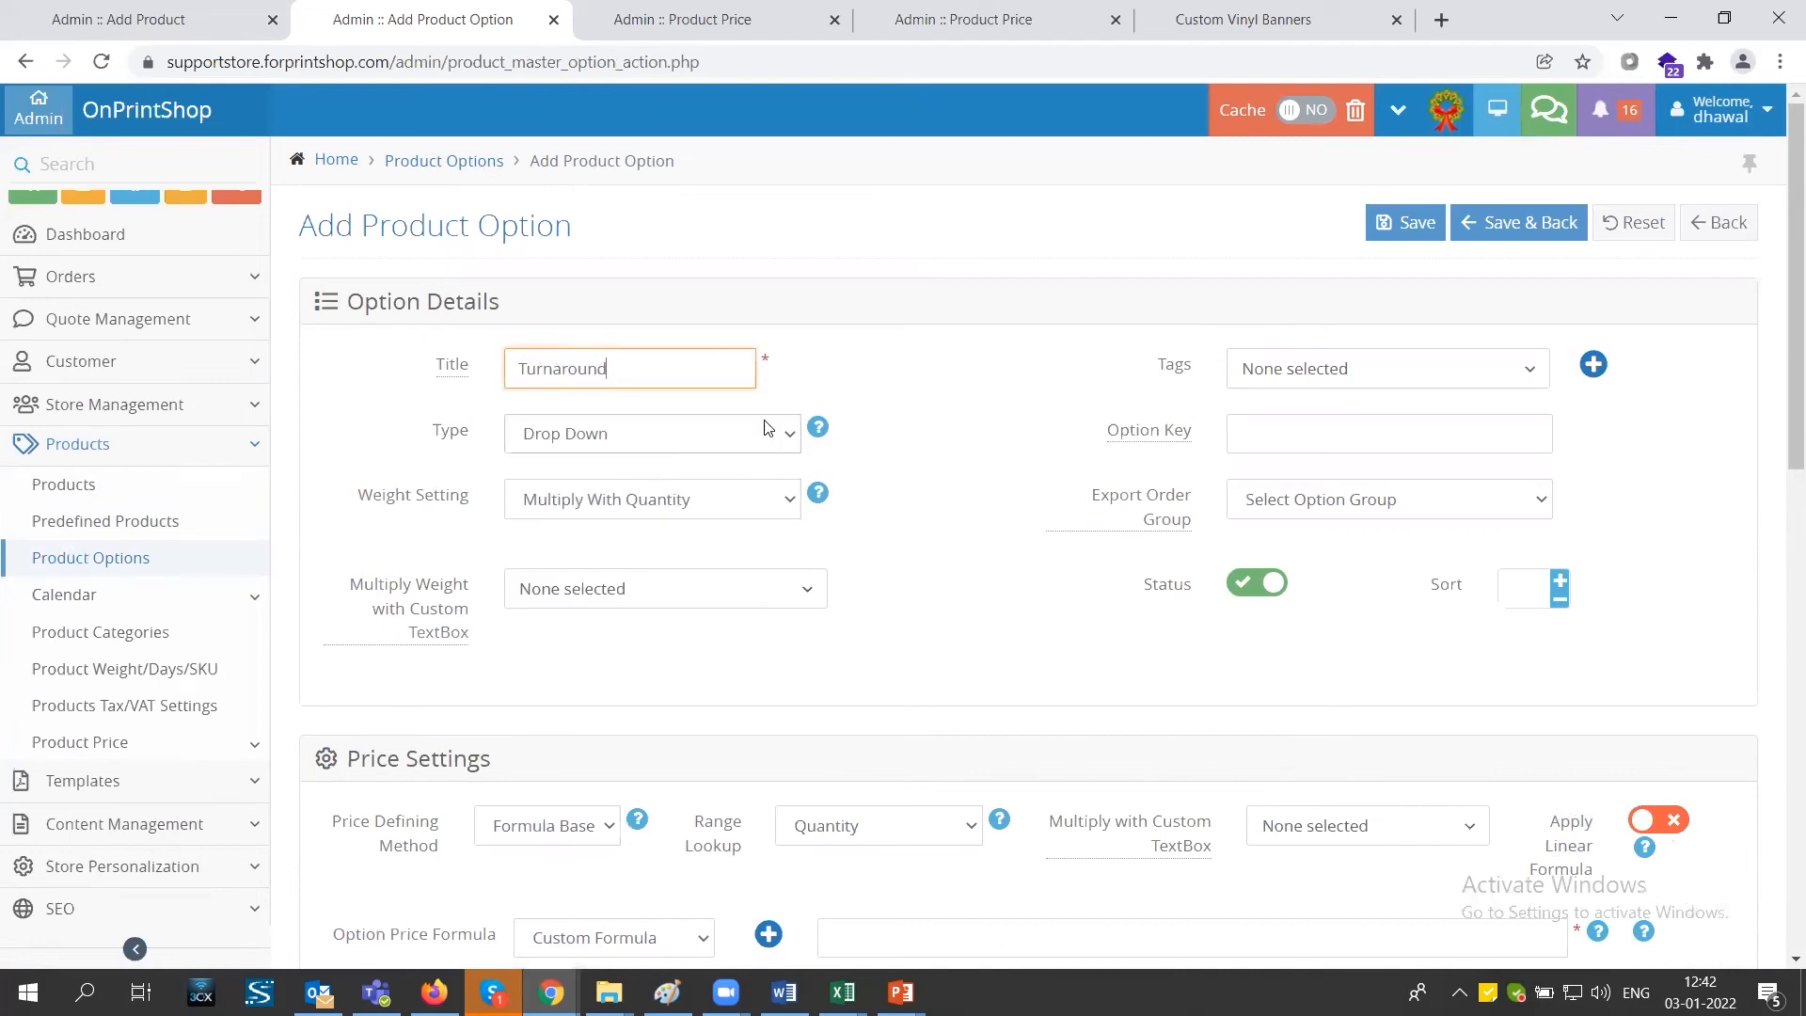
# Set the Turnaround option's price defining method to Multiplier in Subtotal.
pyautogui.scroll(-2, 799, 546)
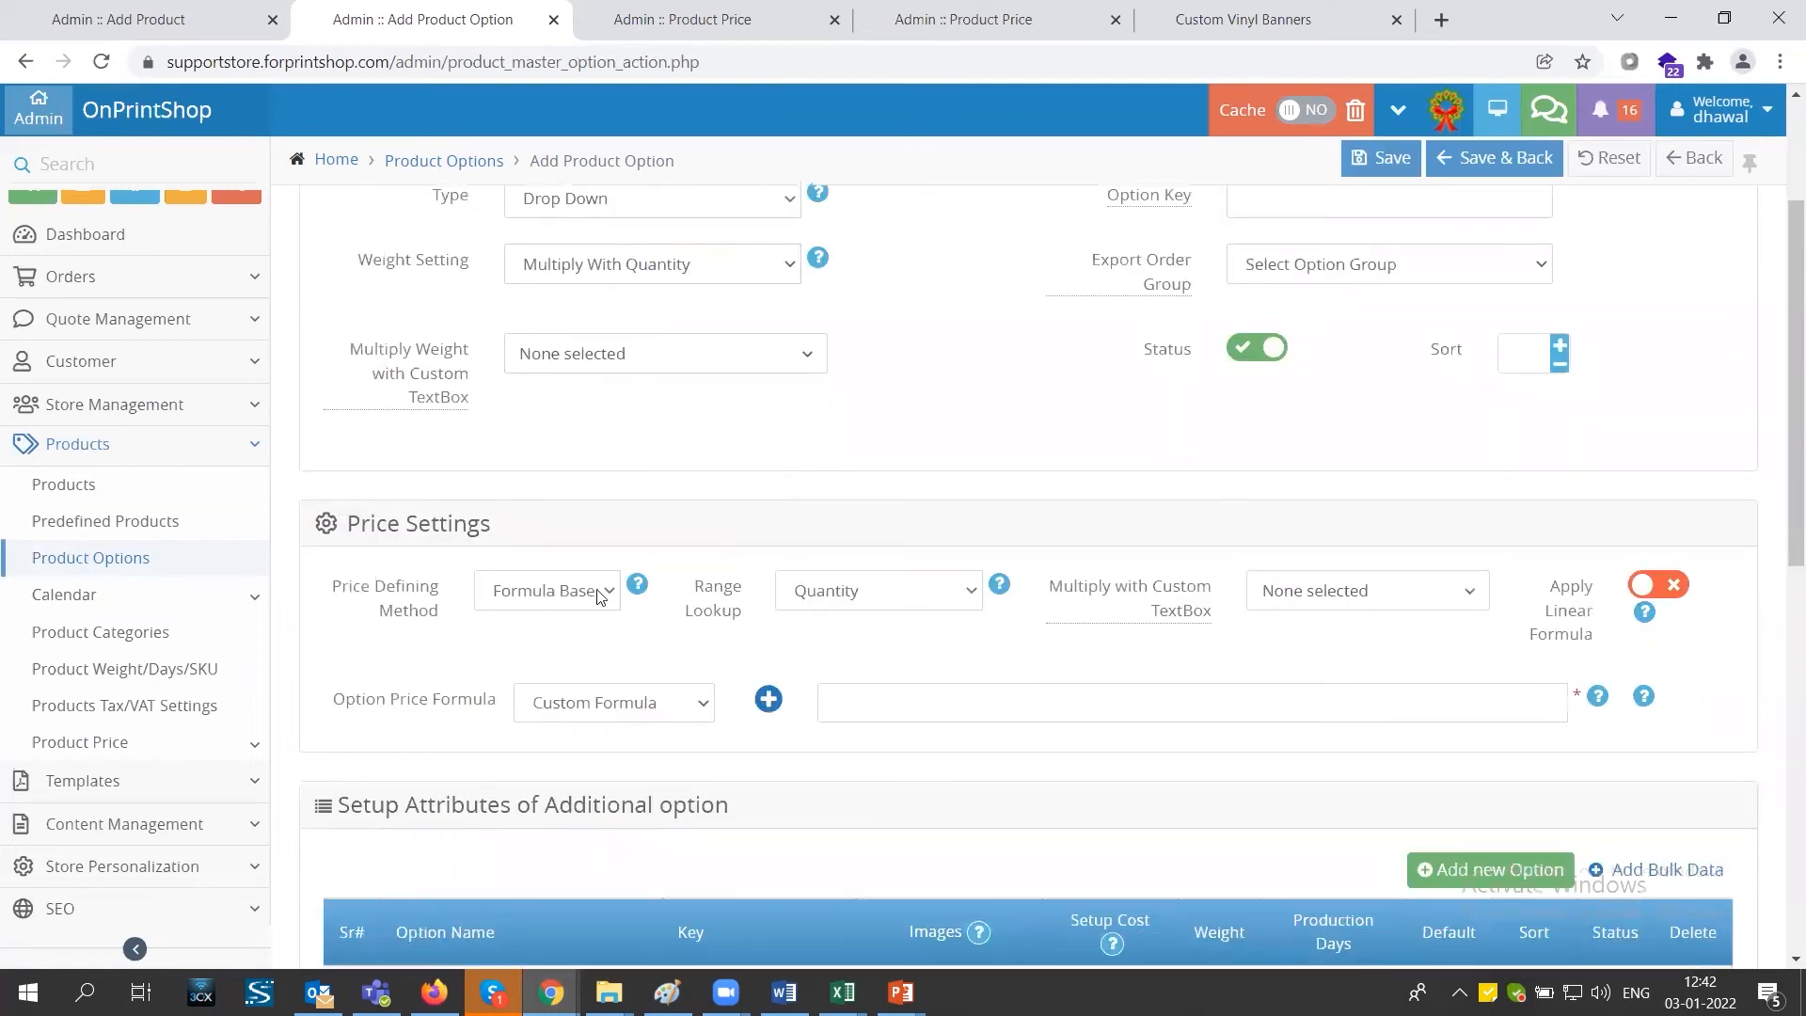
pyautogui.moveTo(329, 588); pyautogui.dragTo(428, 609)
pyautogui.click(564, 590)
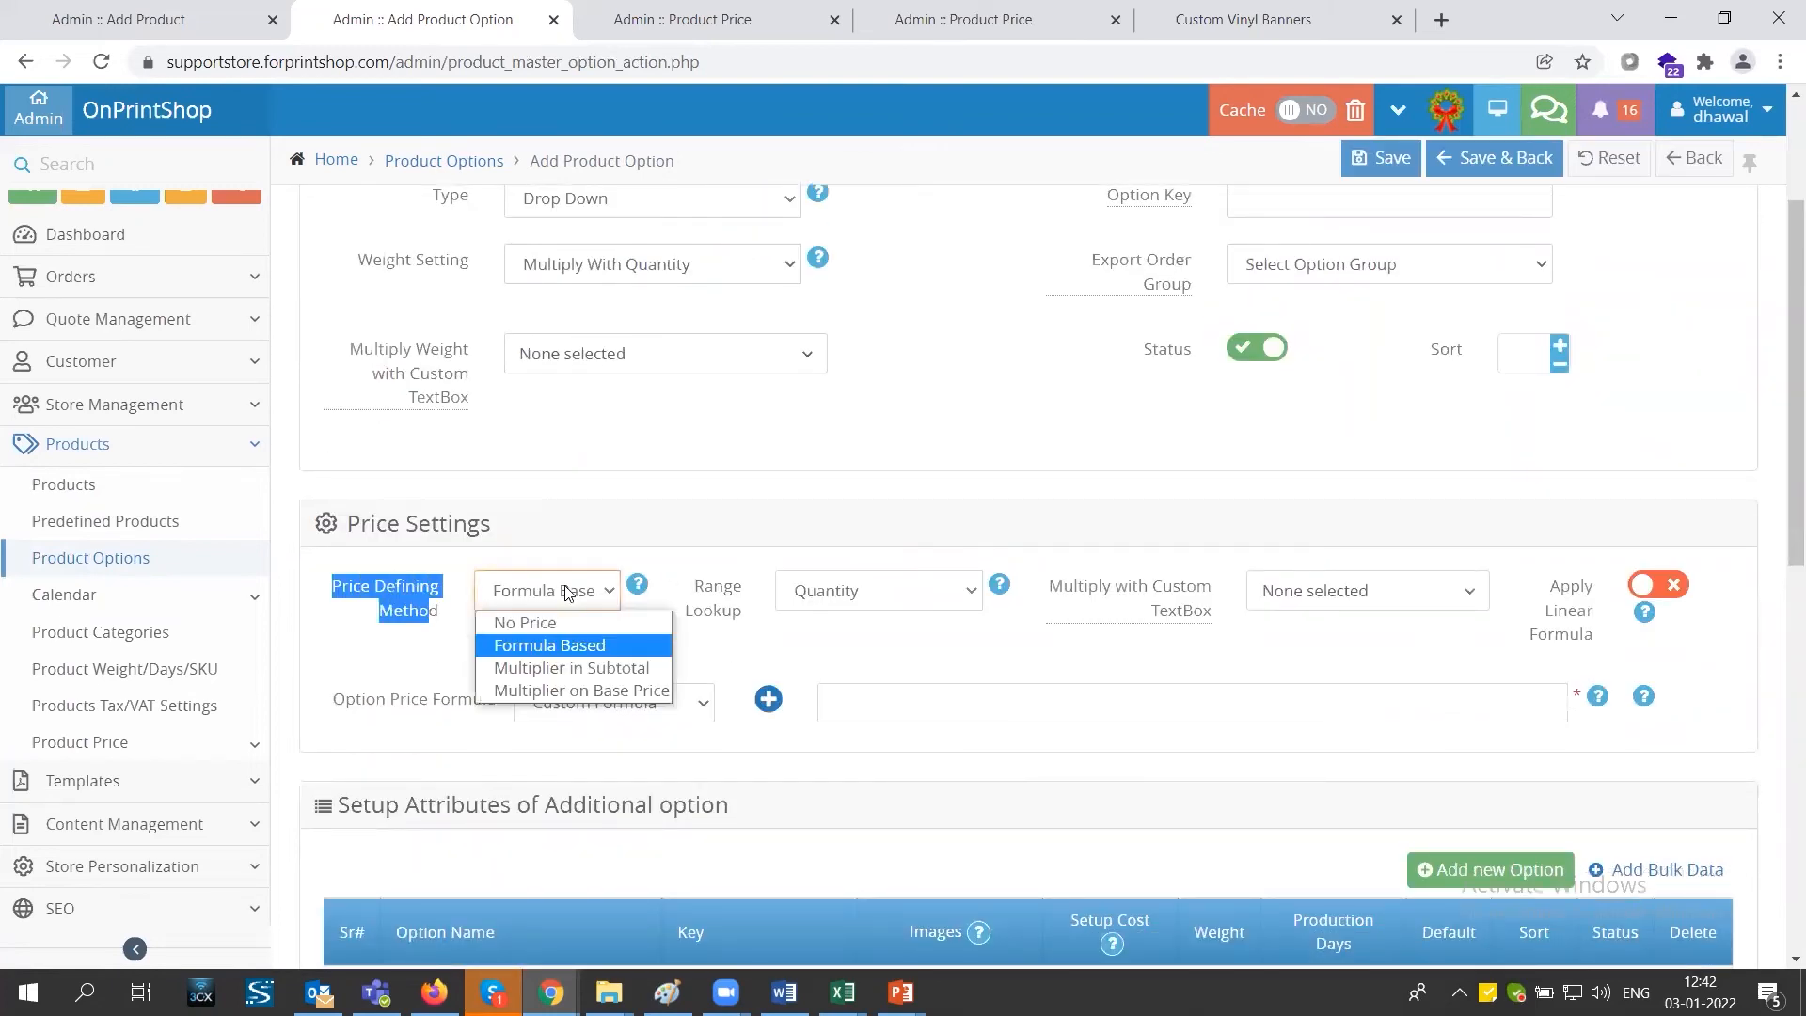
pyautogui.click(566, 676)
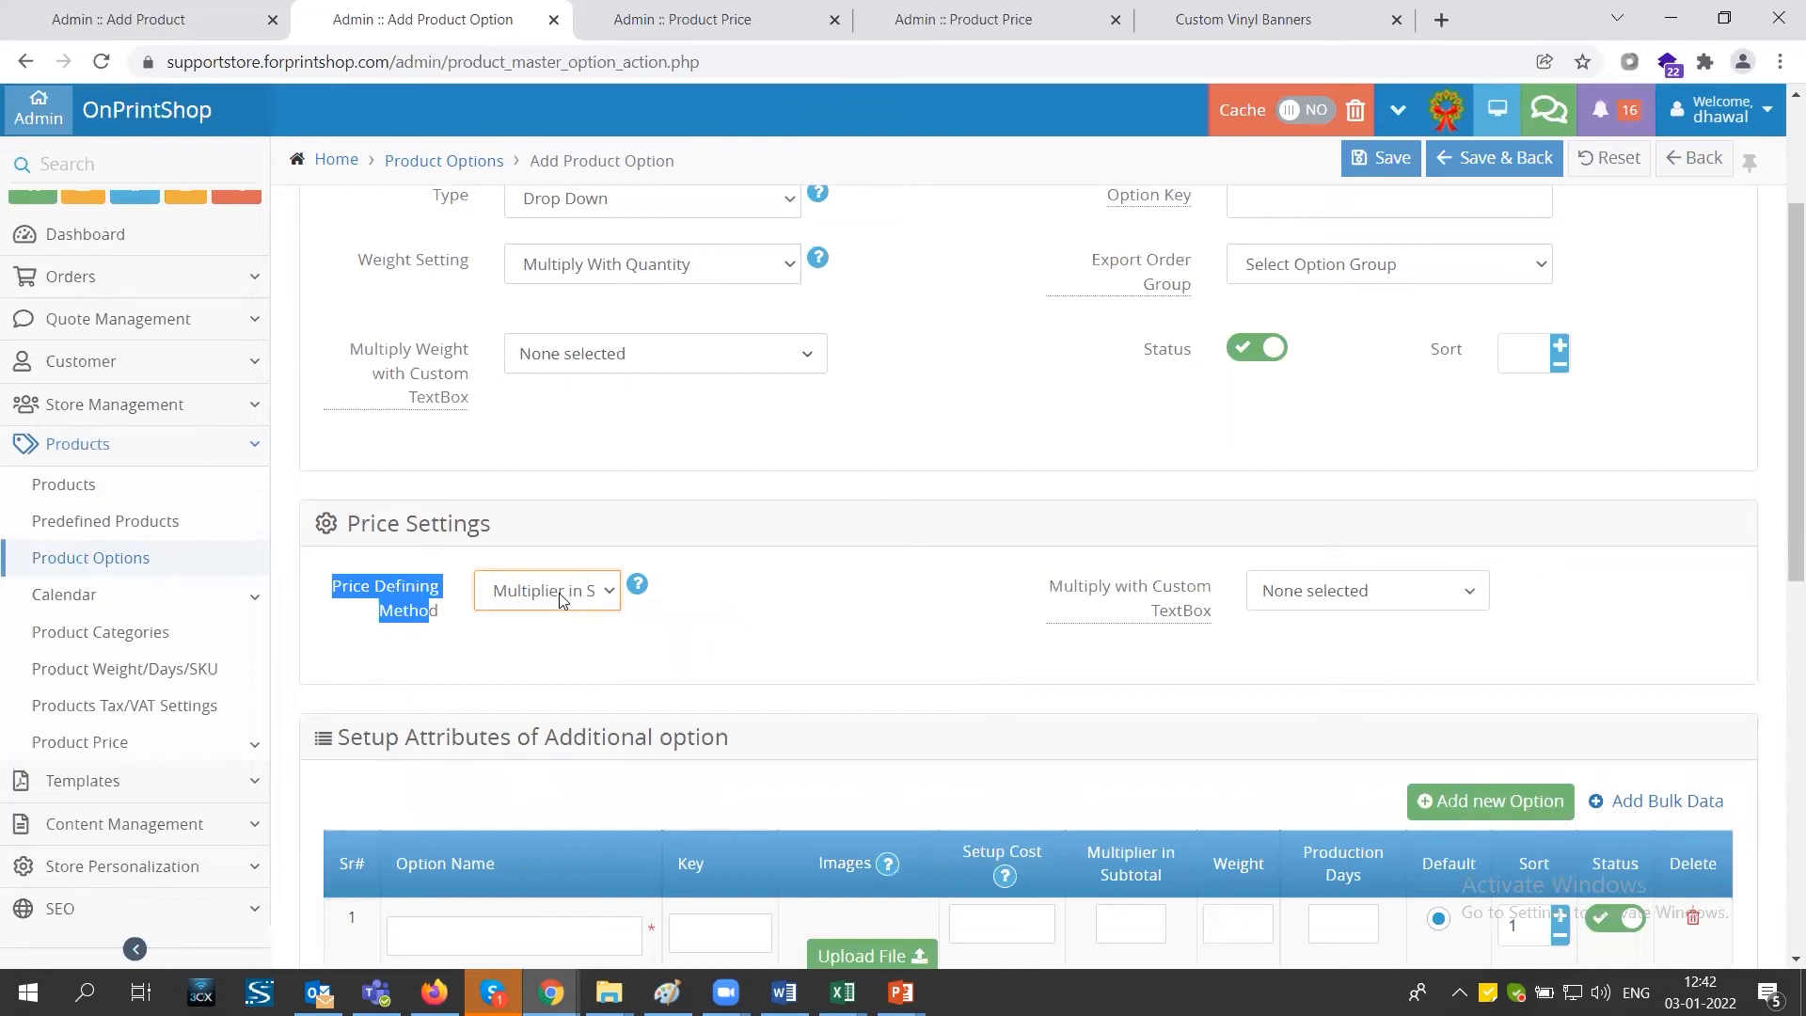
# Set up two attributes for the Turnaround option, named Standard and Next Day.
pyautogui.scroll(-2, 559, 598)
pyautogui.click(474, 694)
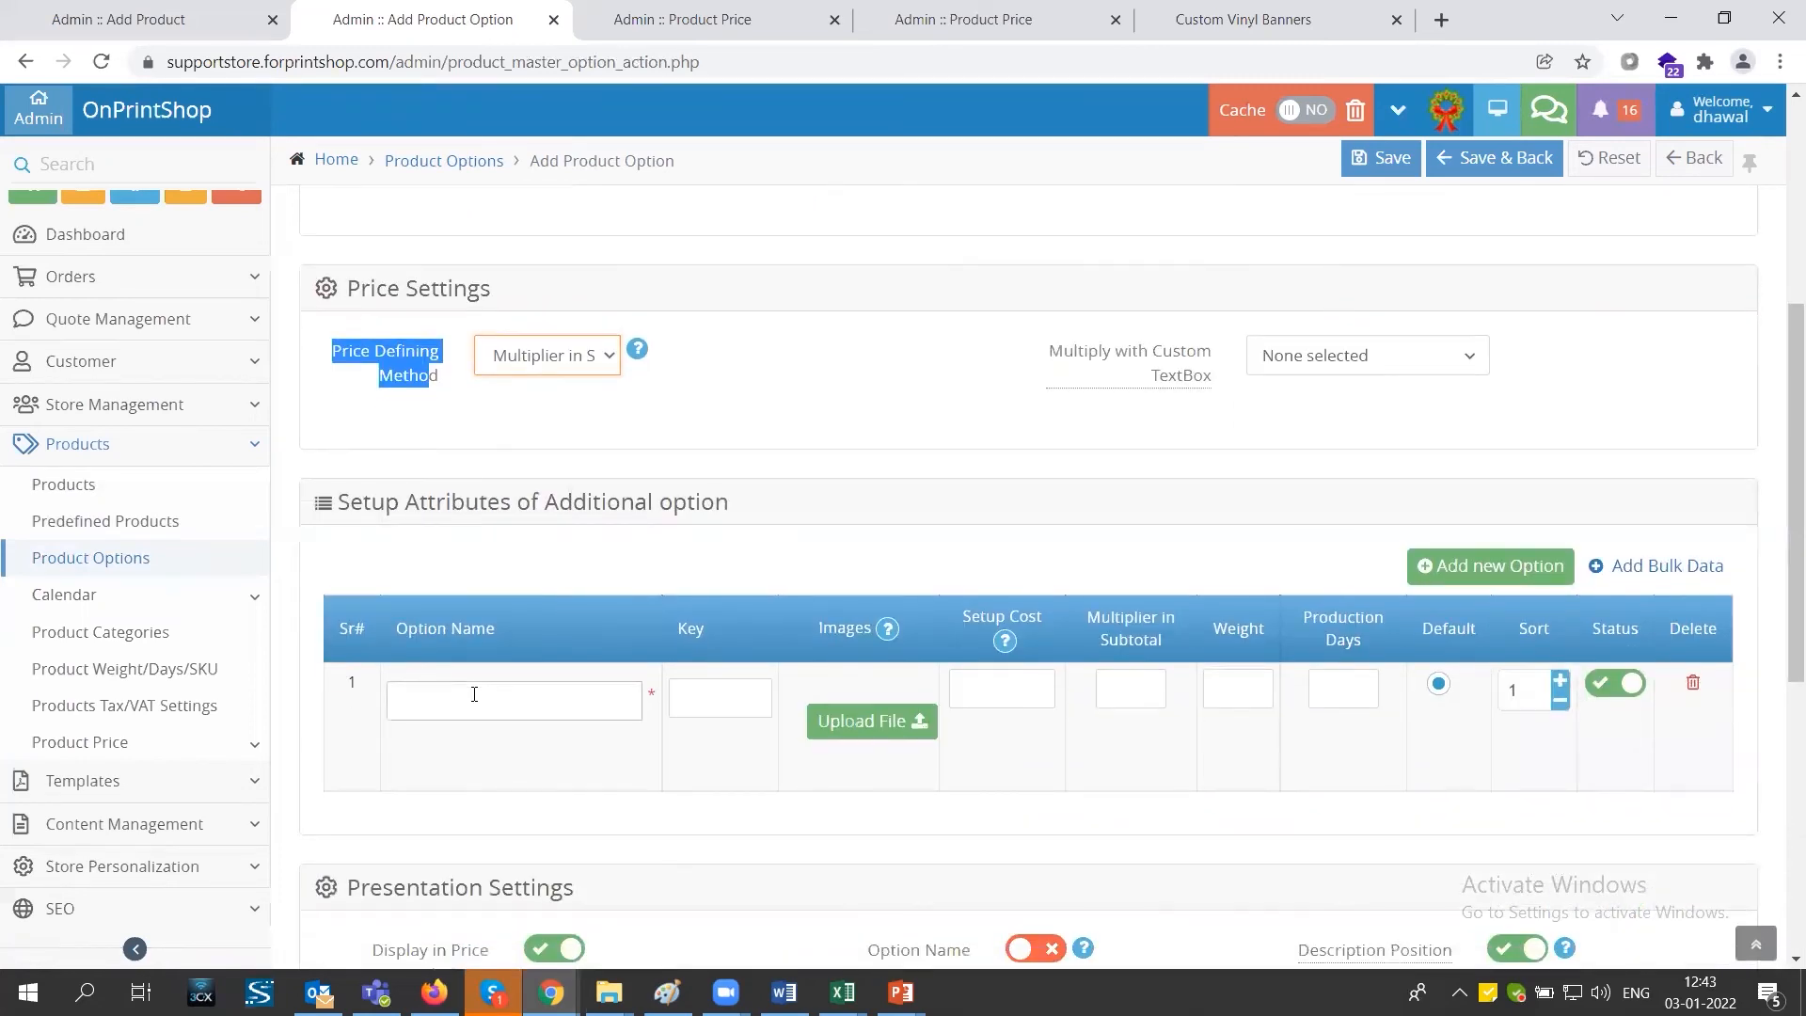
pyautogui.write('Standard')
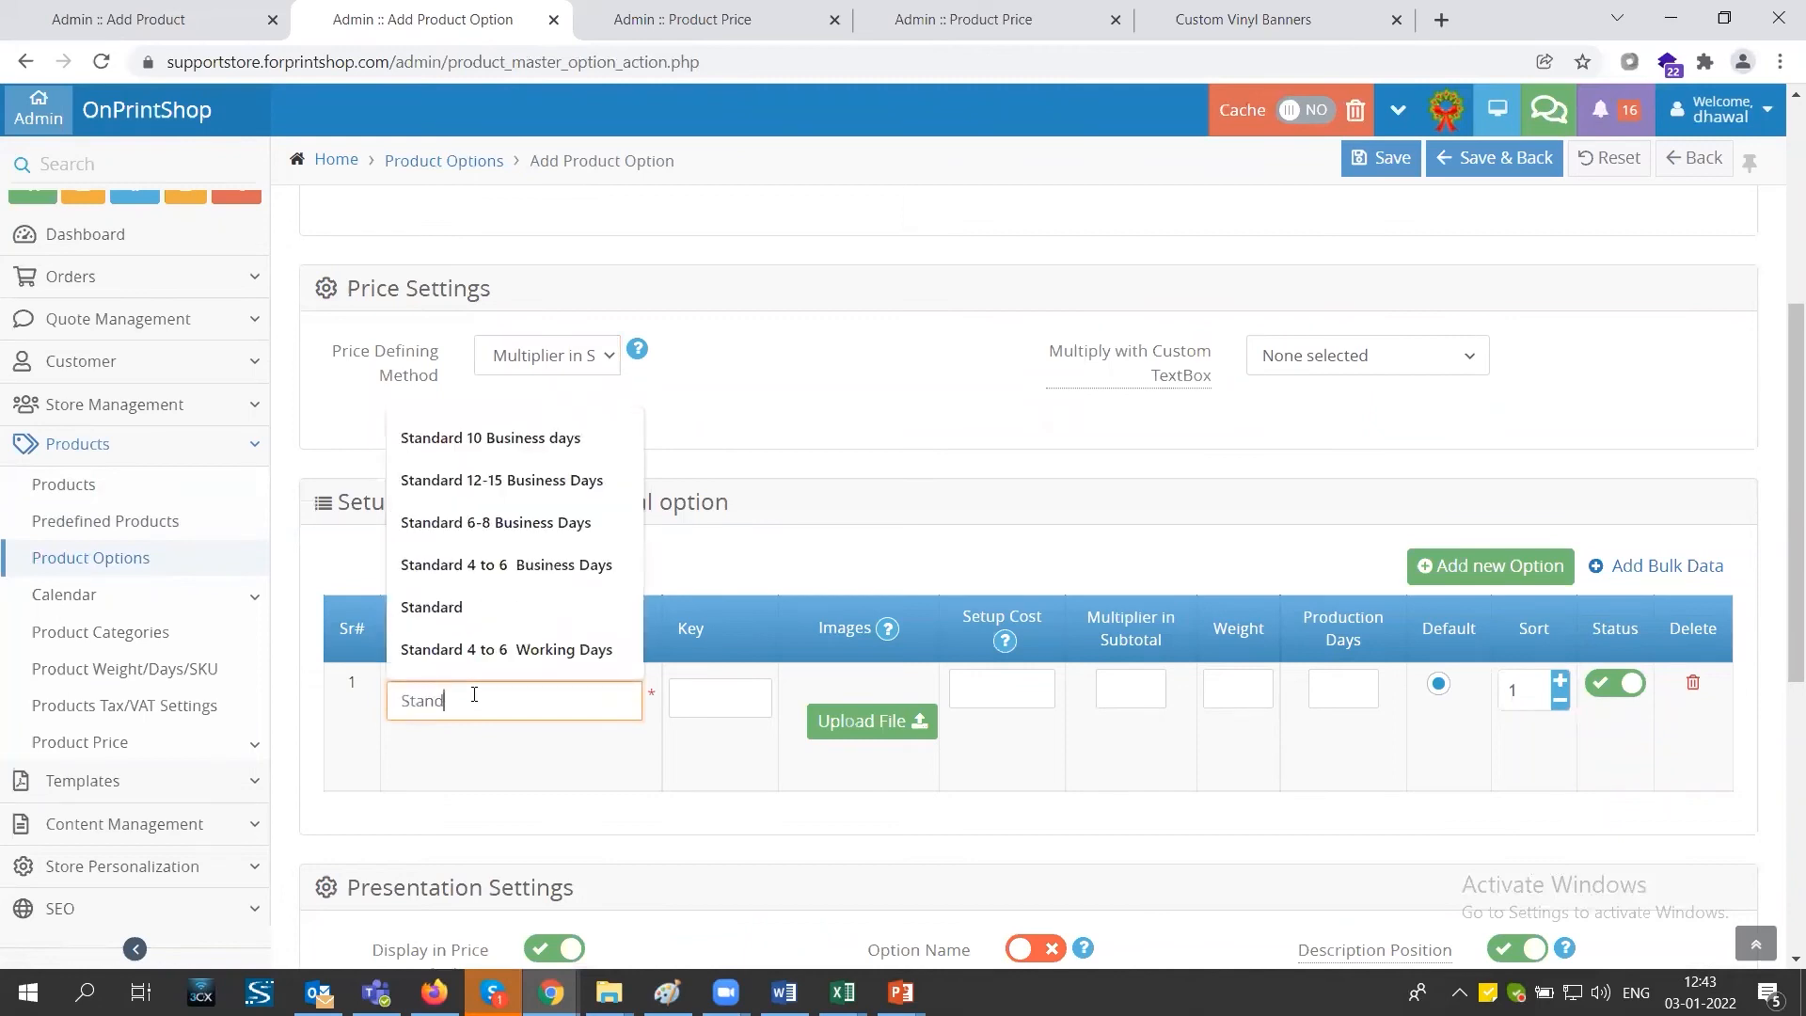
pyautogui.click(1514, 567)
pyautogui.write('Next Day')
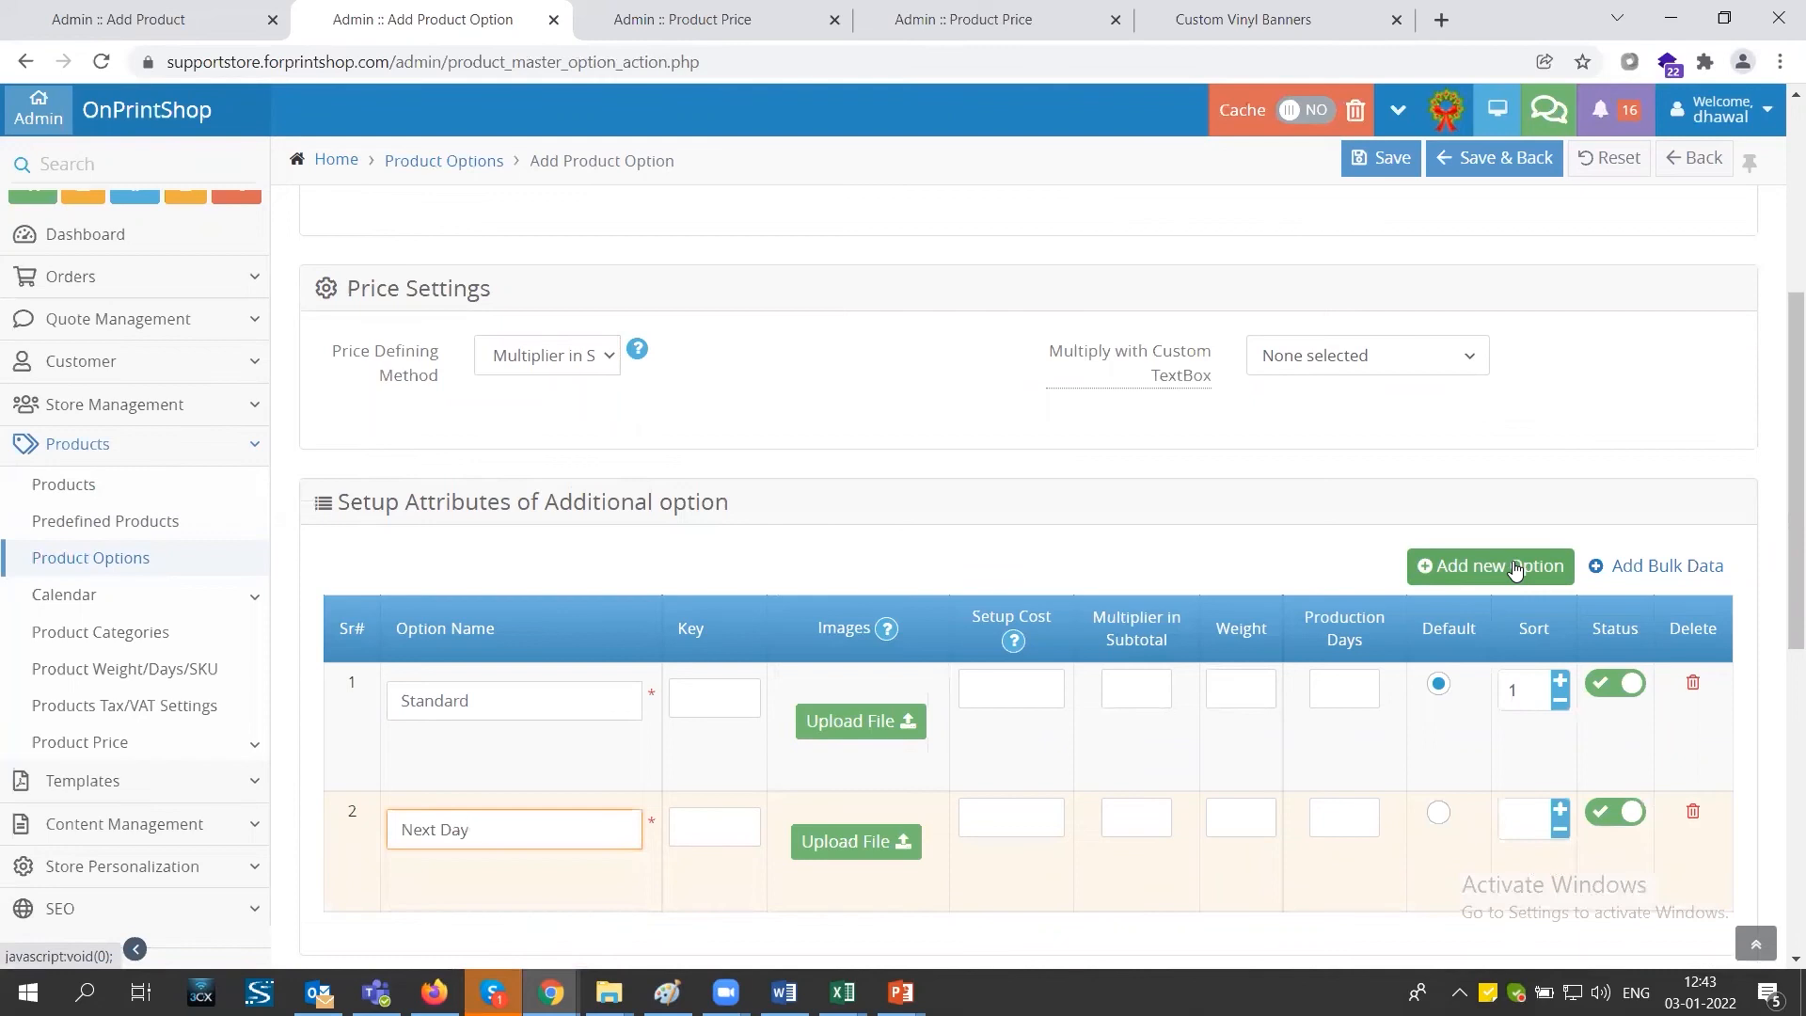
# Set the Multiplier in Subtotal to 1 for Standard and 1.5 for Next Day, and save the product option.
pyautogui.click(1132, 700)
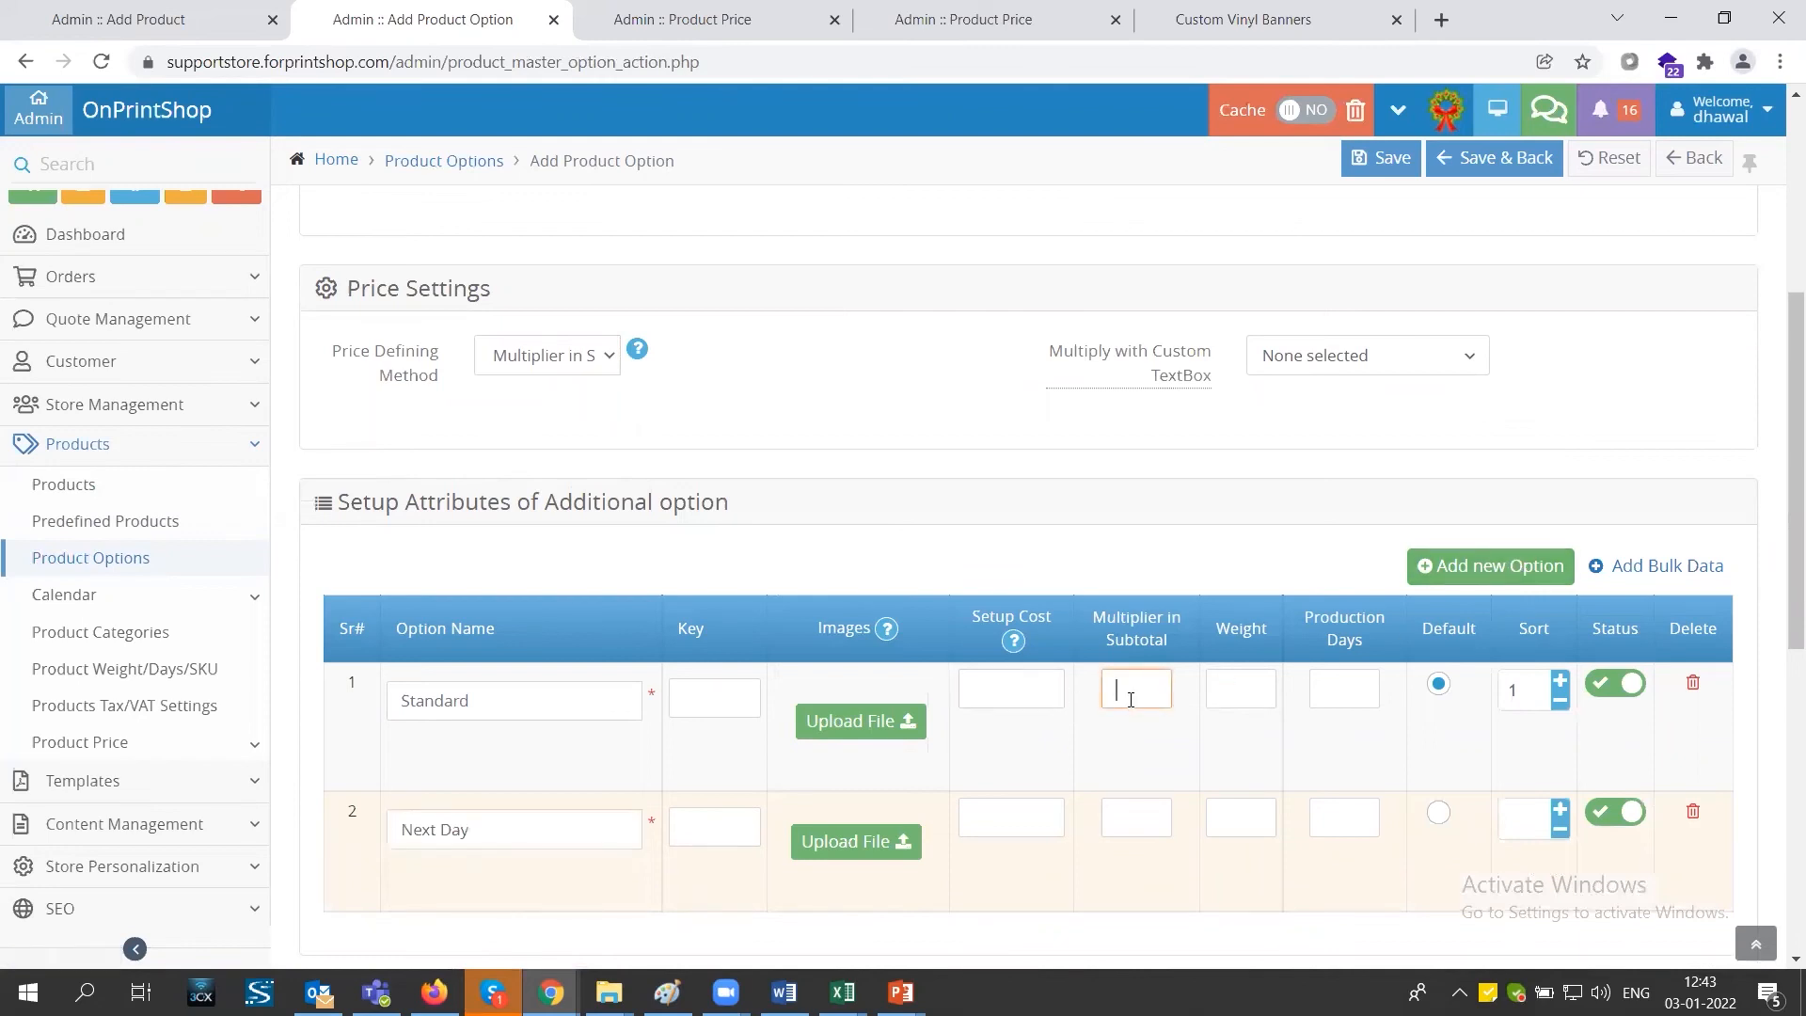
pyautogui.write('1')
pyautogui.click(1128, 820)
pyautogui.write('1.5')
pyautogui.scroll(-5, 1144, 824)
pyautogui.click(1368, 161)
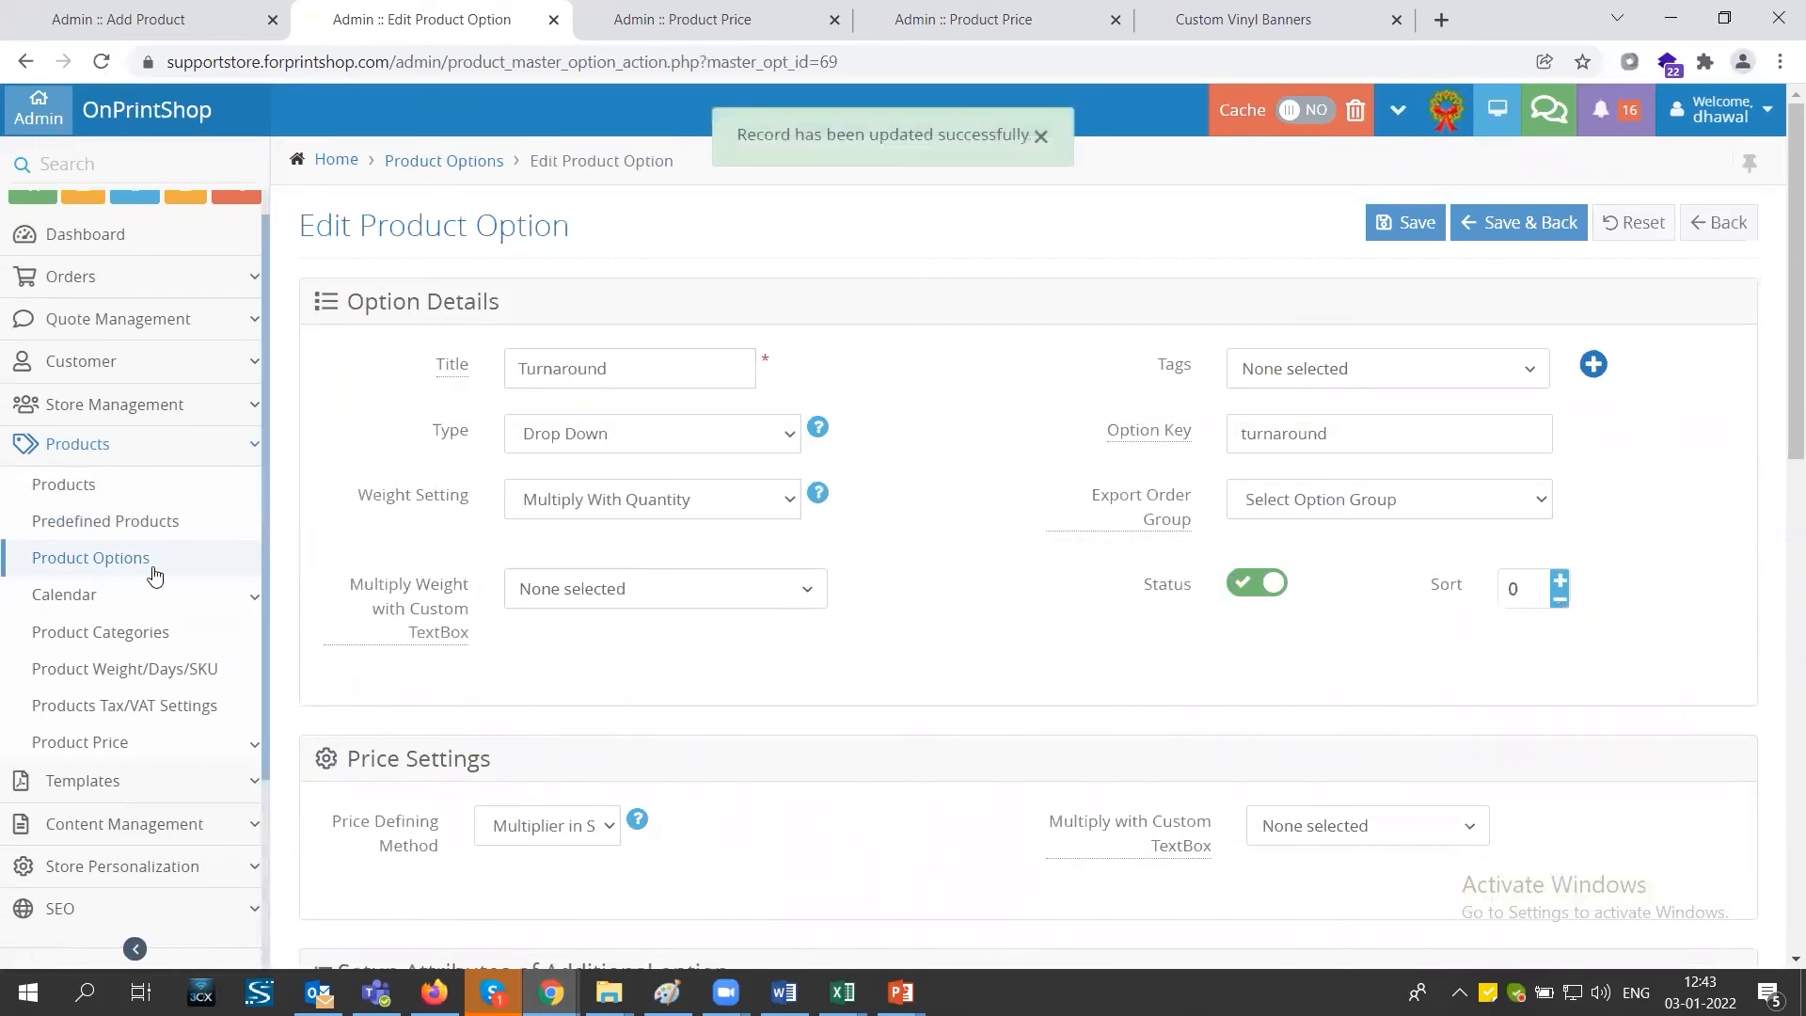
# Search the products for "standard" and open the additional options of Standard Business Cards.
pyautogui.click(120, 495)
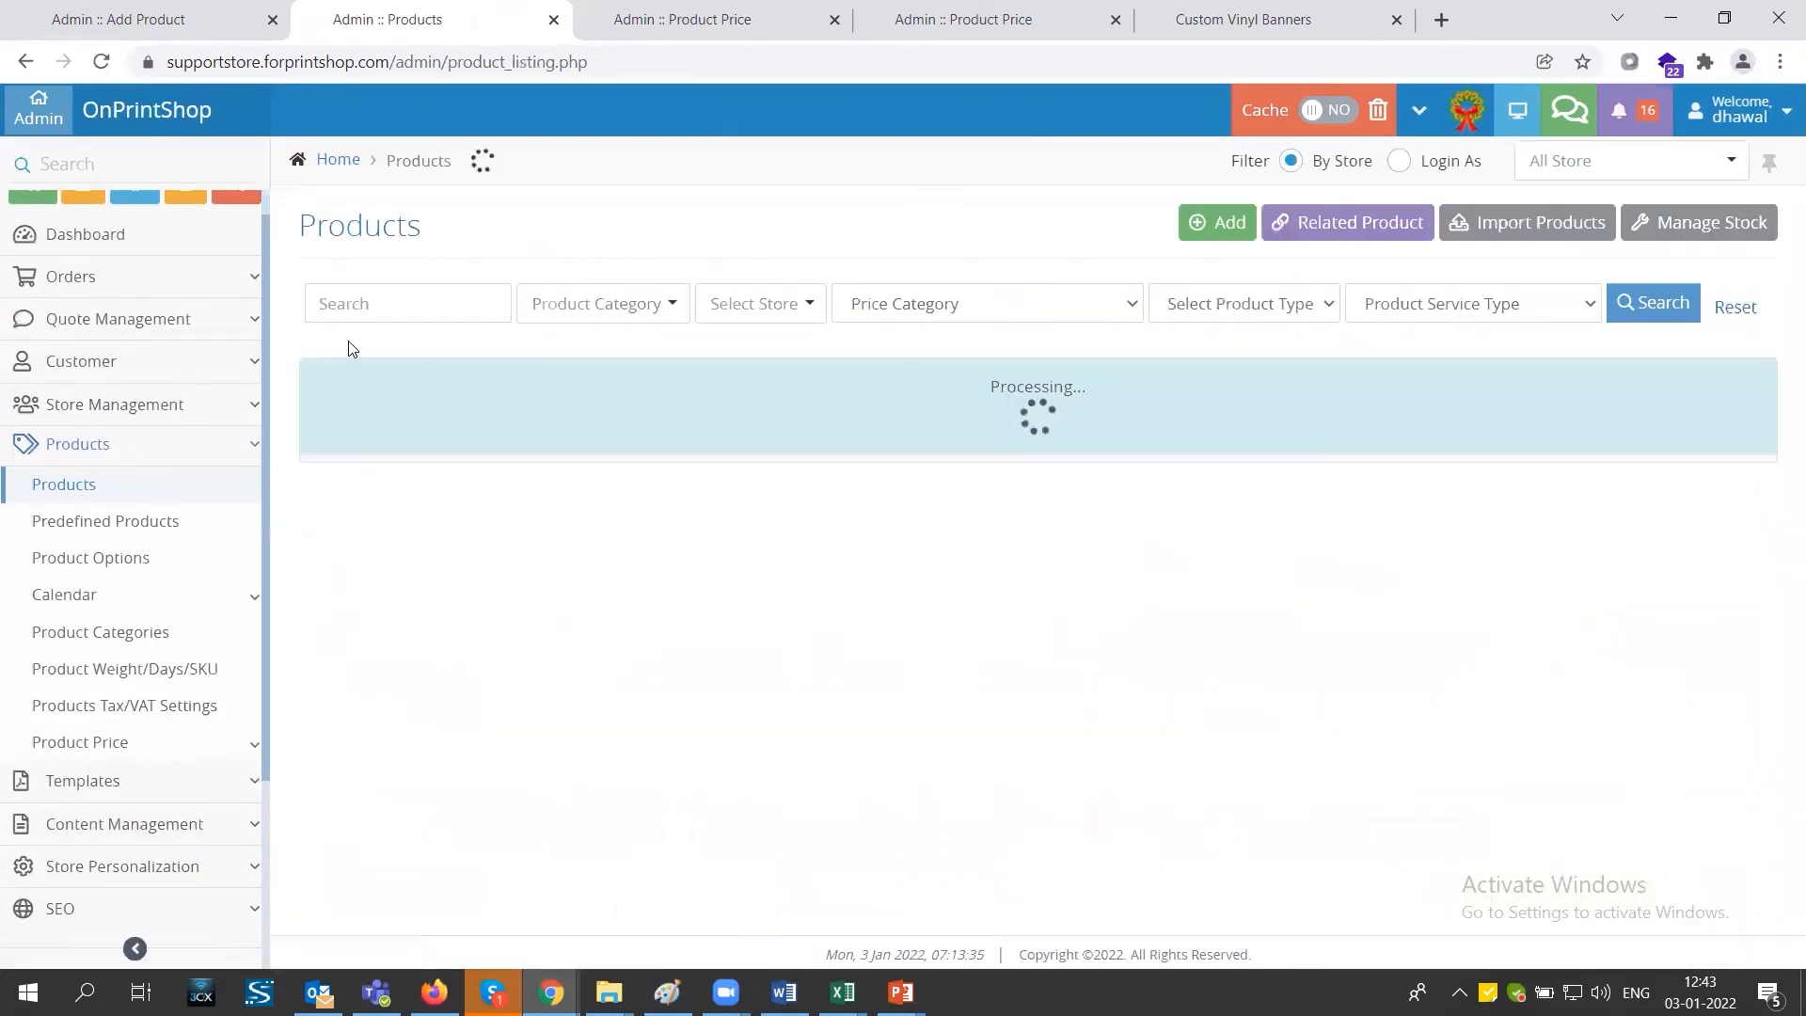
pyautogui.click(376, 294)
pyautogui.write('standard')
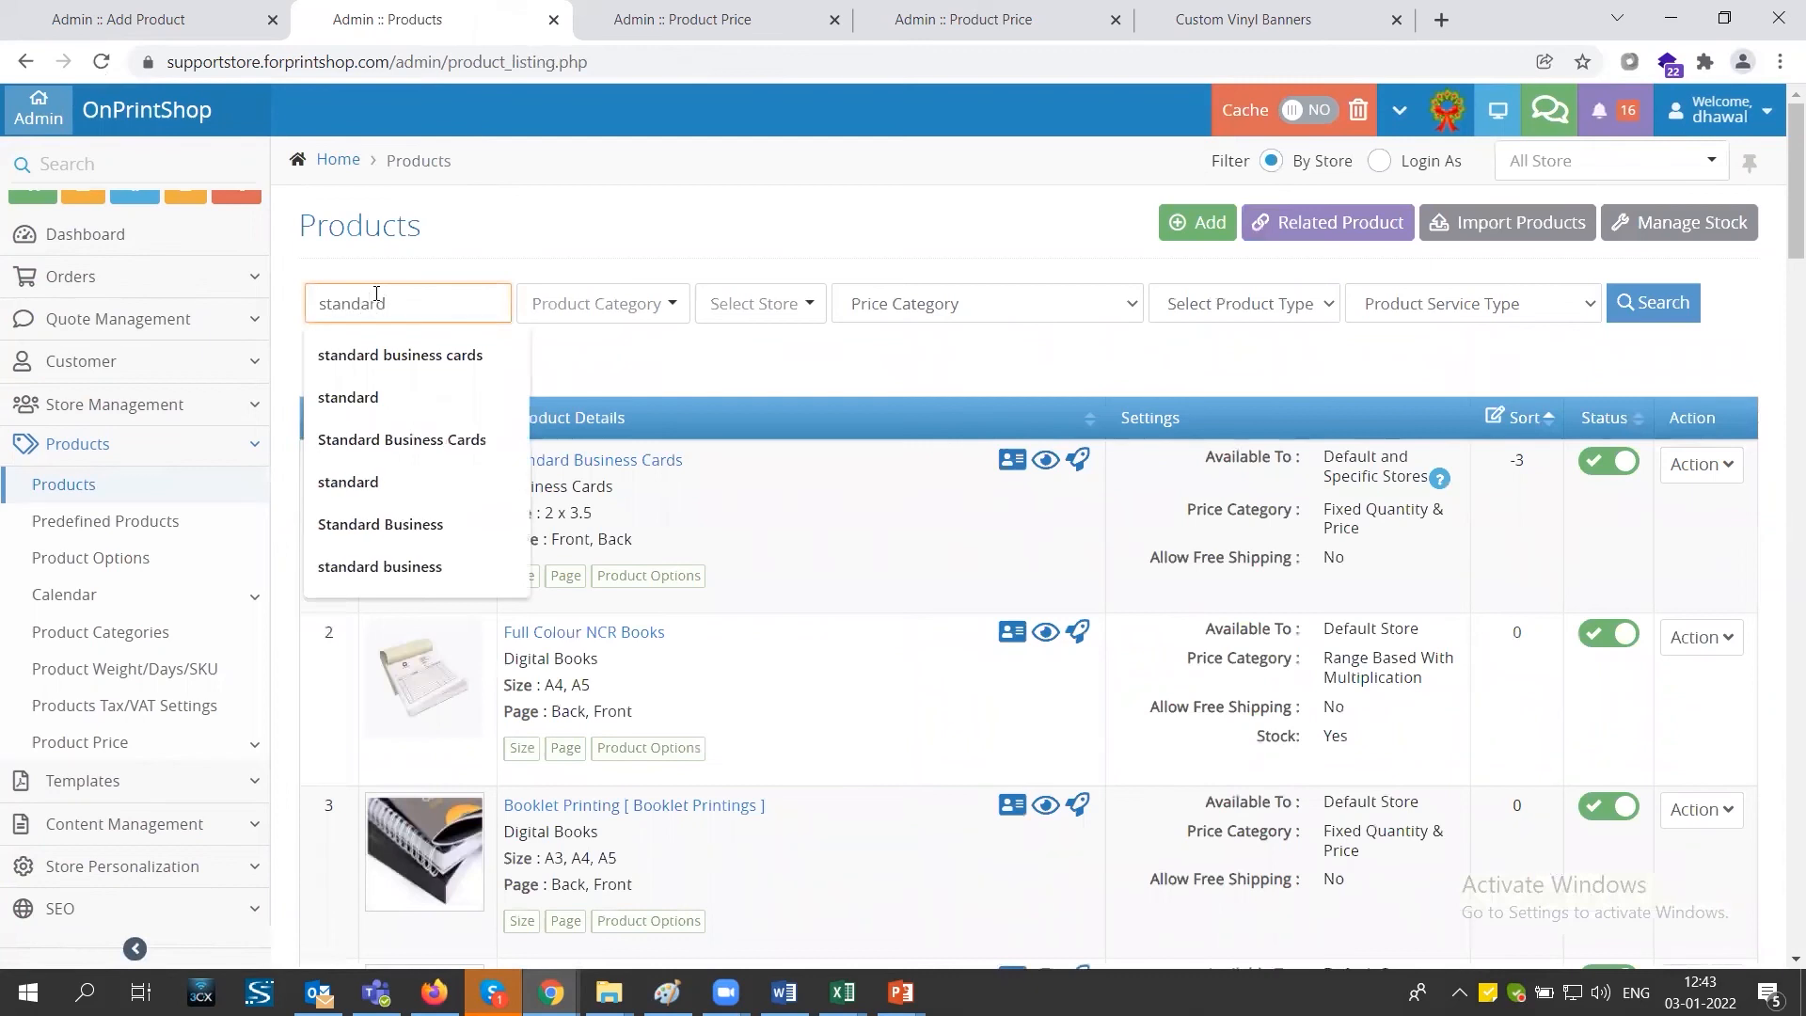
pyautogui.press('Return')
pyautogui.click(1705, 465)
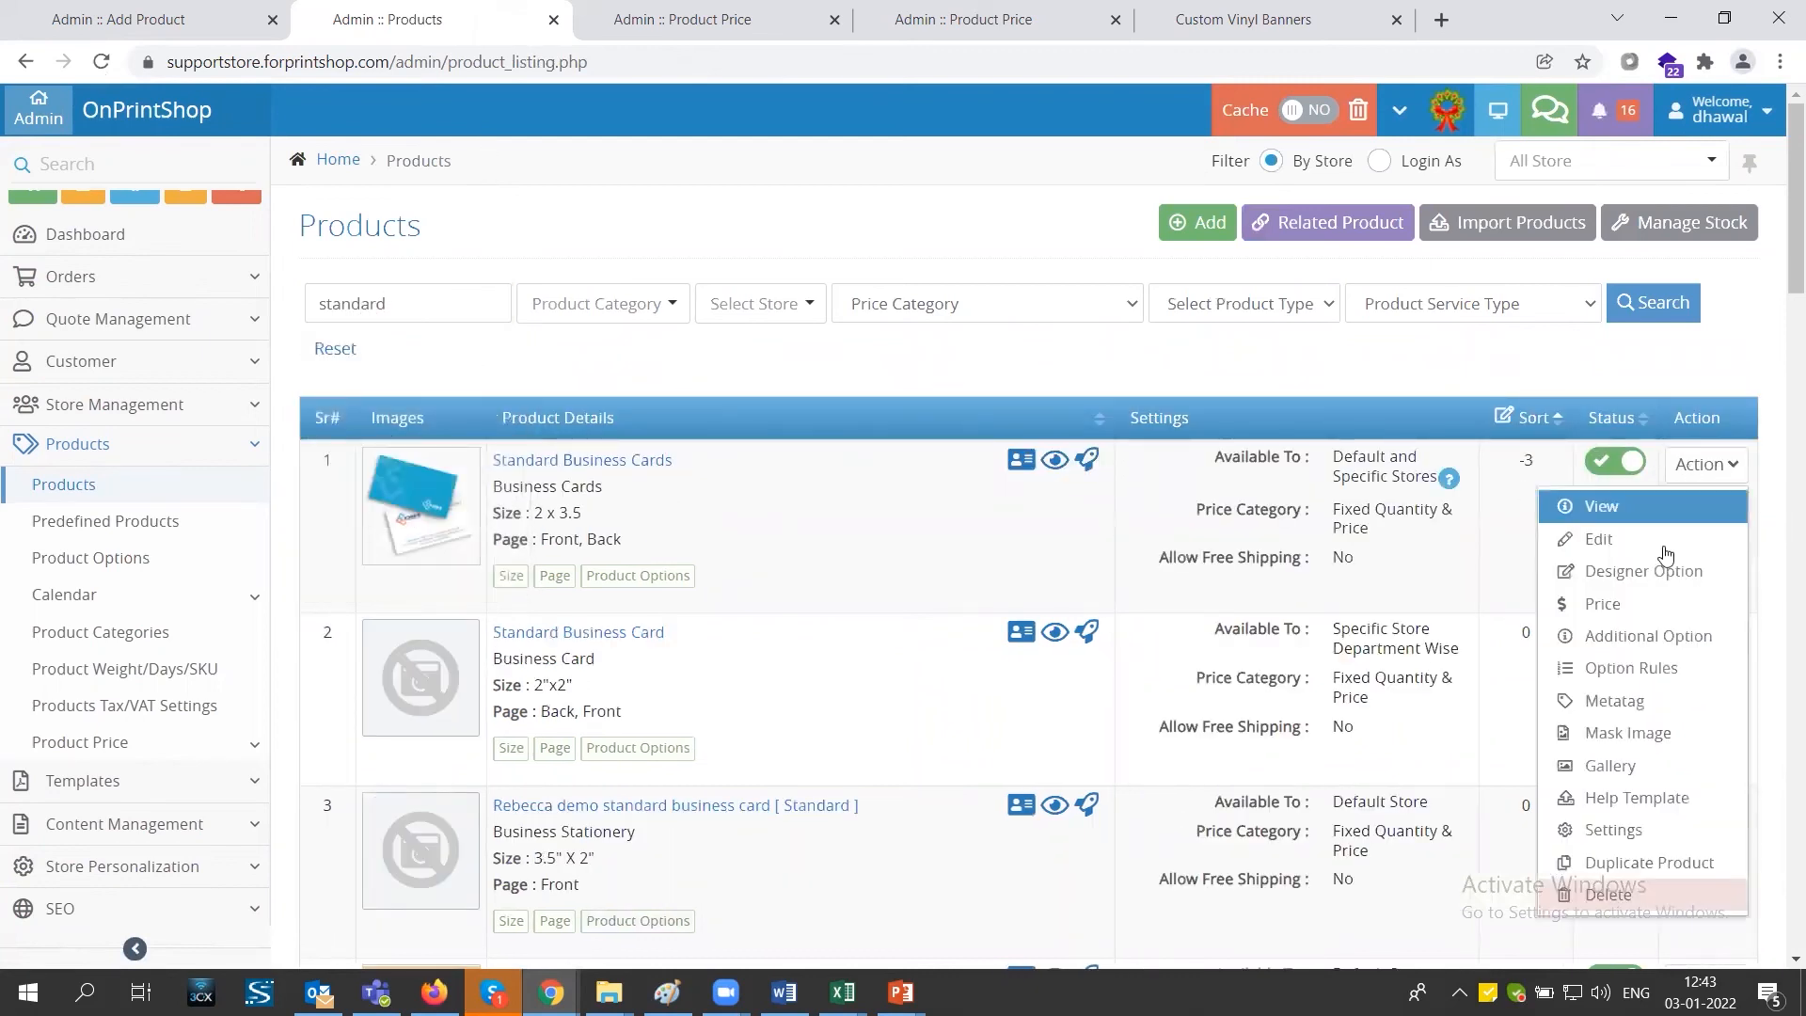
pyautogui.click(1648, 633)
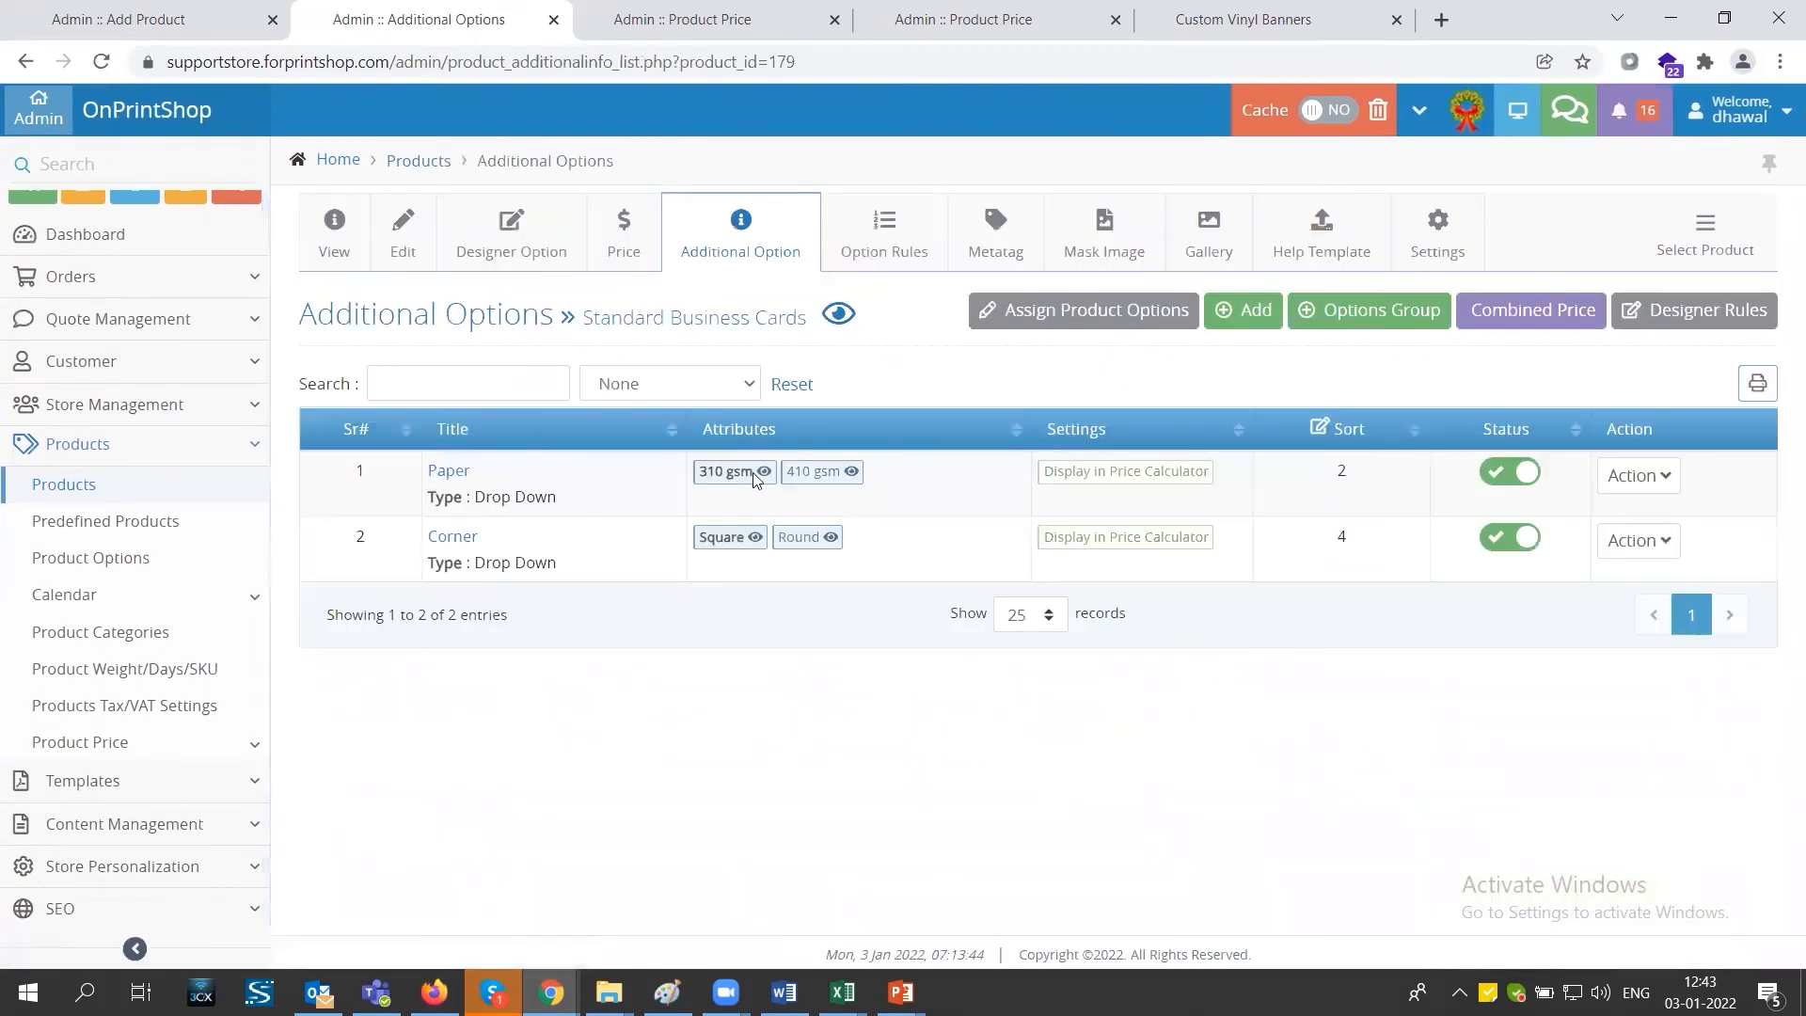
# Find the Turnaround option with "turna", assign its Standard and Next Day attributes to Standard Business Cards, and save the assignment.
pyautogui.click(1128, 336)
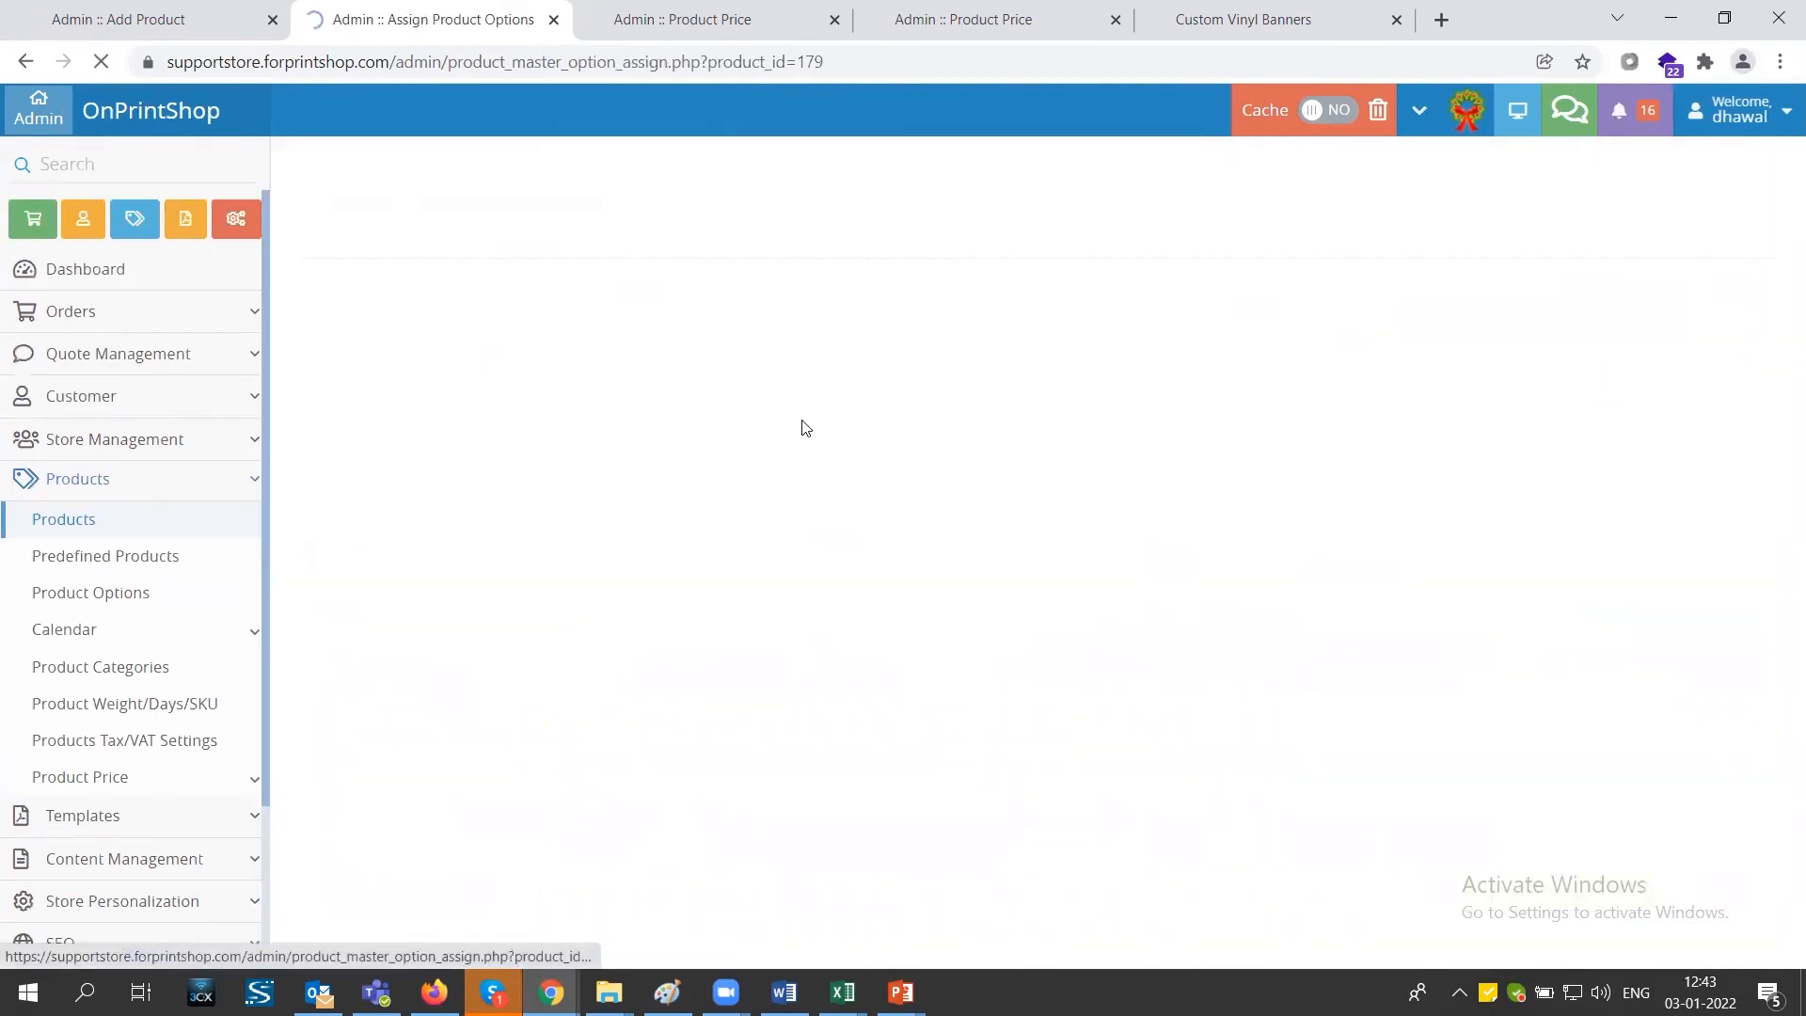
pyautogui.click(495, 387)
pyautogui.write('turna')
pyautogui.click(598, 384)
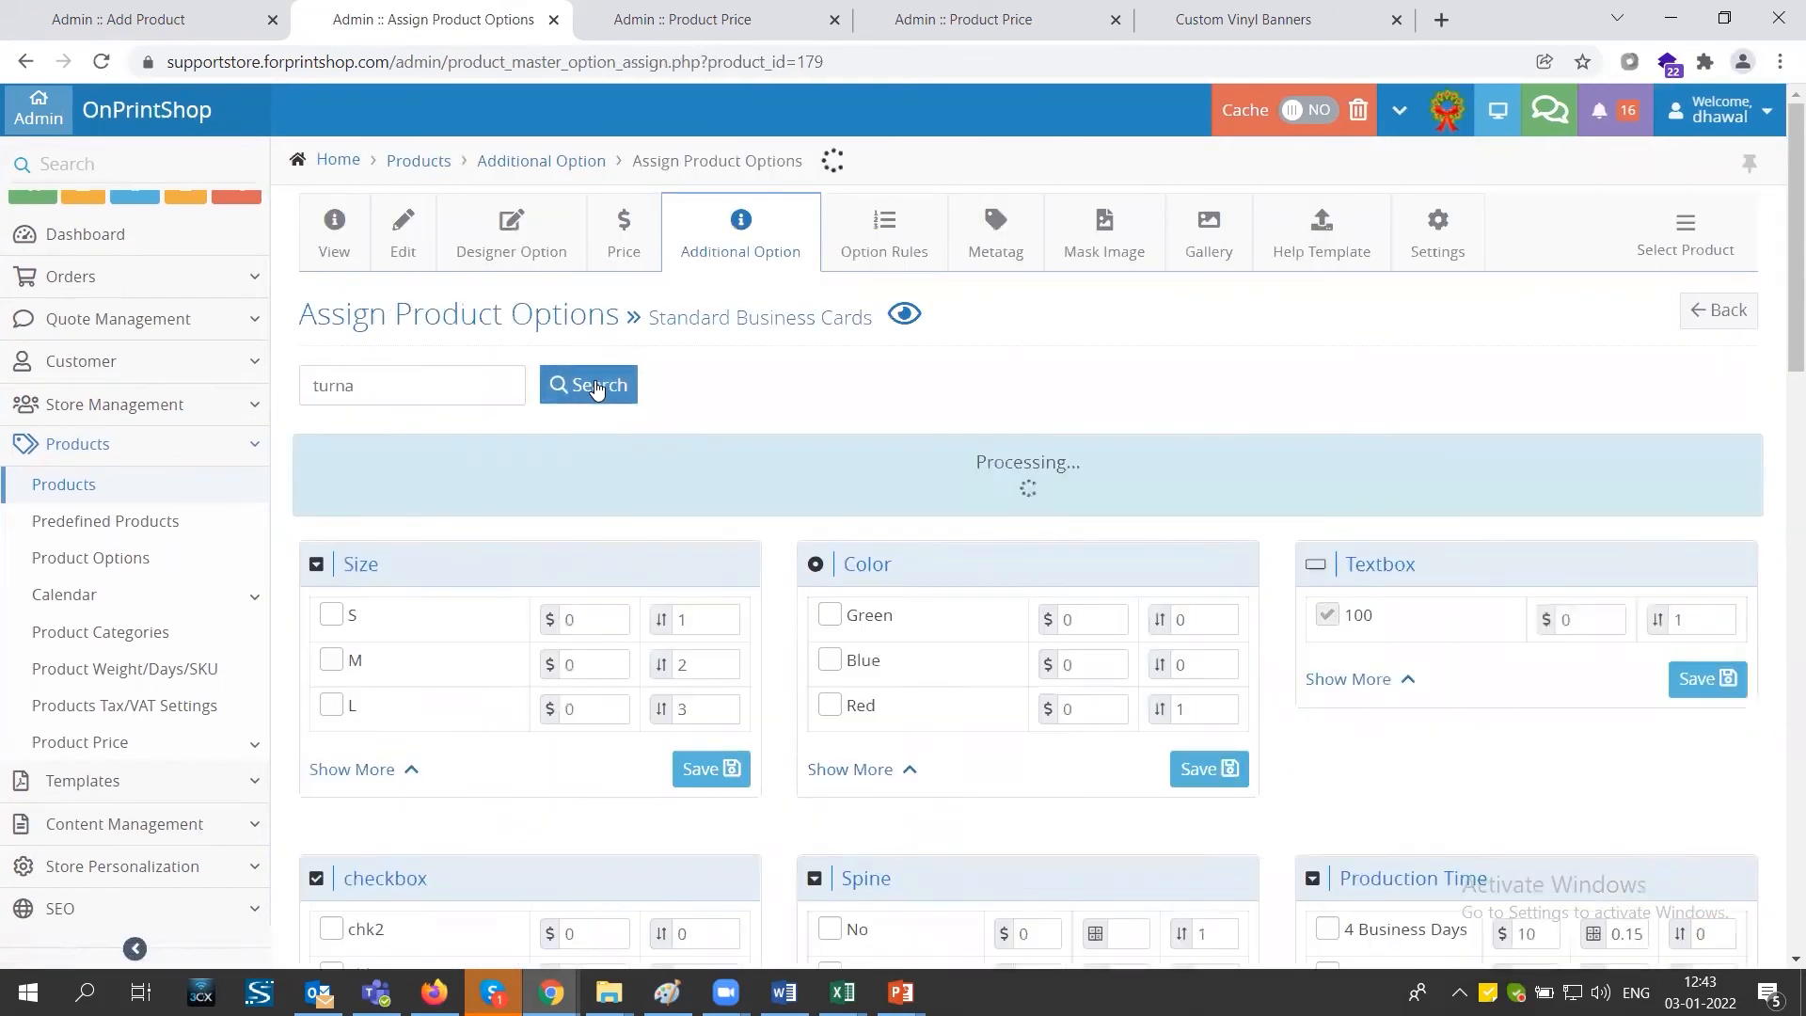
pyautogui.click(331, 509)
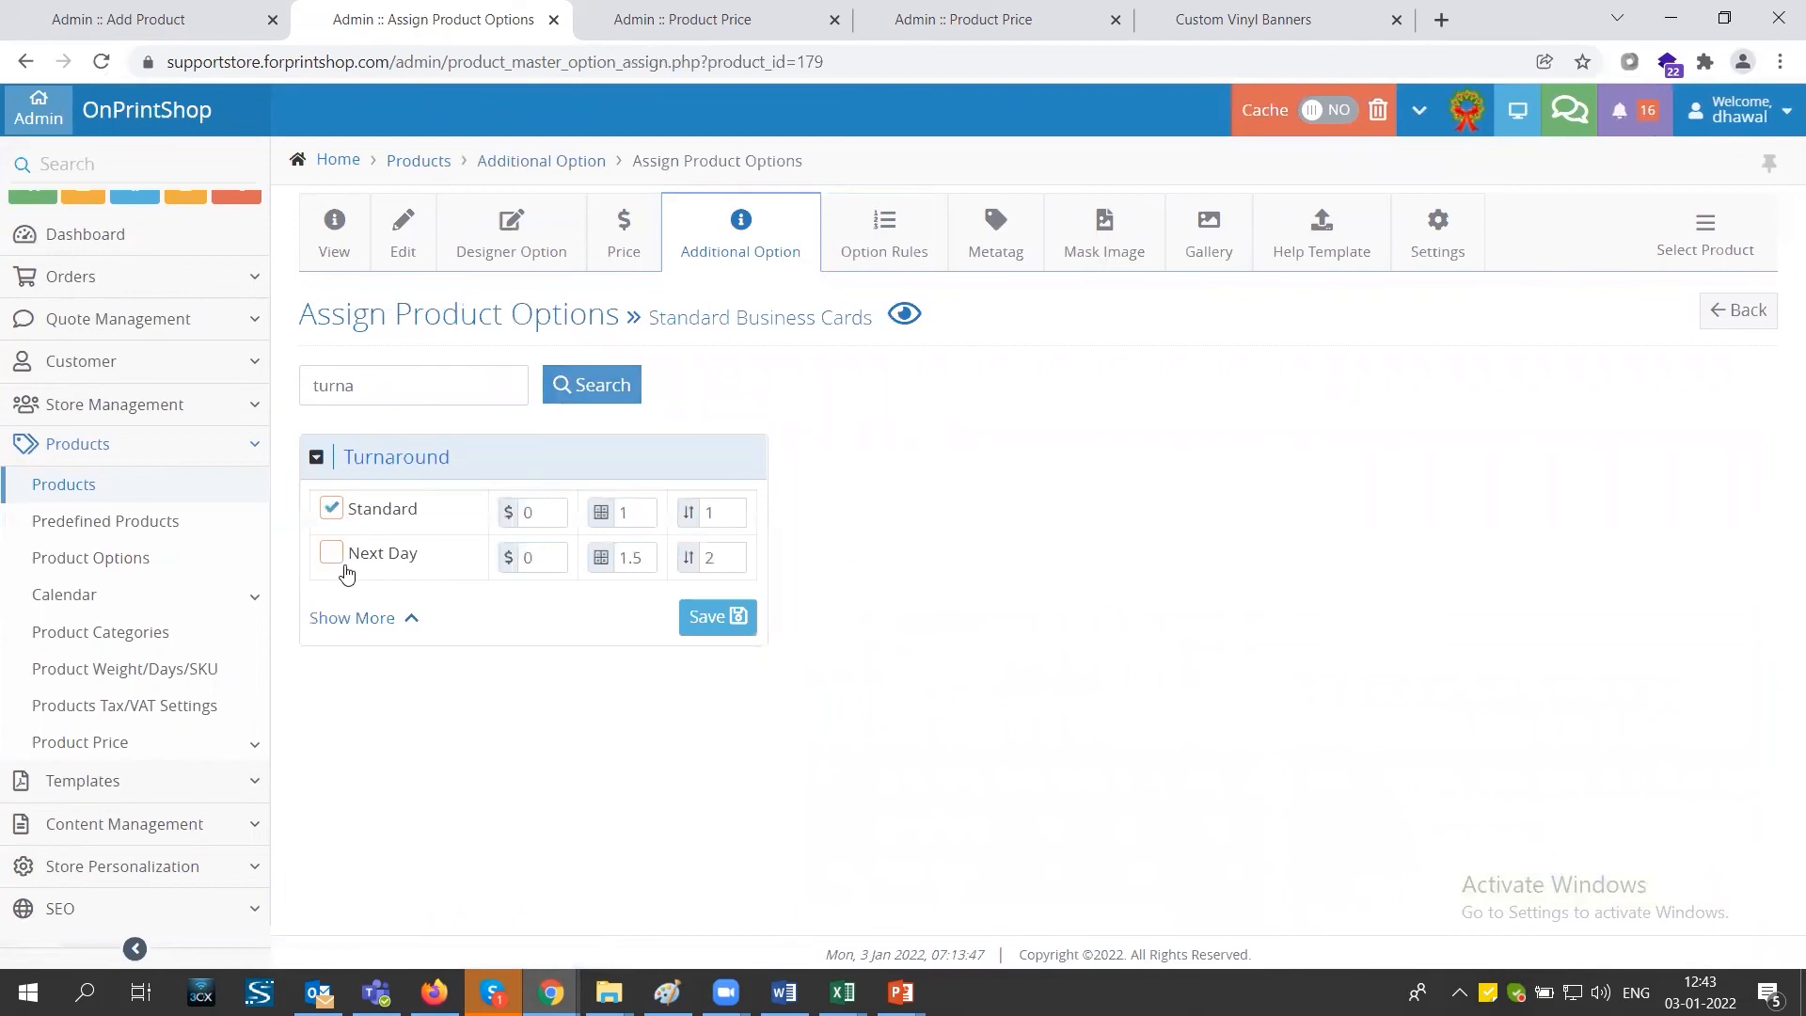
pyautogui.click(333, 555)
pyautogui.click(715, 618)
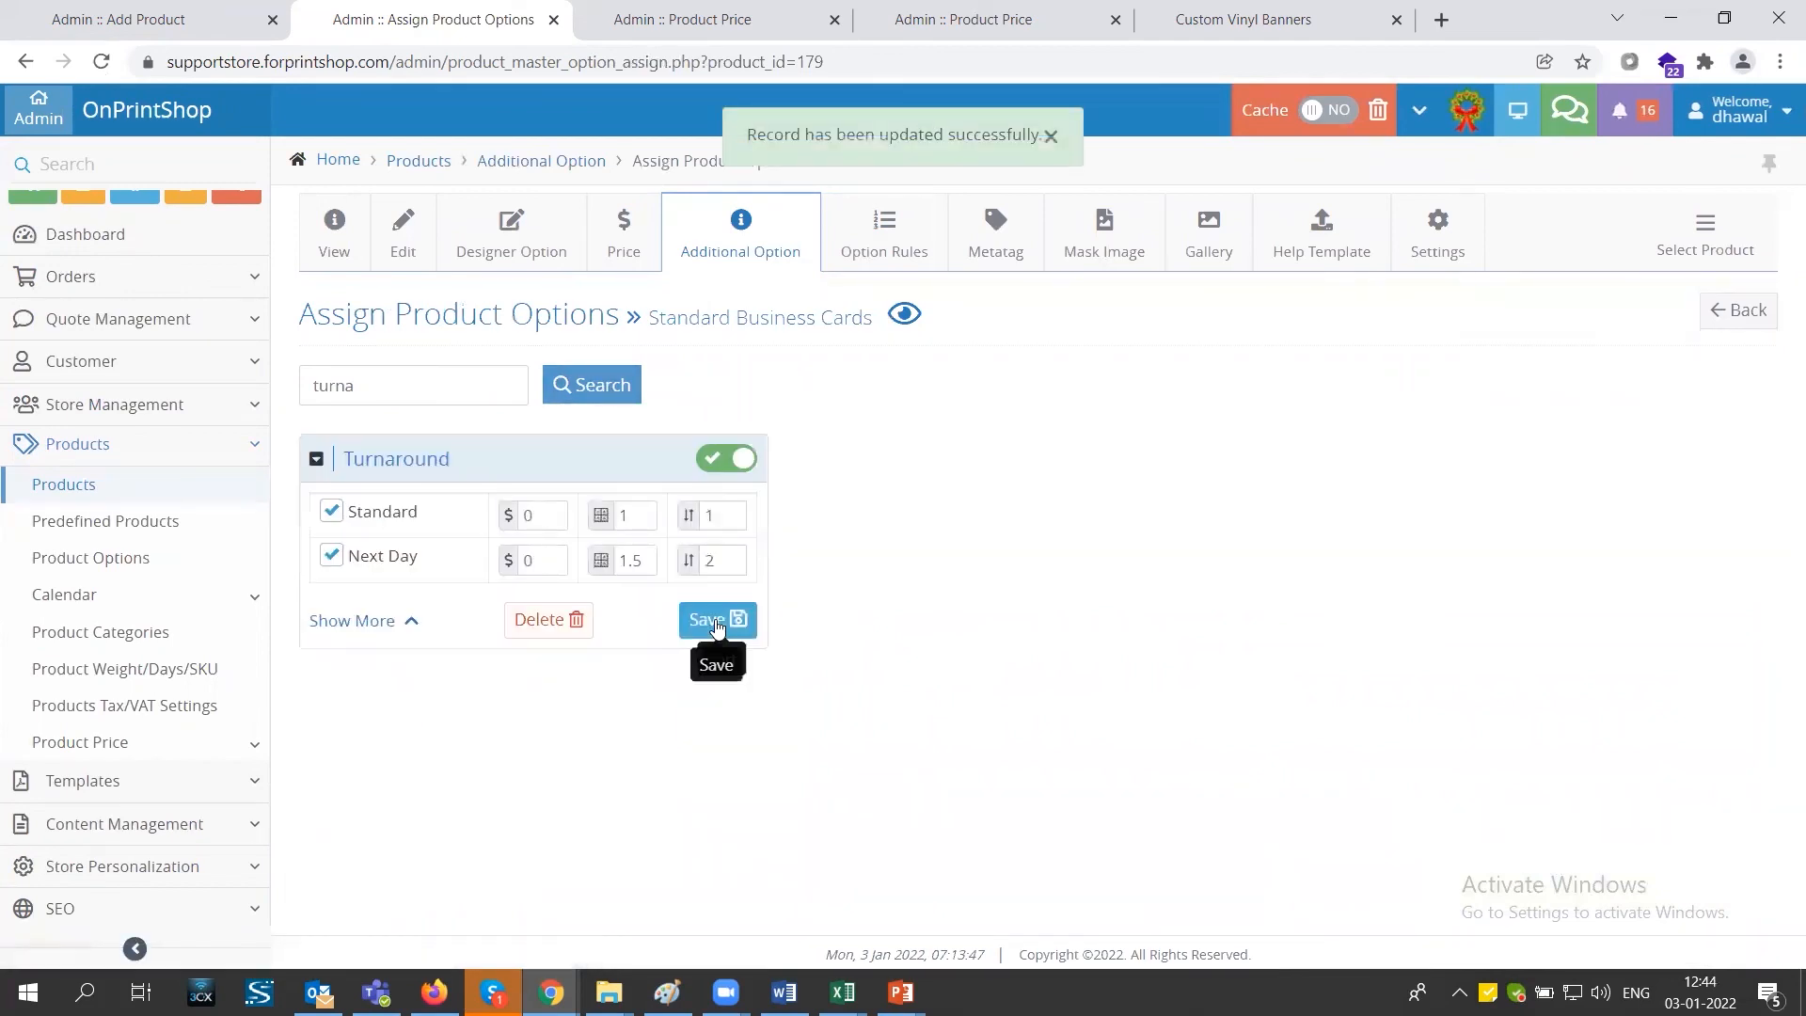